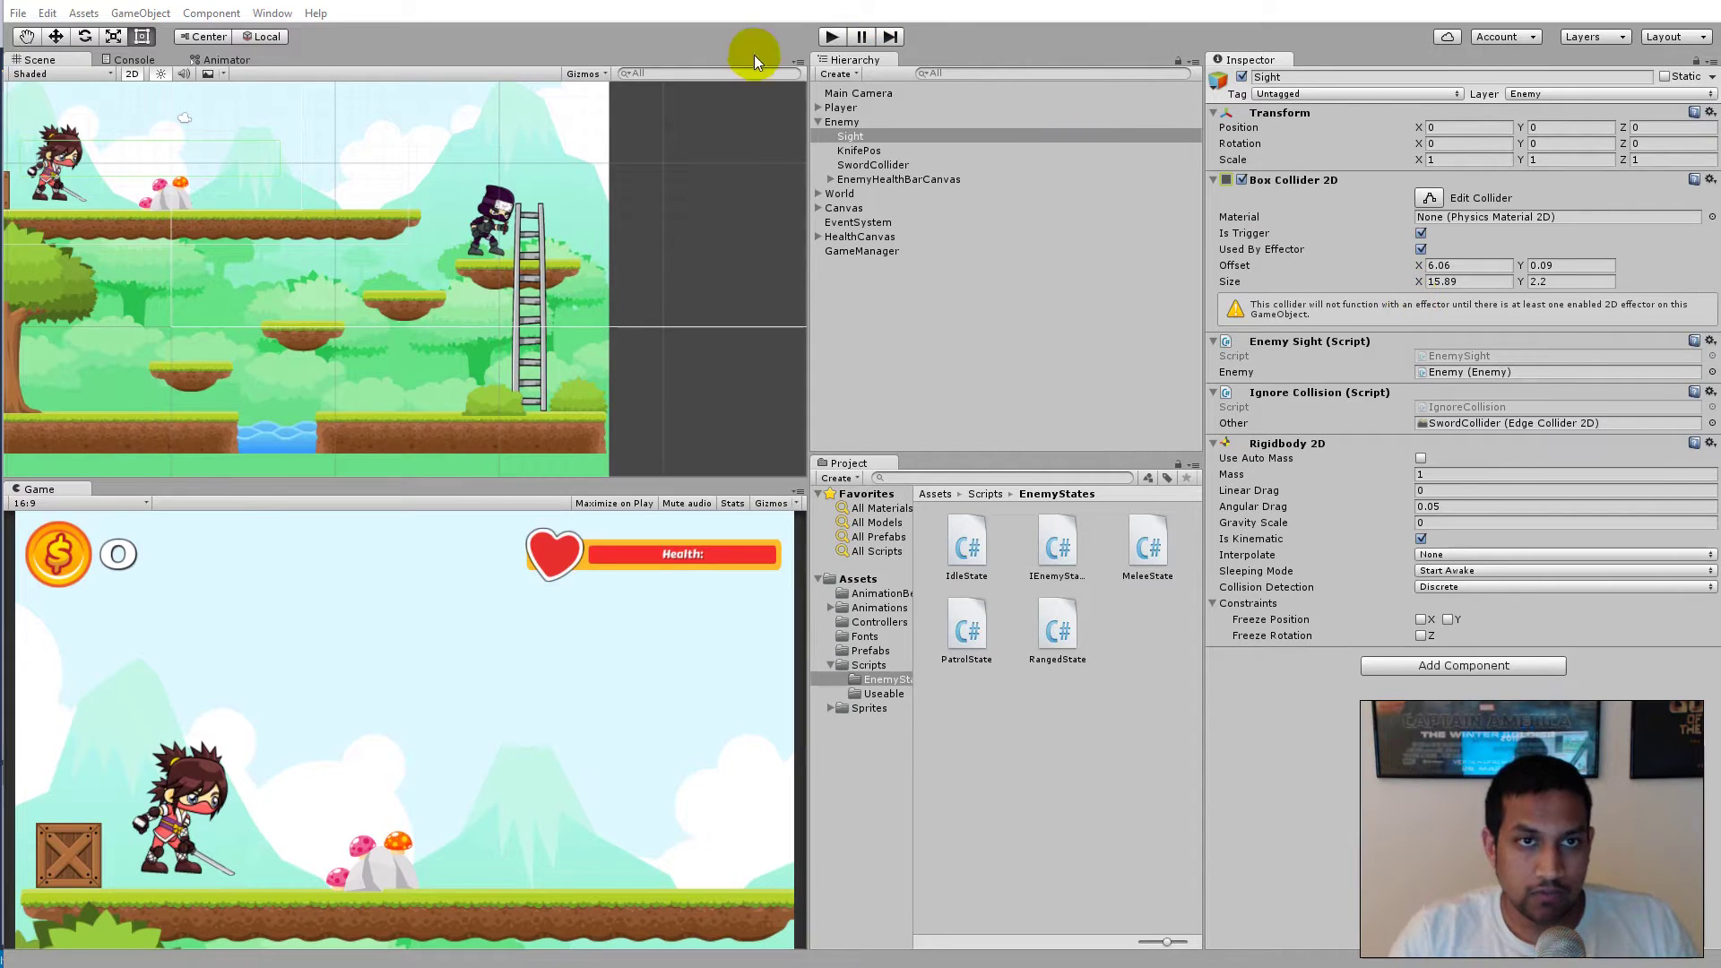
Step: Play-test the Unity scene by killing the enemy and collecting its dropped coins, and stop play mode
left_click(826, 38)
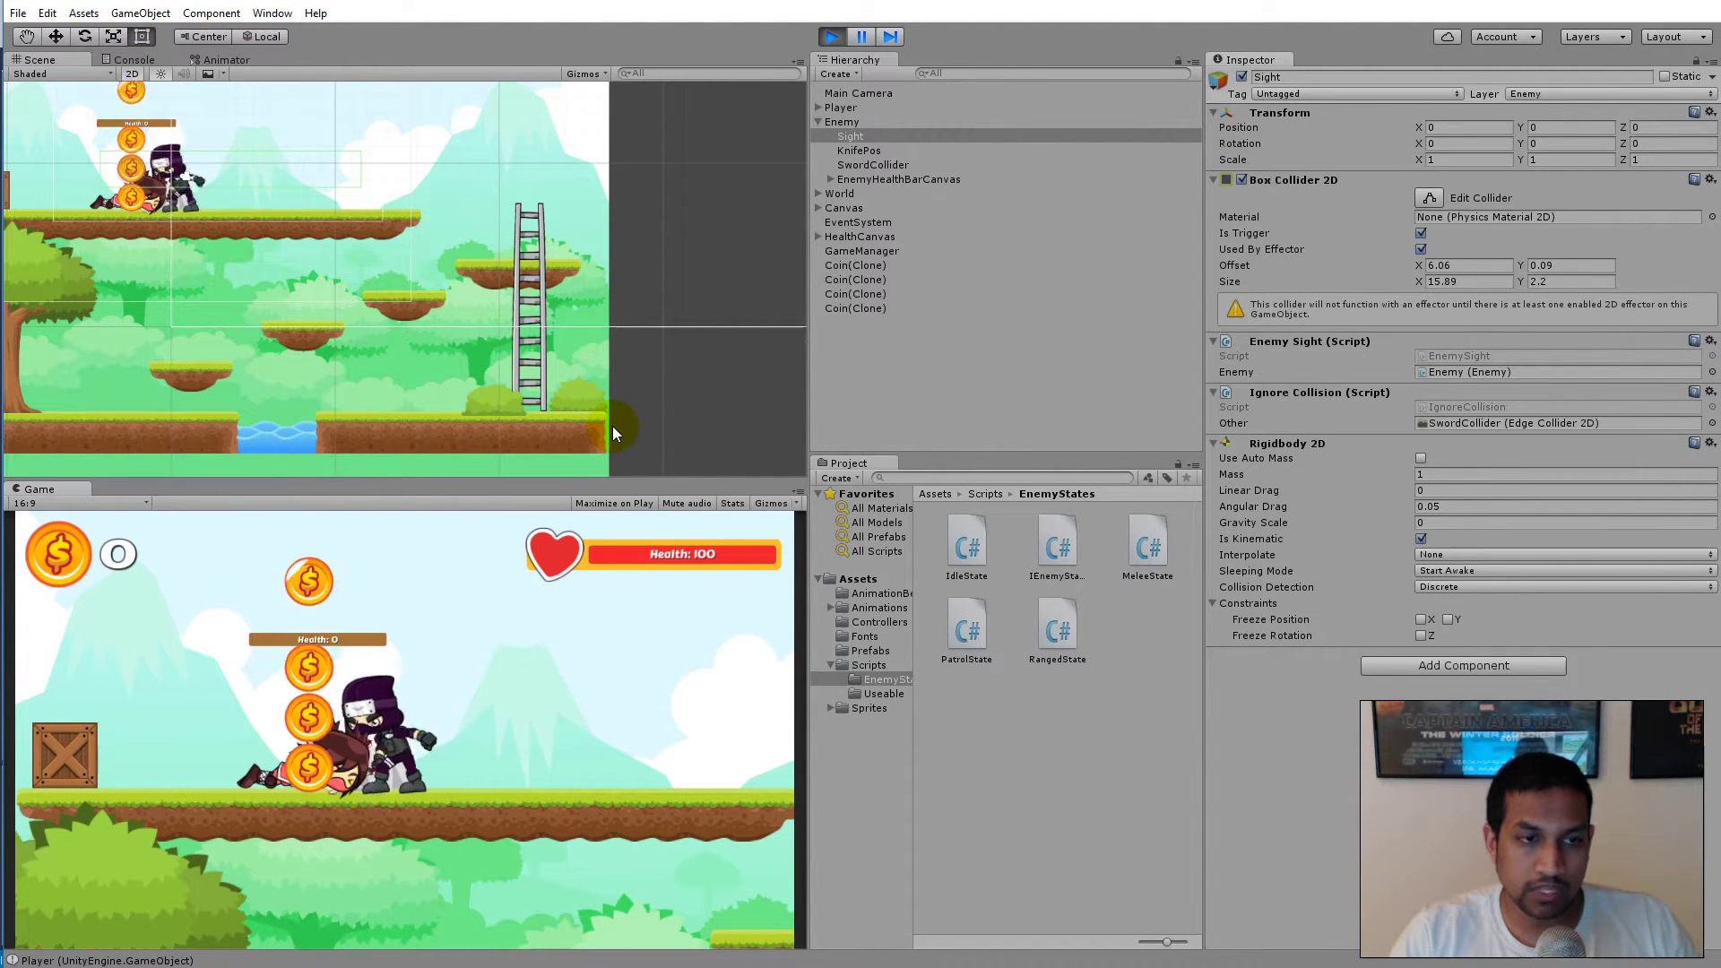
key("a")
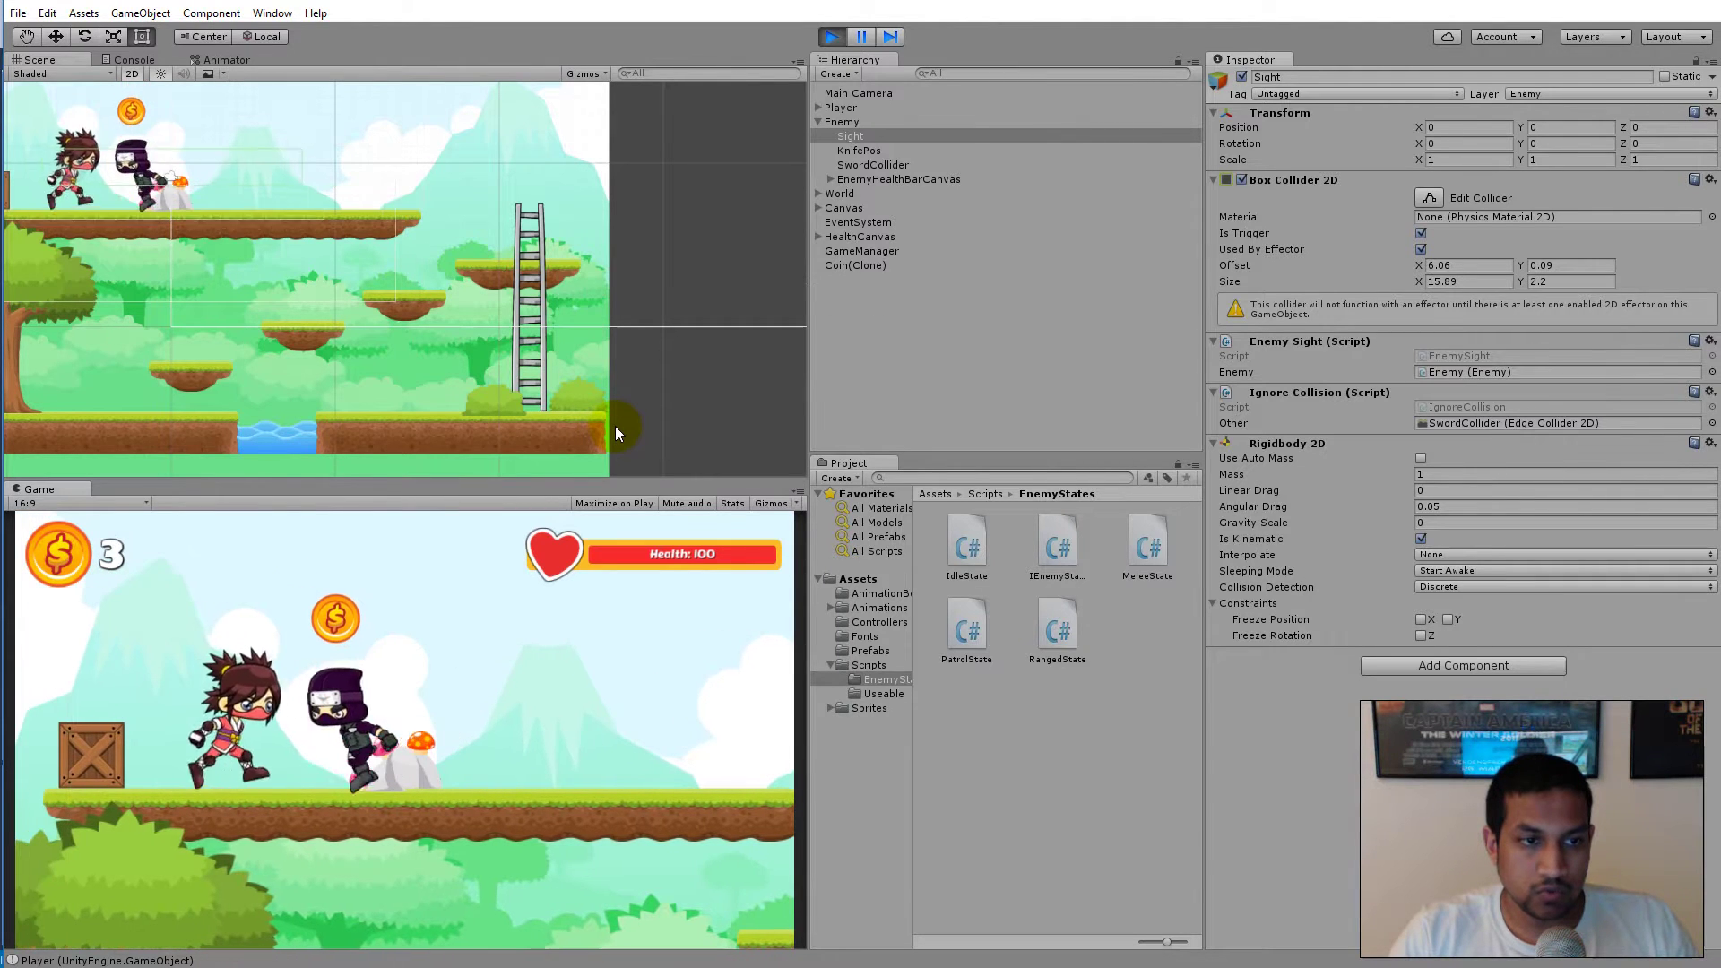
key("d")
key("space")
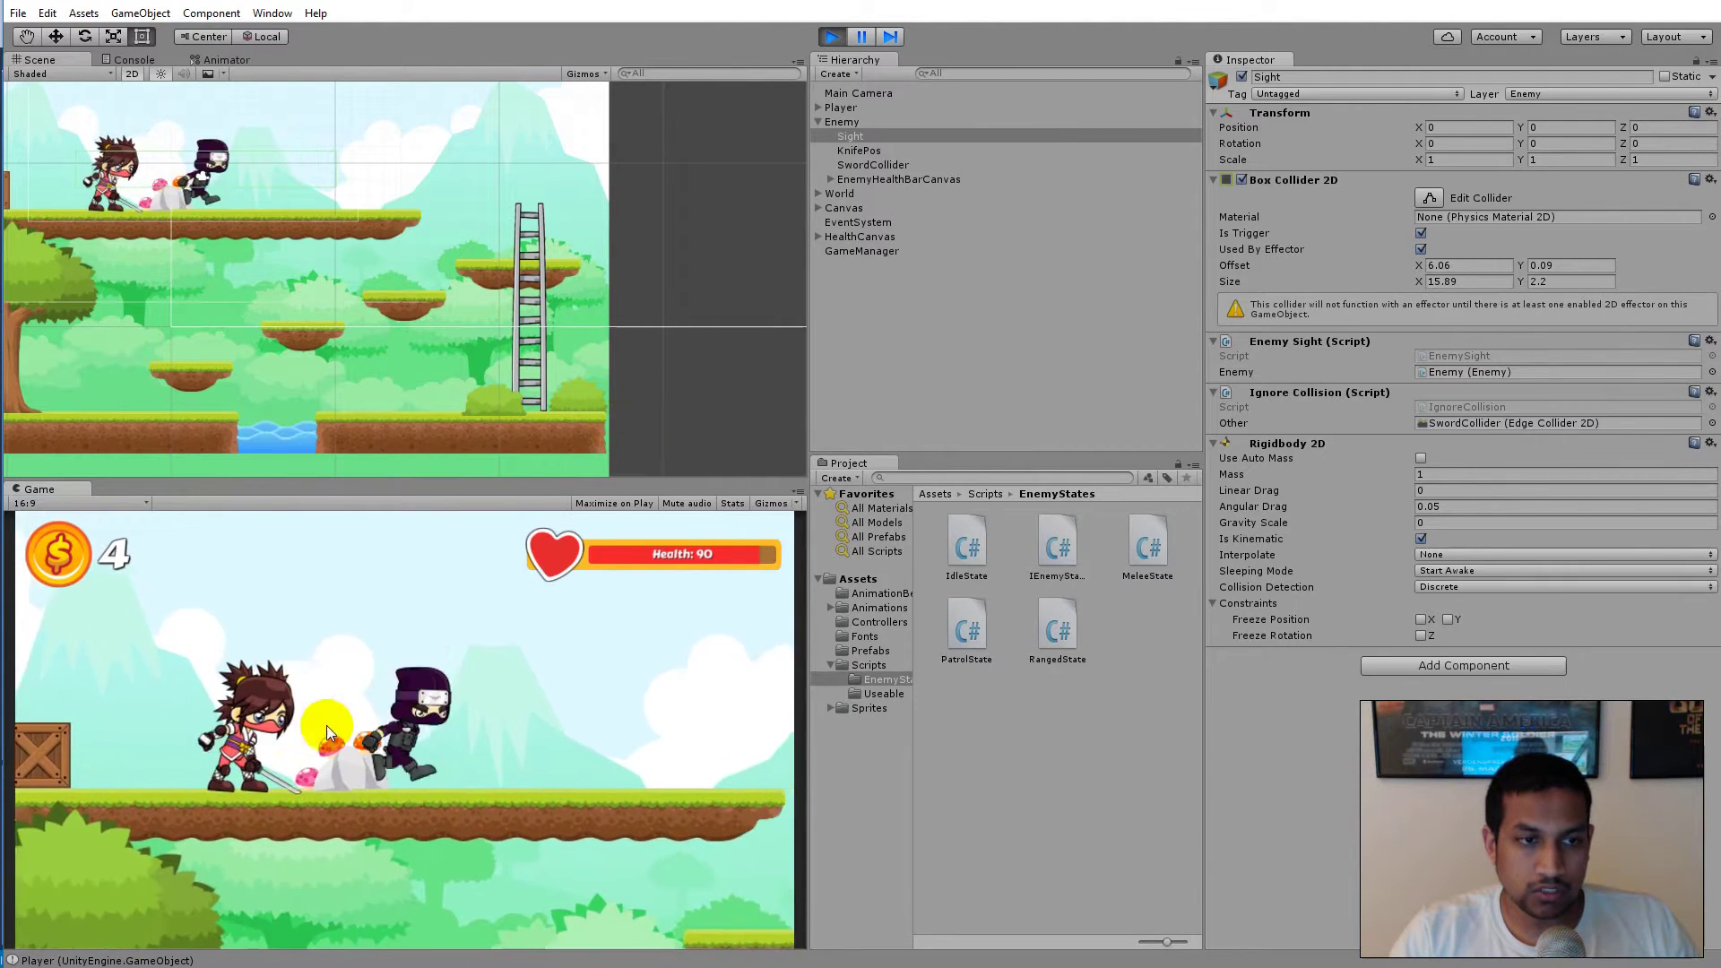
left_click(828, 38)
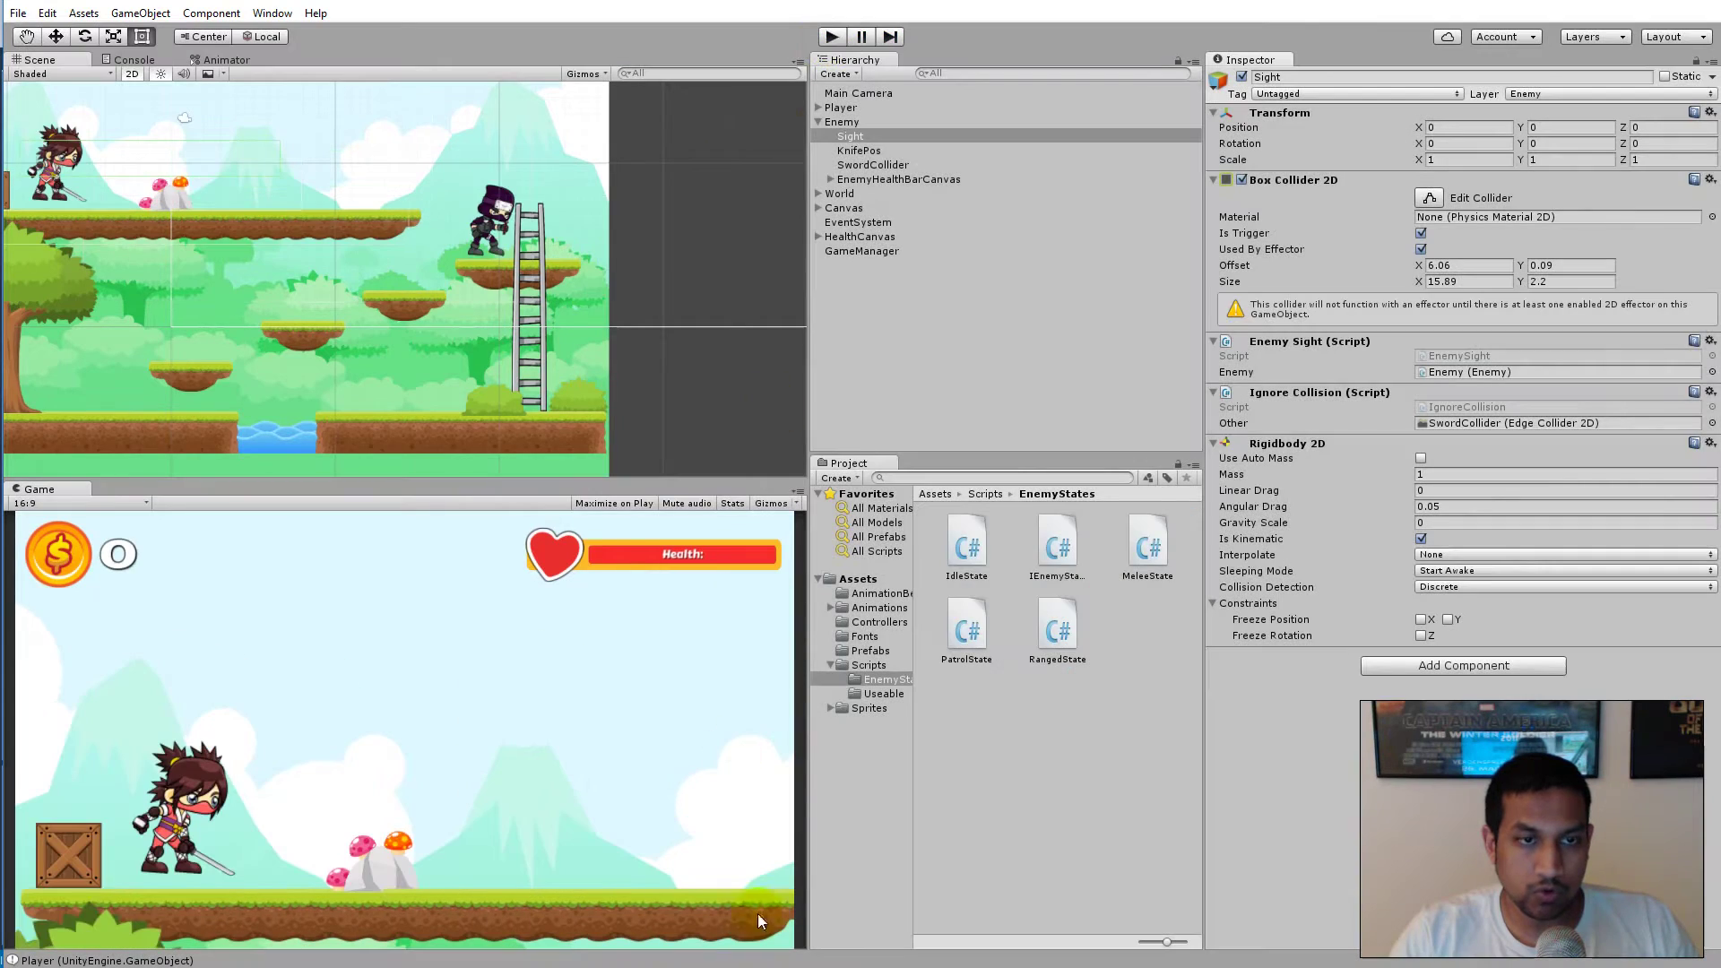
Step: Switch to Visual Studio and examine the coin-spawning lines in the death branch of TakeDamage() in Enemy.cs
left_click(798, 791)
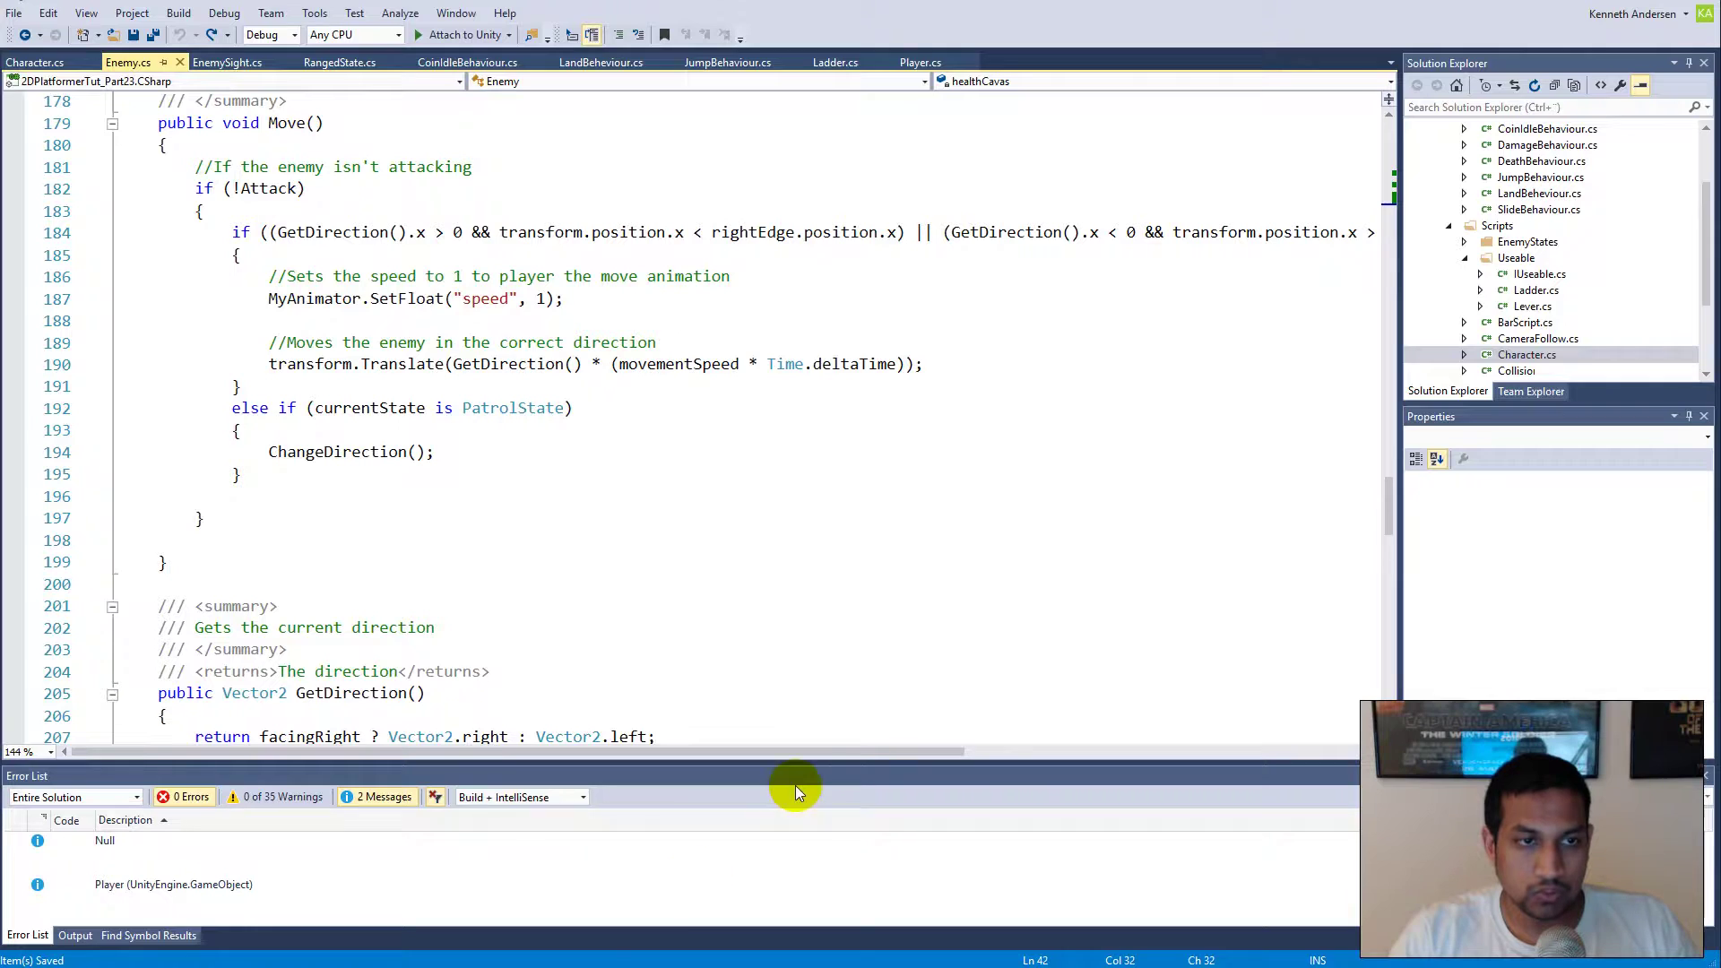
scroll(674, 495, "down", 16)
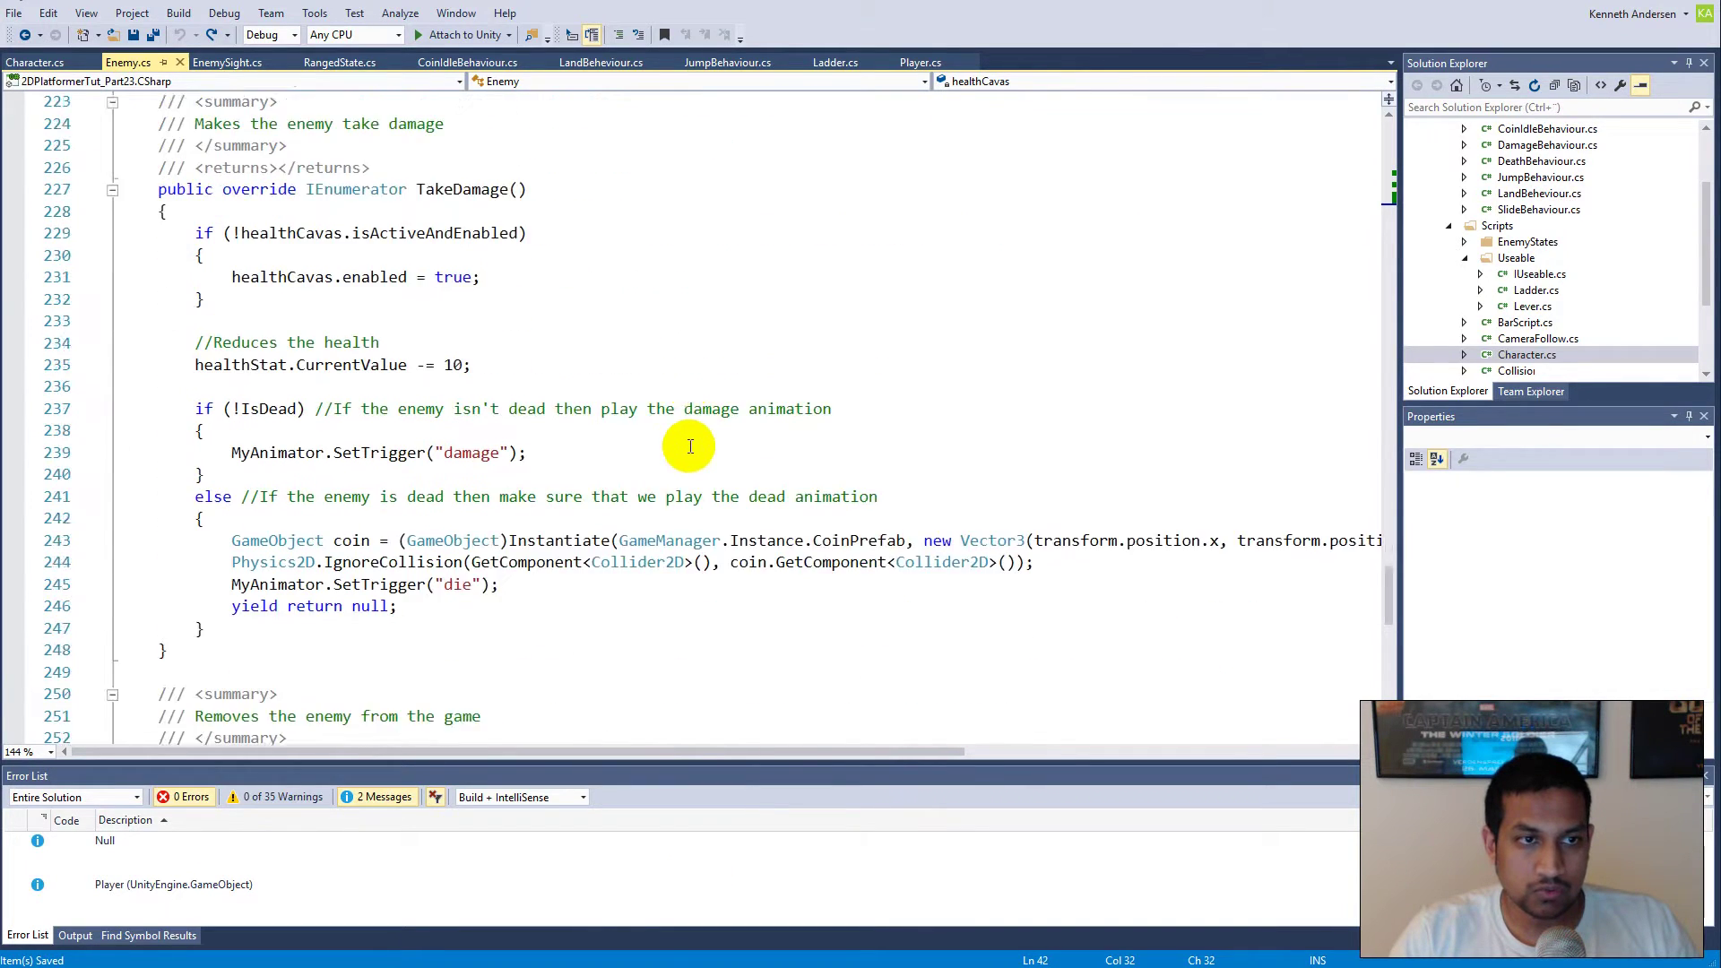
scroll(679, 433, "up", 1)
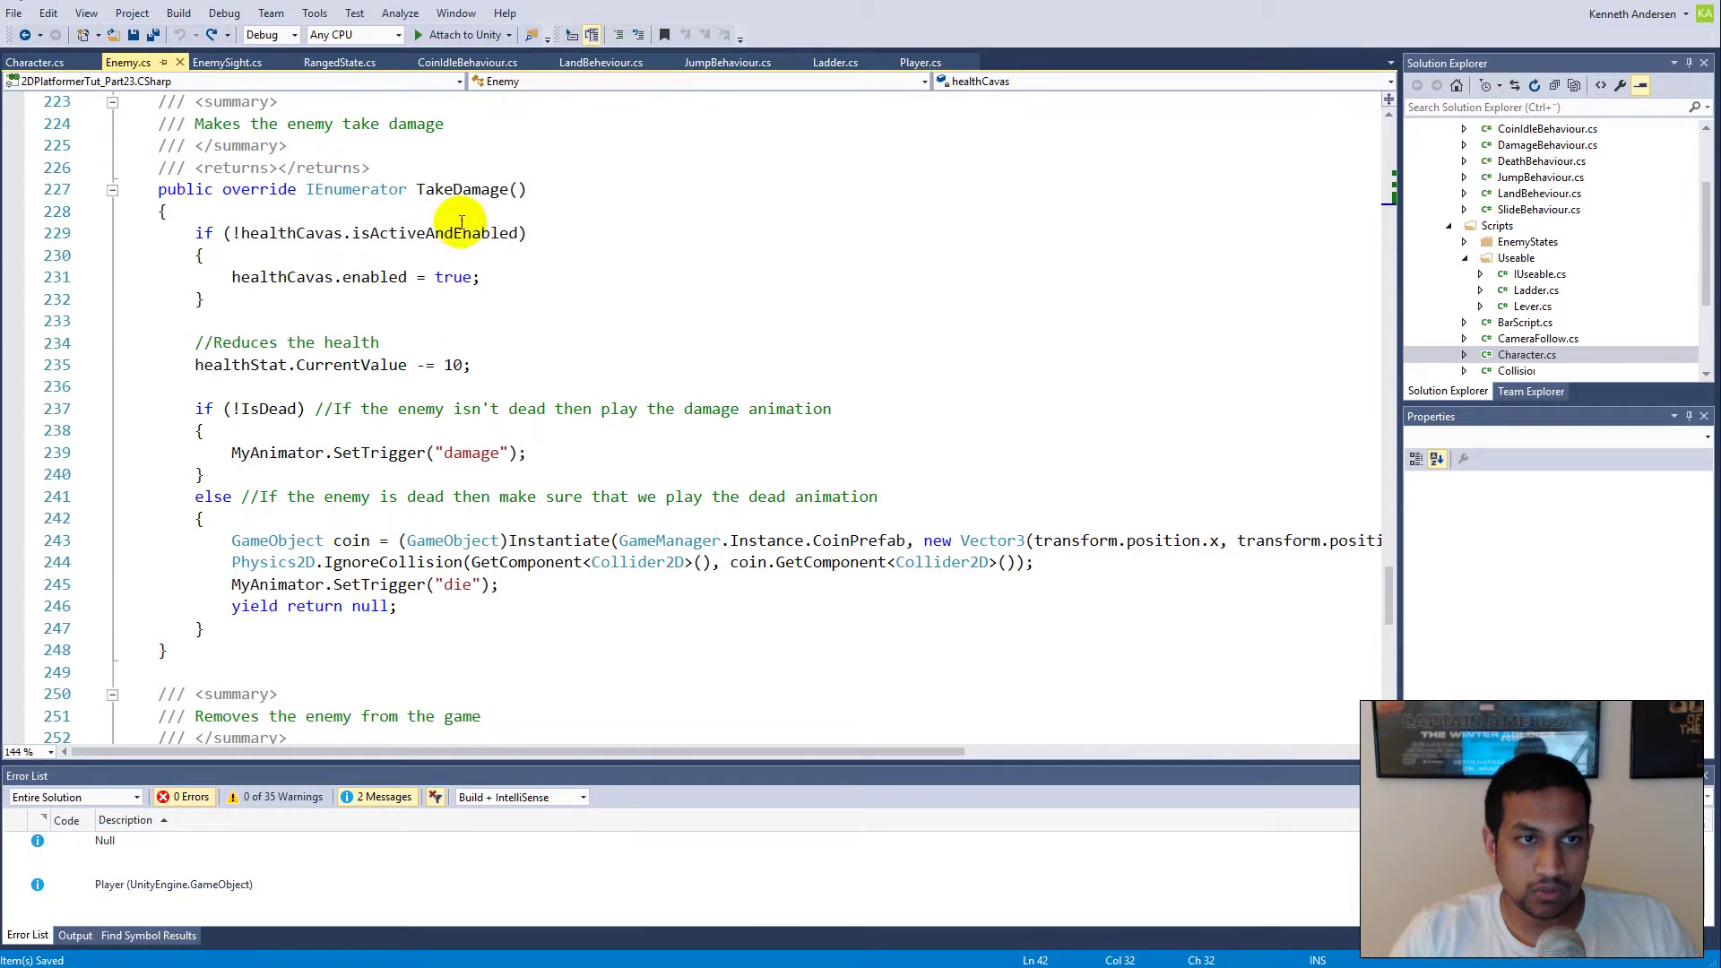
double_click(499, 191)
left_click_drag(193, 497, 302, 639)
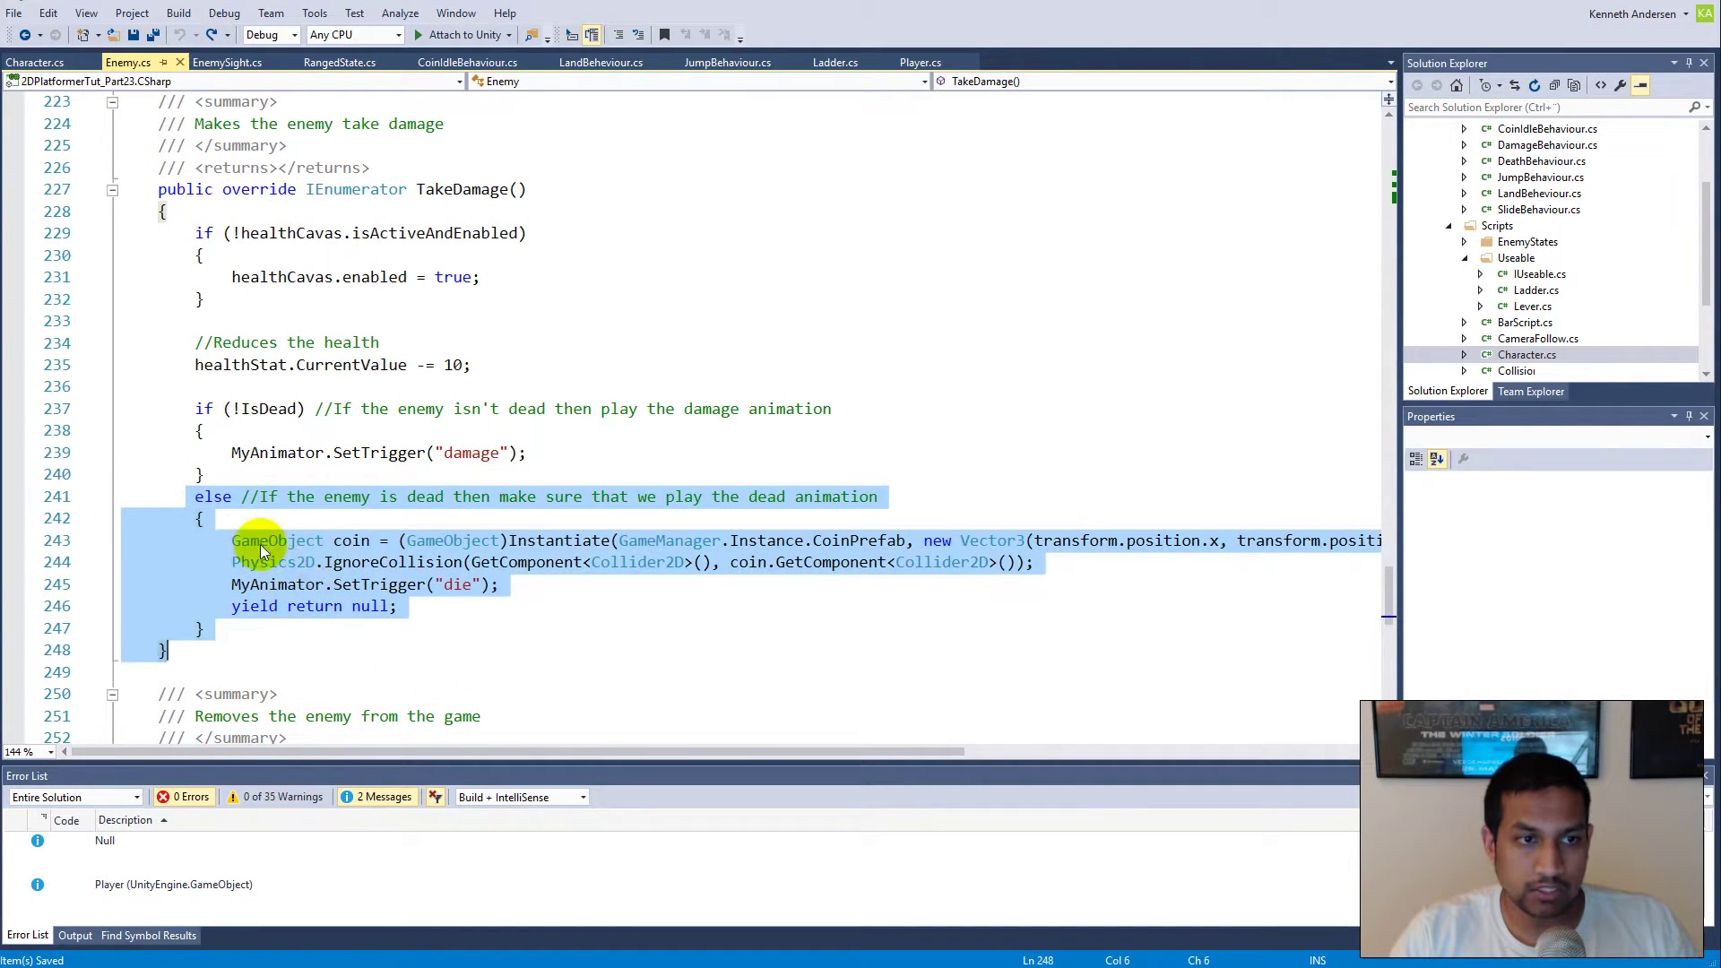
left_click_drag(1063, 565, 247, 541)
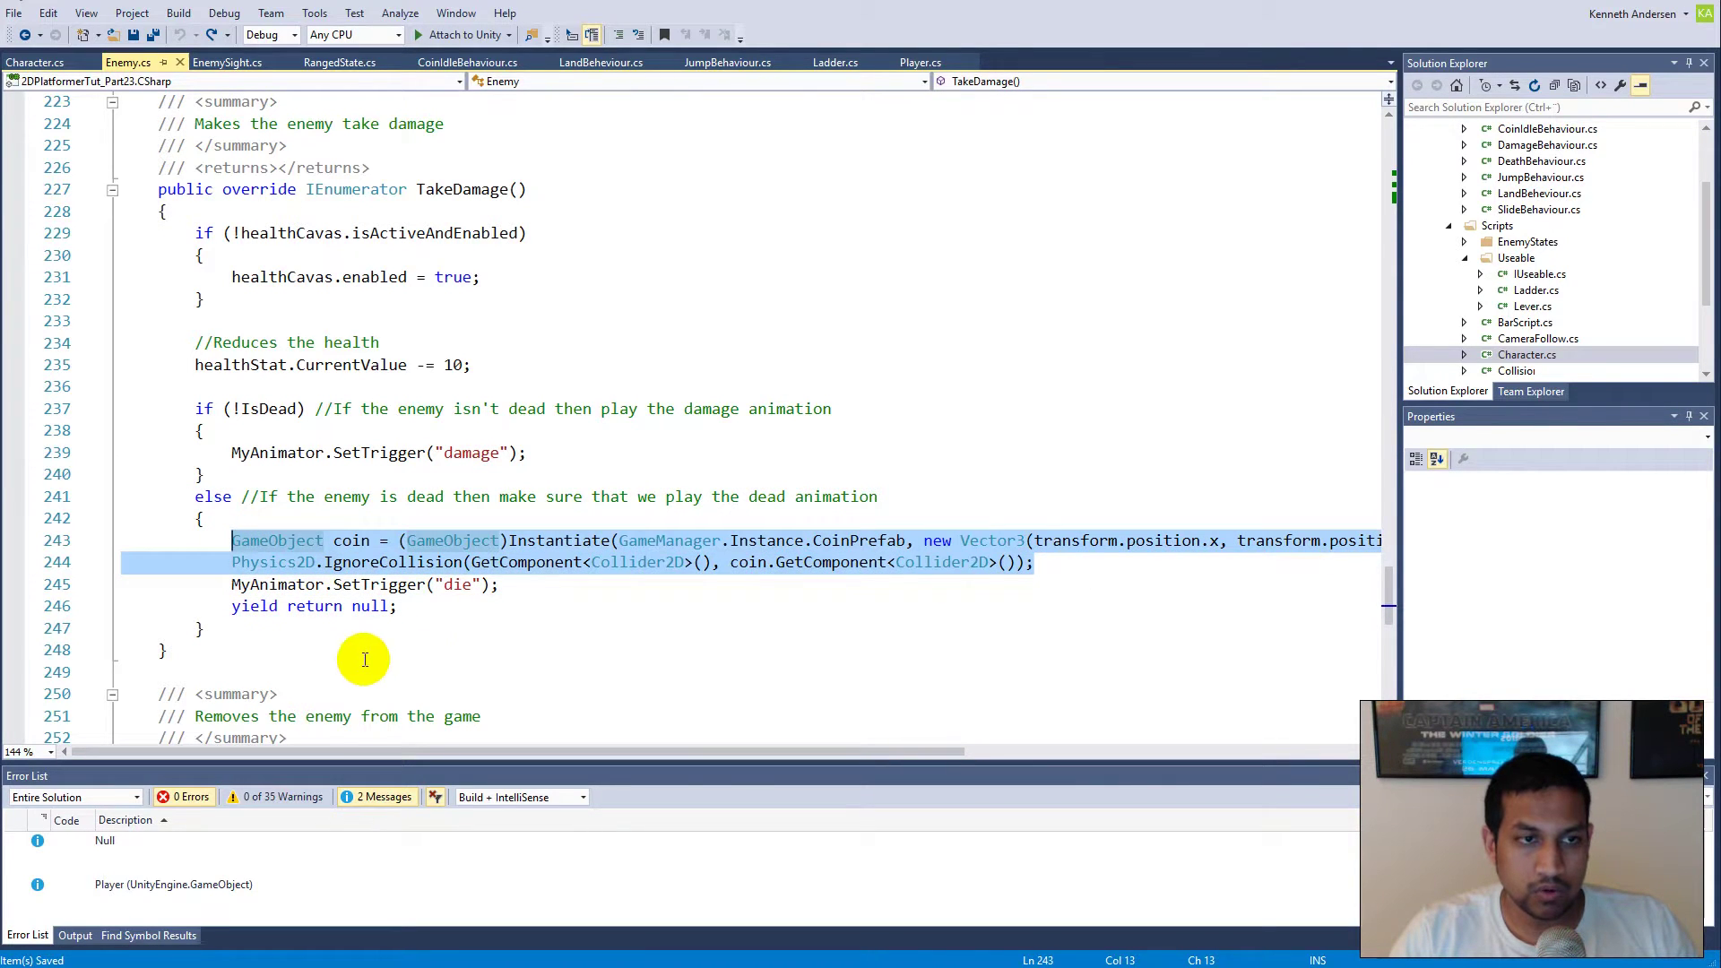
left_click(439, 540)
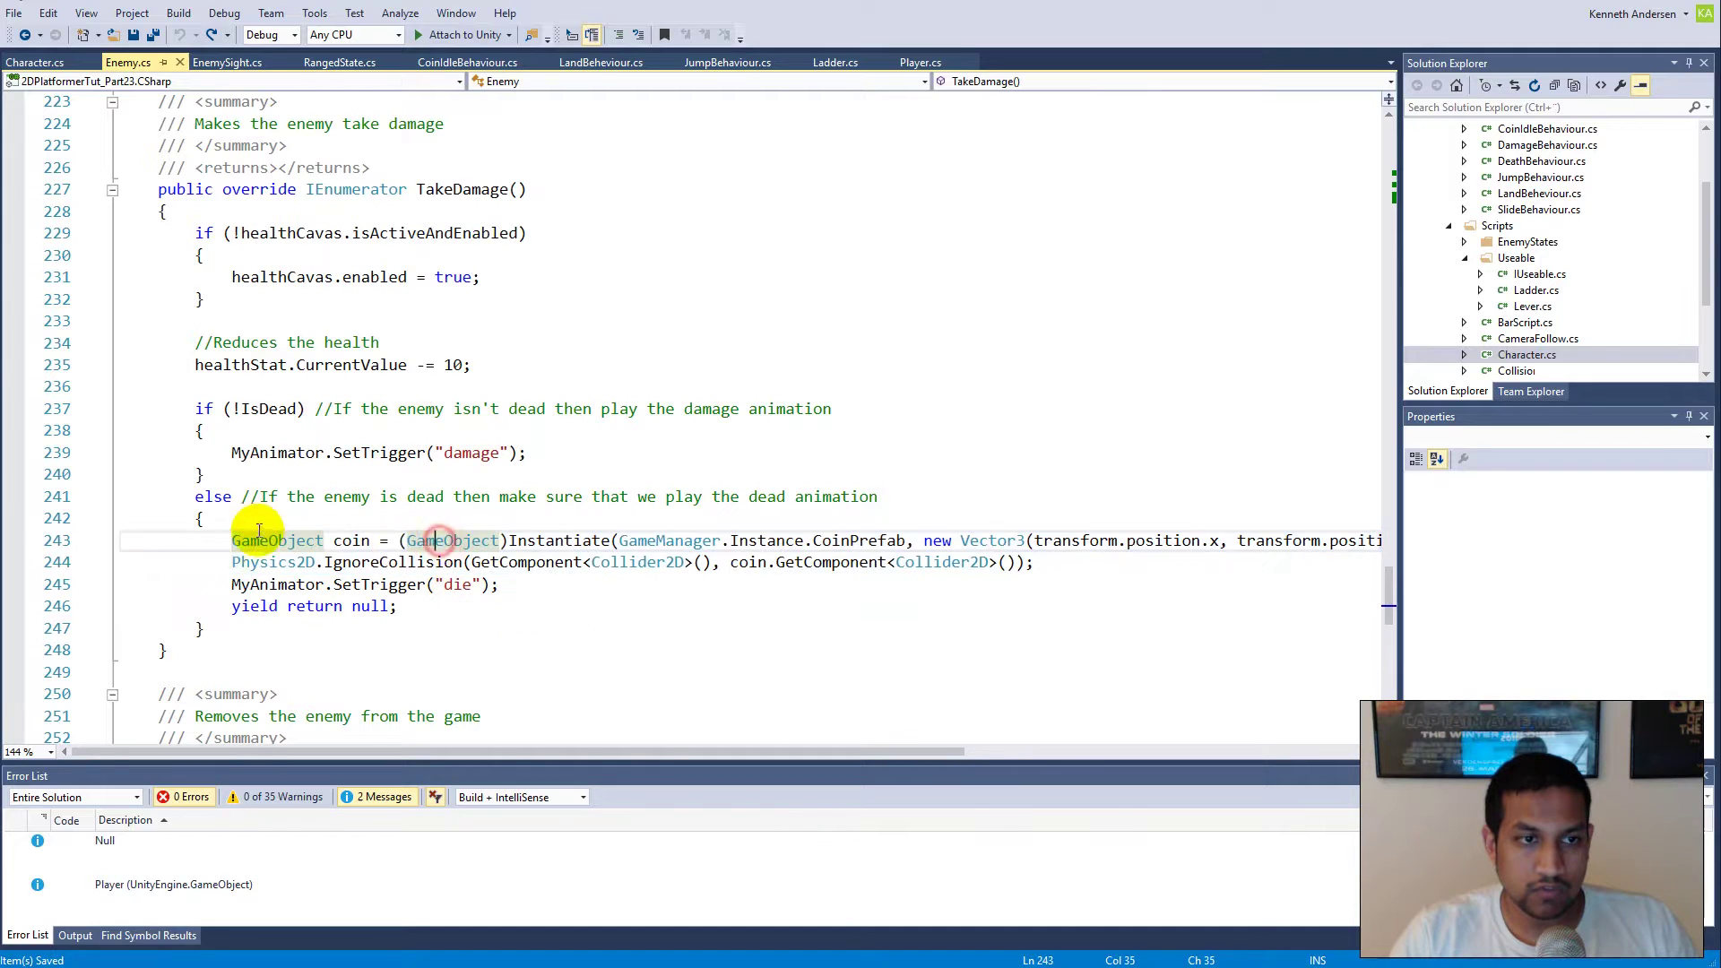
left_click_drag(231, 540, 1180, 528)
left_click_drag(1072, 574, 225, 541)
left_click(534, 591)
left_click_drag(1065, 573, 230, 539)
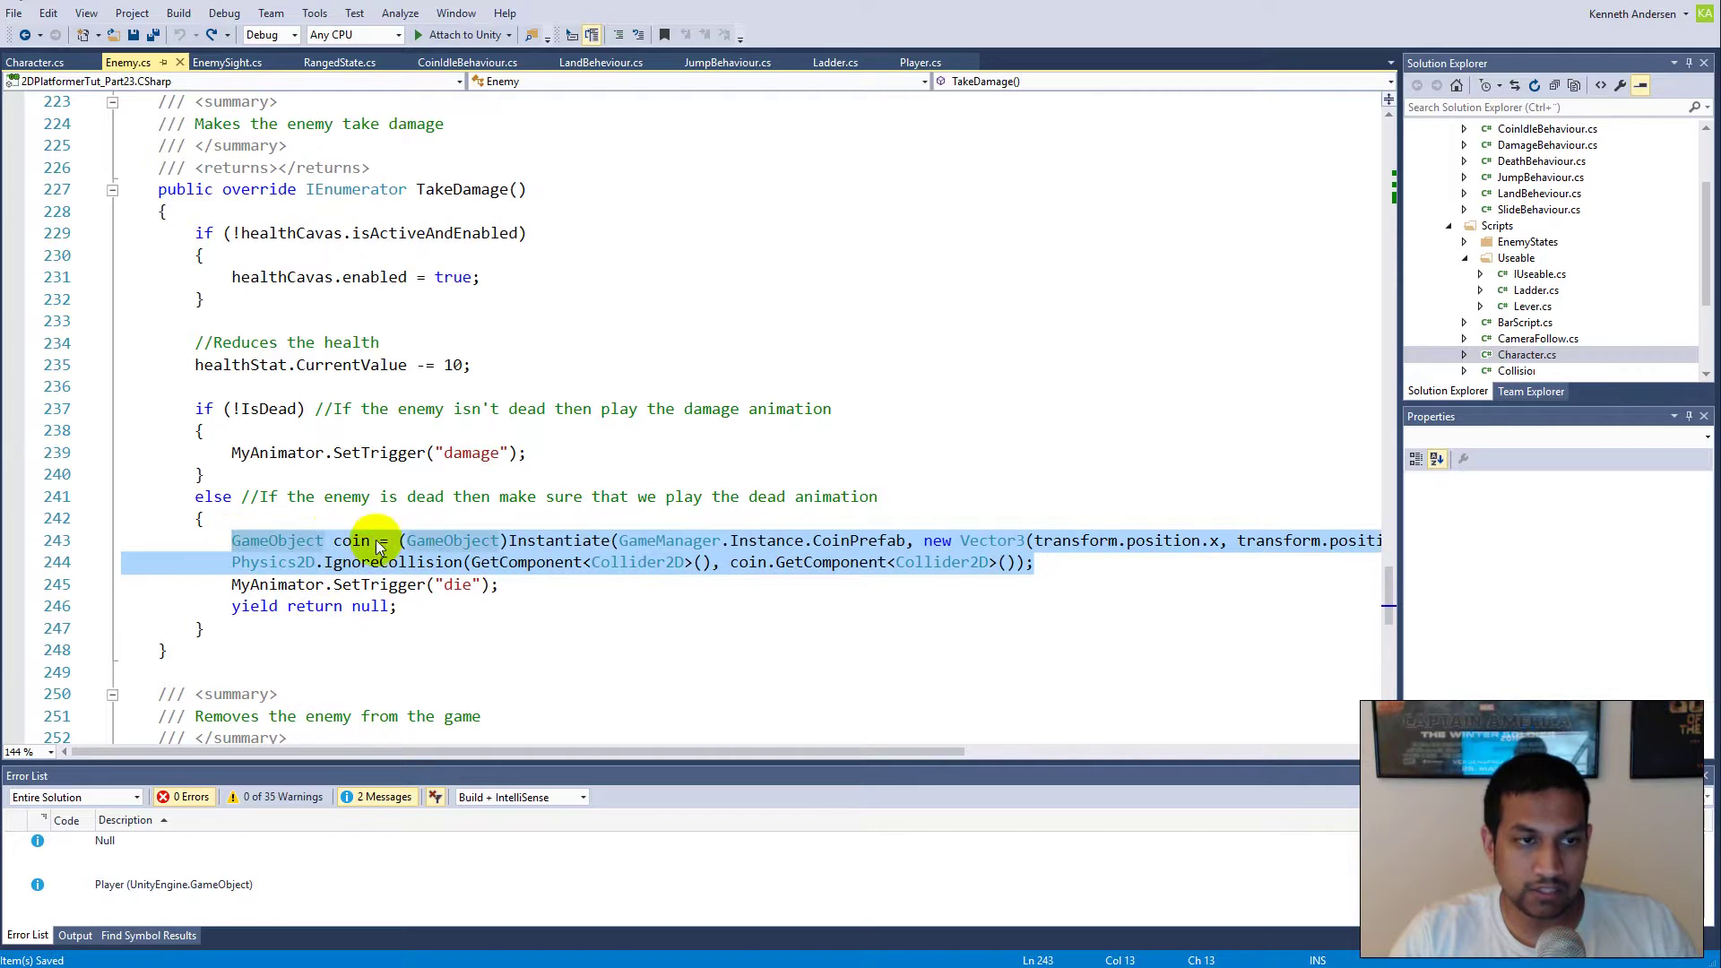
Step: Declare the field "private bool dropItem = true;" below the healthCavas field in the Enemy class
scroll(499, 573, "up", 20)
scroll(518, 571, "down", 4)
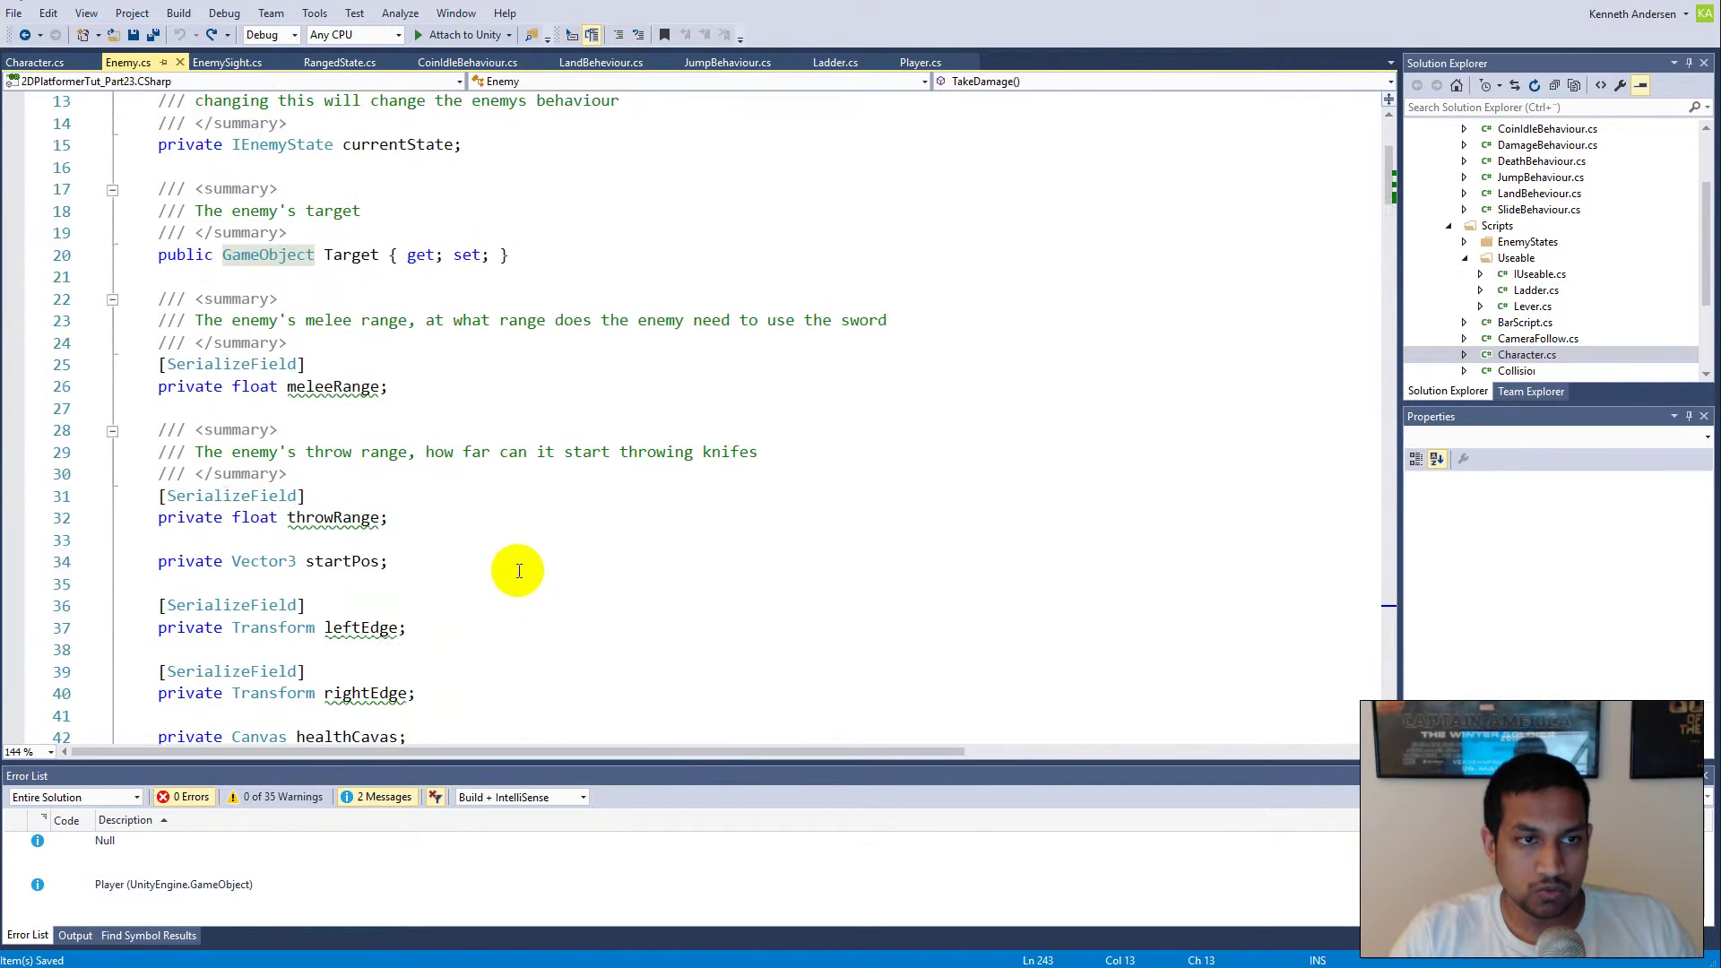
scroll(517, 571, "down", 5)
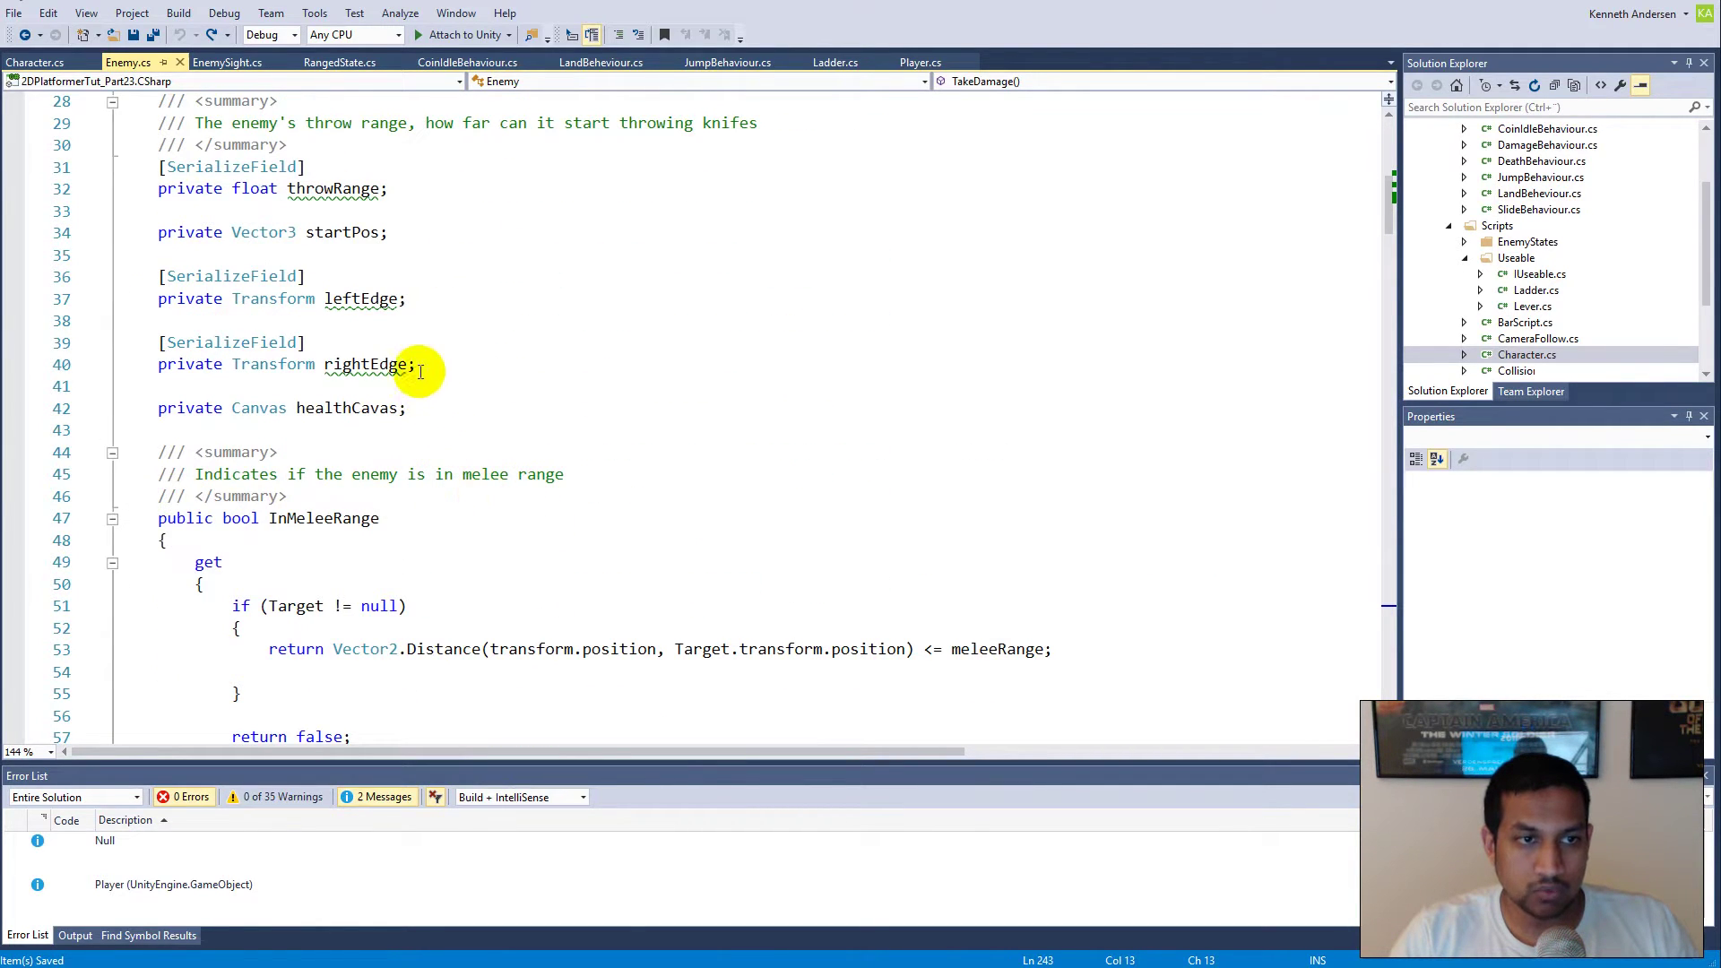
left_click(424, 405)
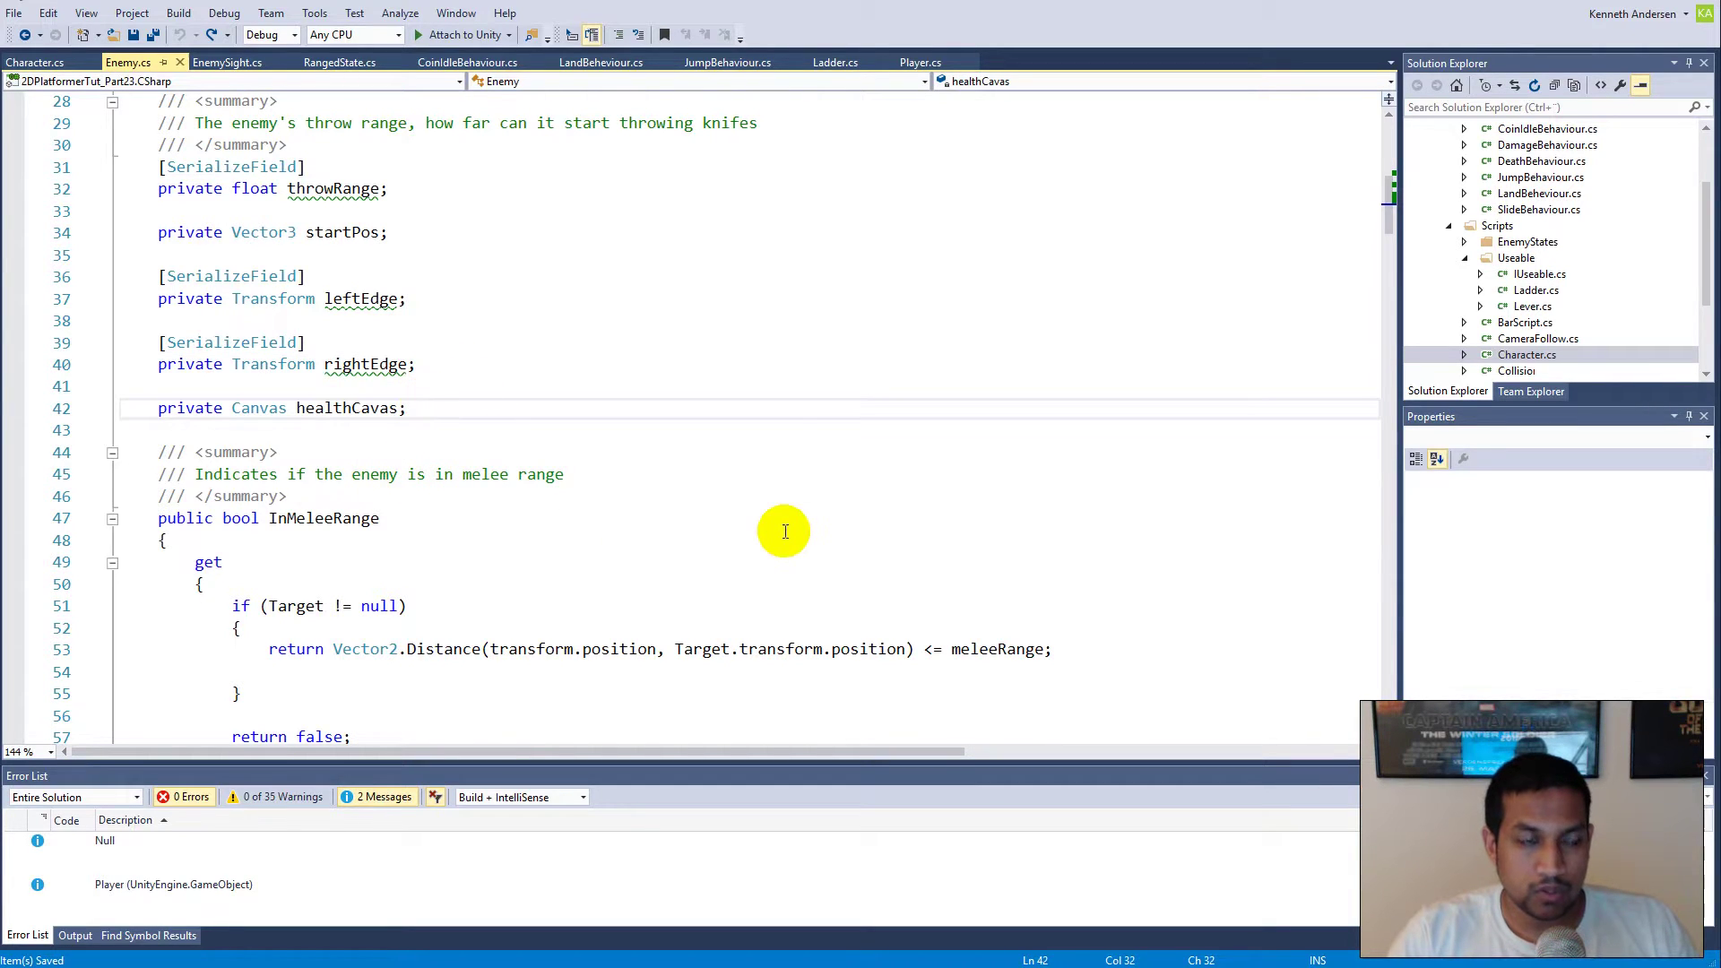
key("Return")
key("Return")
type("private bool dropItem")
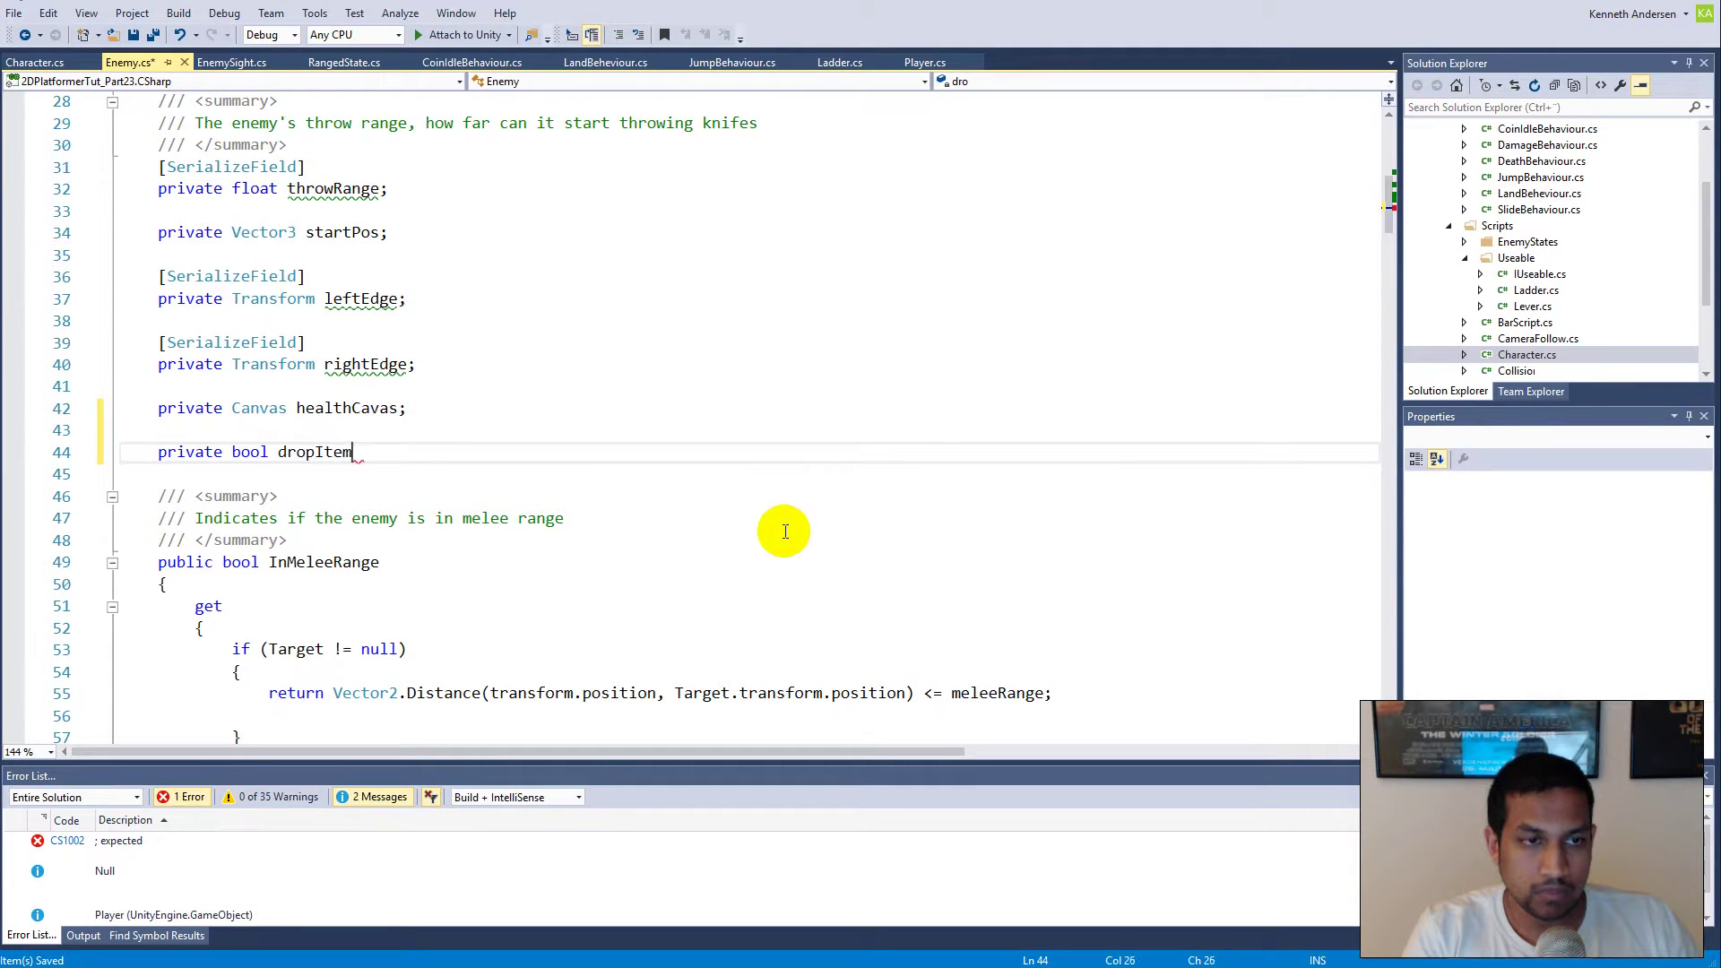
type(" = true;")
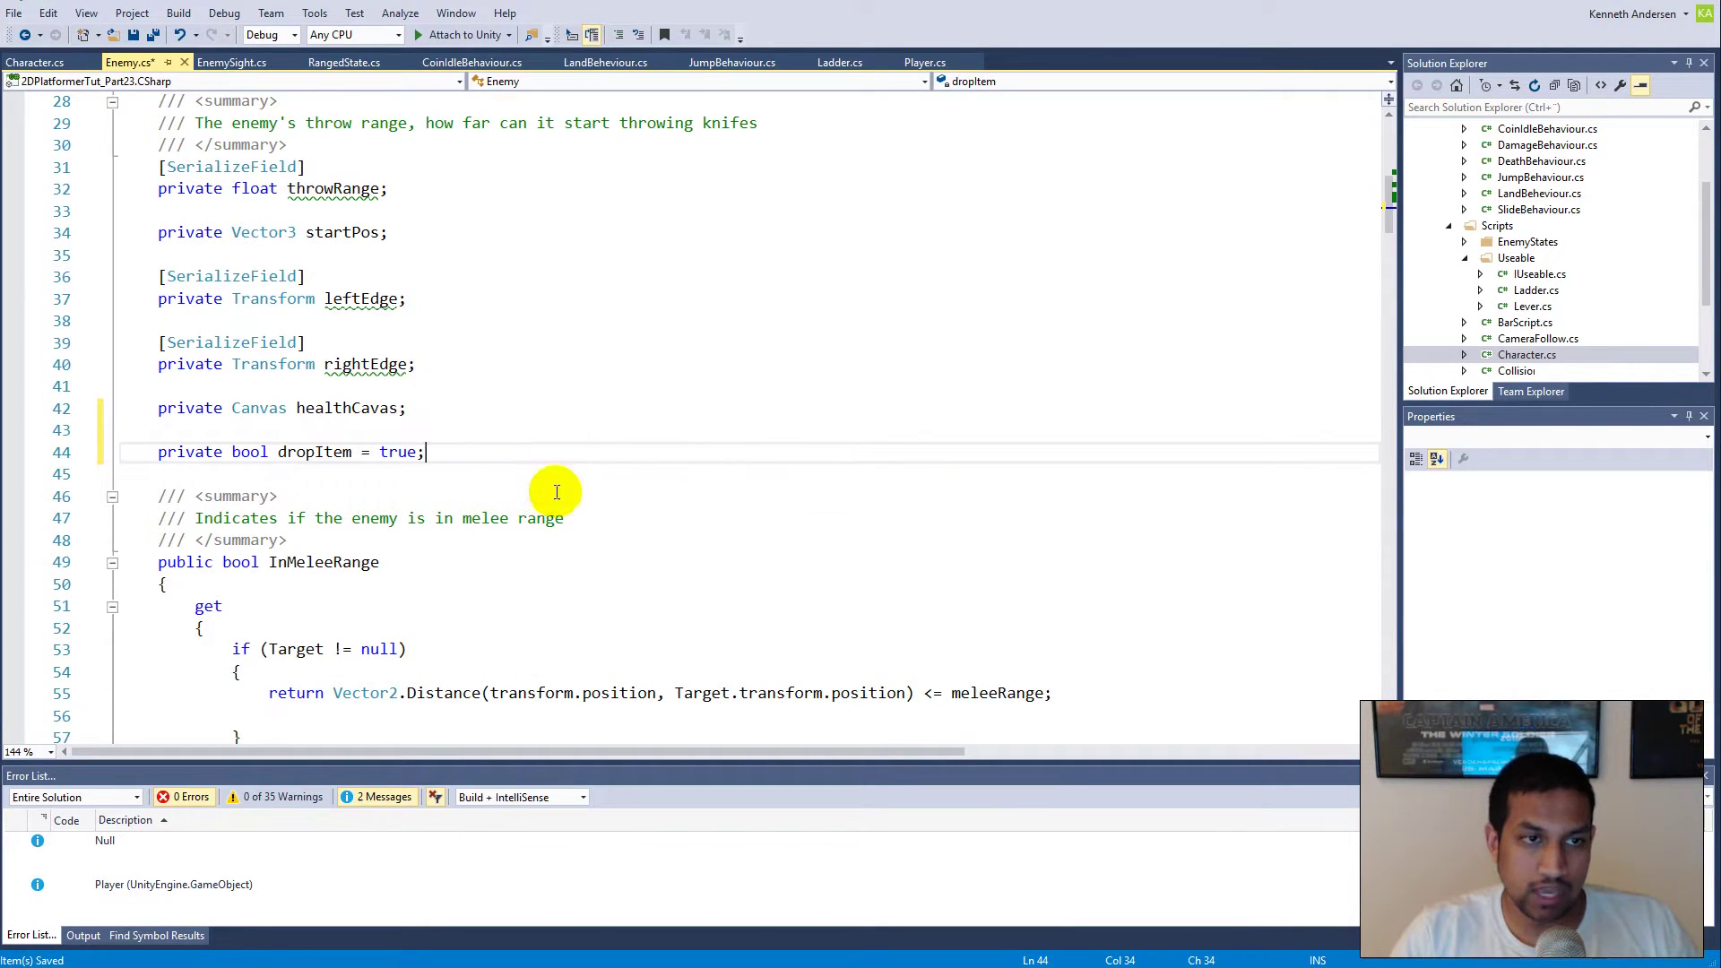
Step: Add an empty "if (dropItem)" block at the start of the else branch in TakeDamage()
left_click(296, 453)
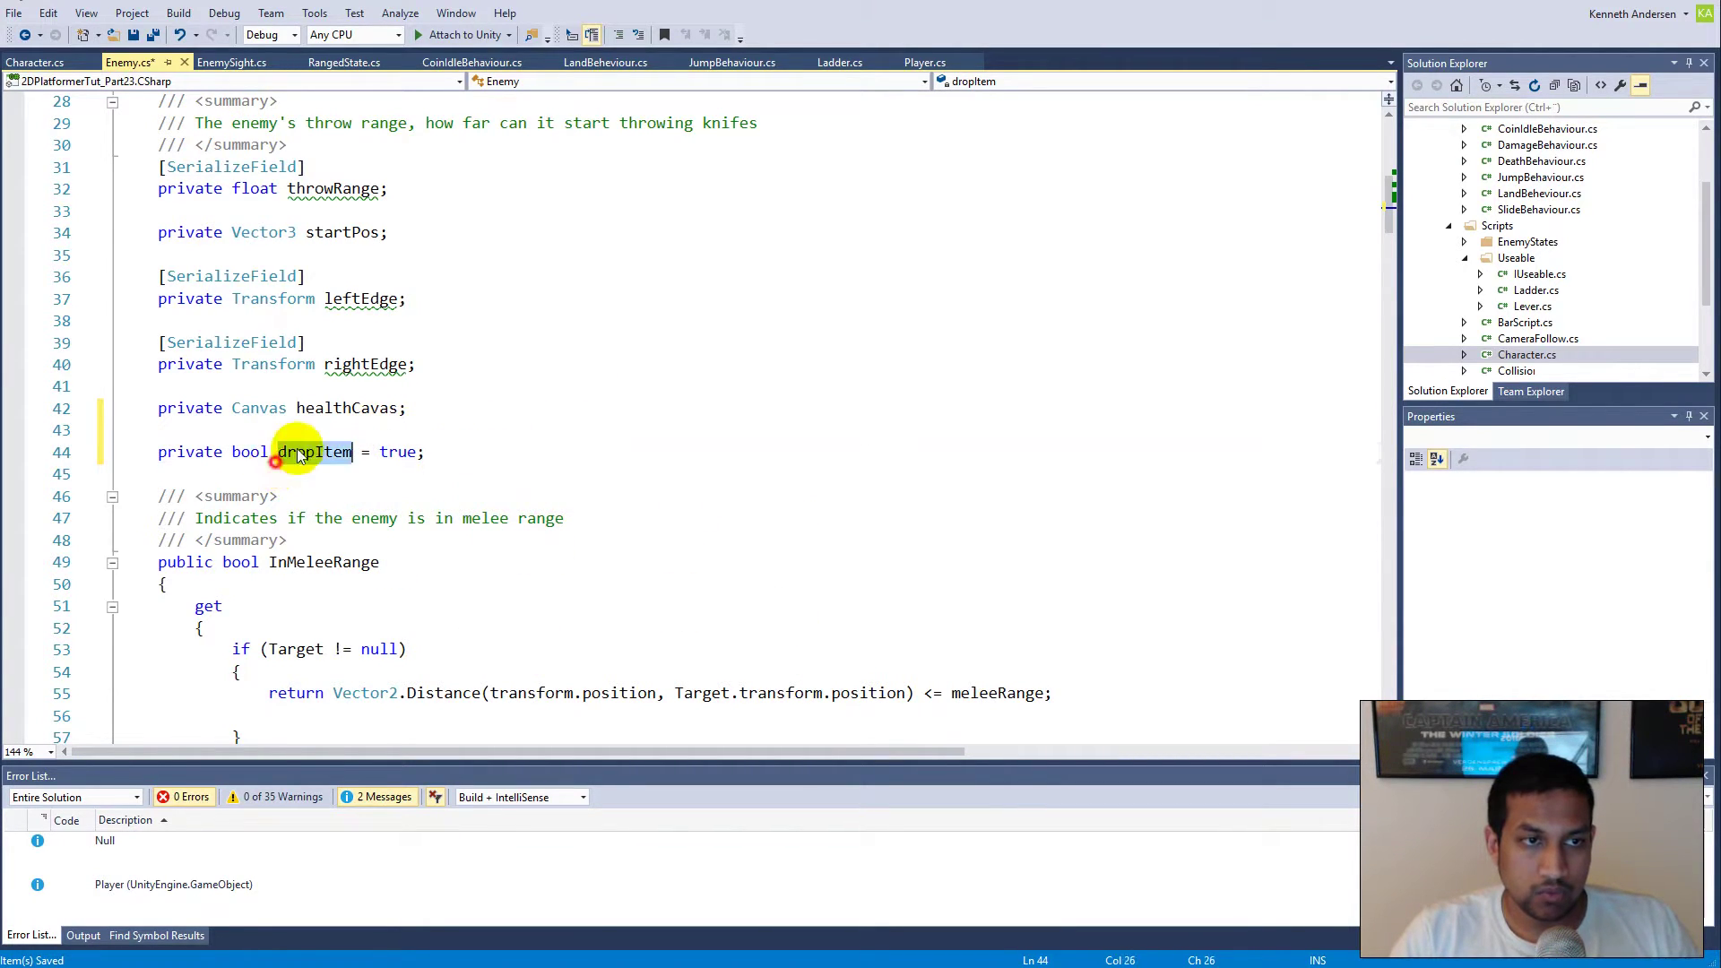
scroll(346, 408, "down", 20)
scroll(581, 539, "down", 20)
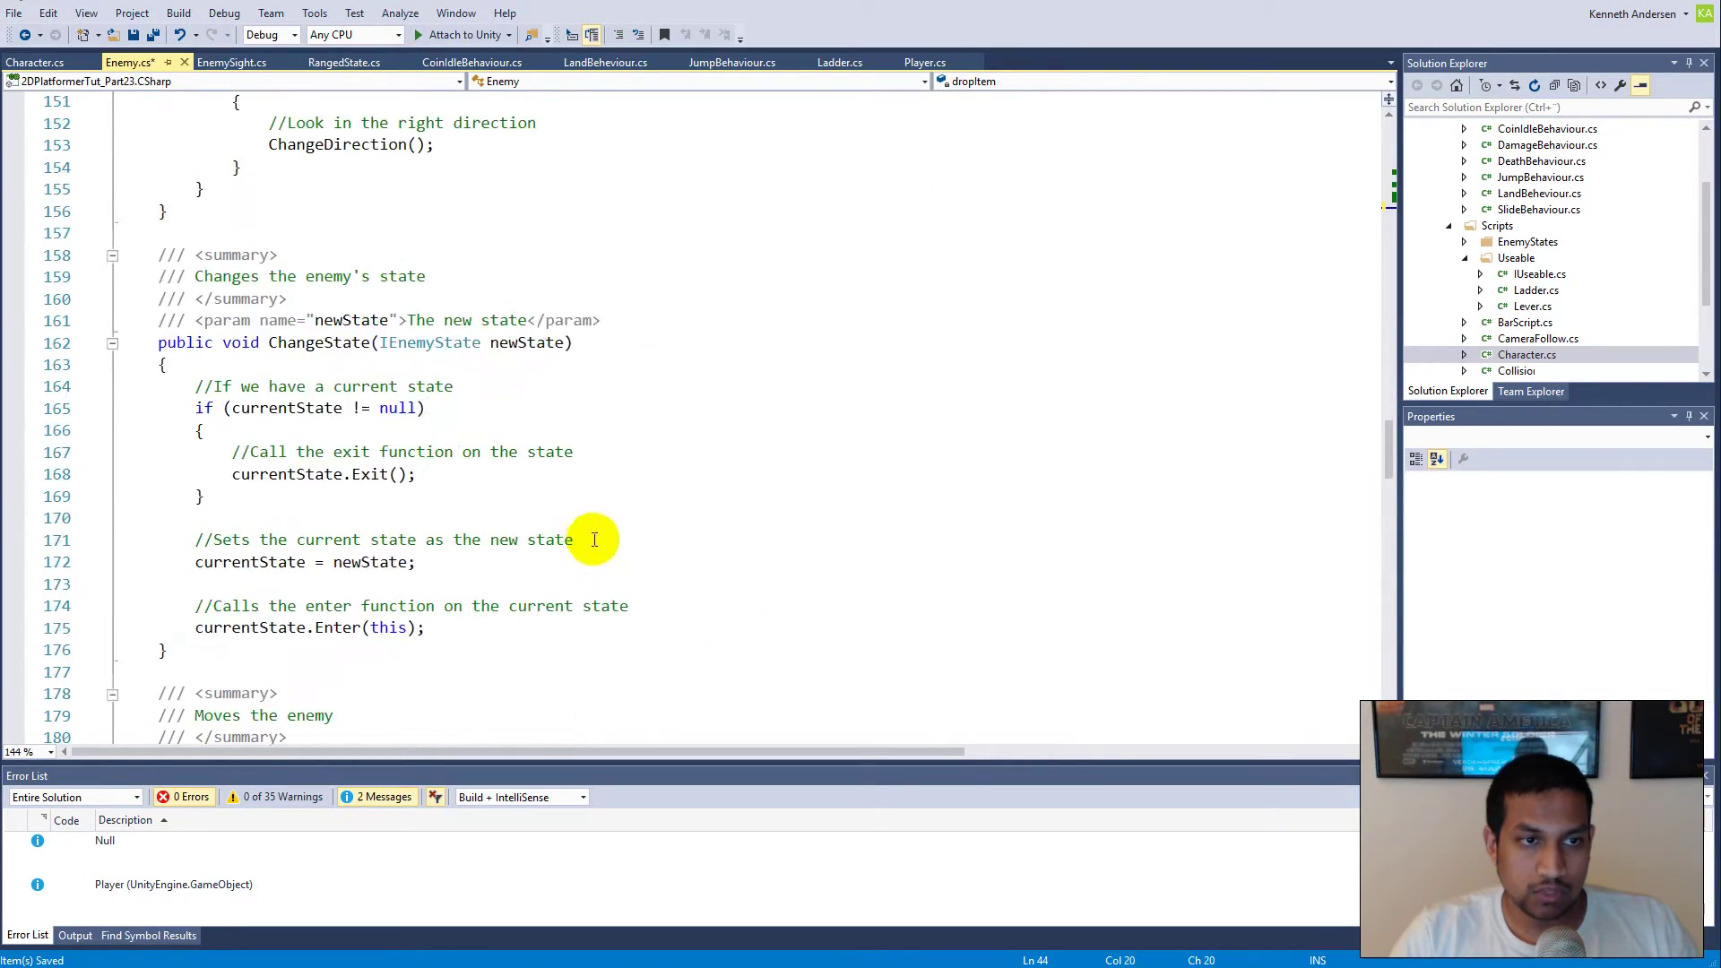
scroll(556, 525, "down", 12)
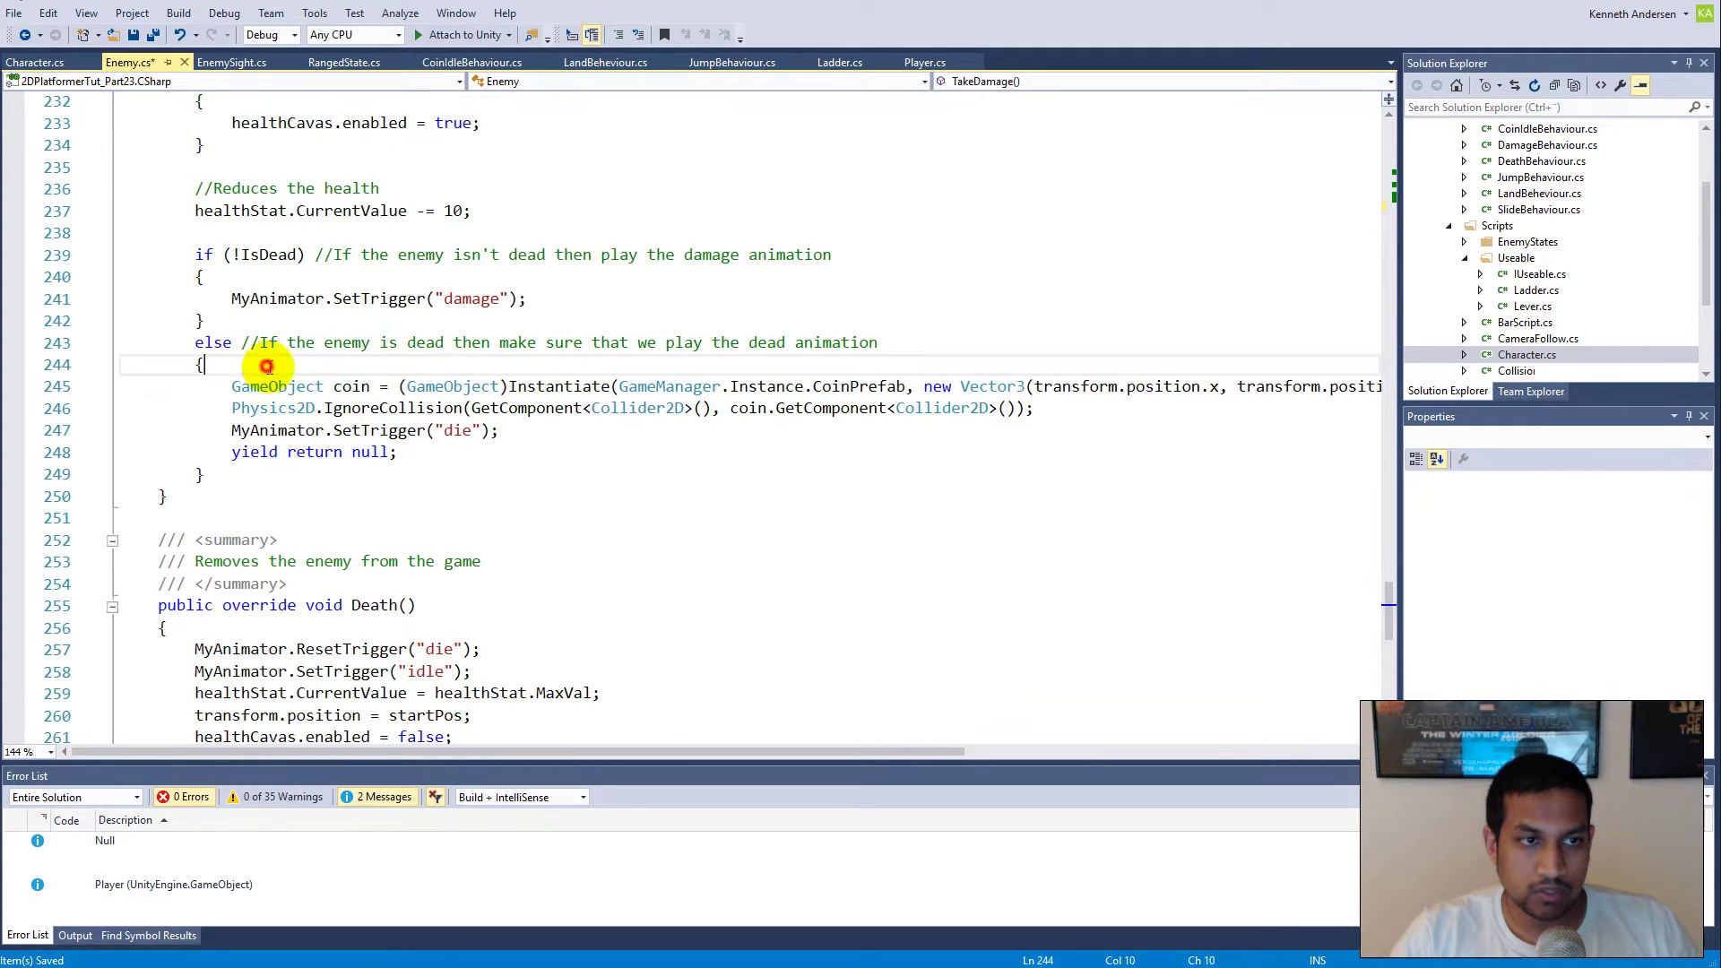
key("Return")
type("if")
key("Tab")
key("Tab")
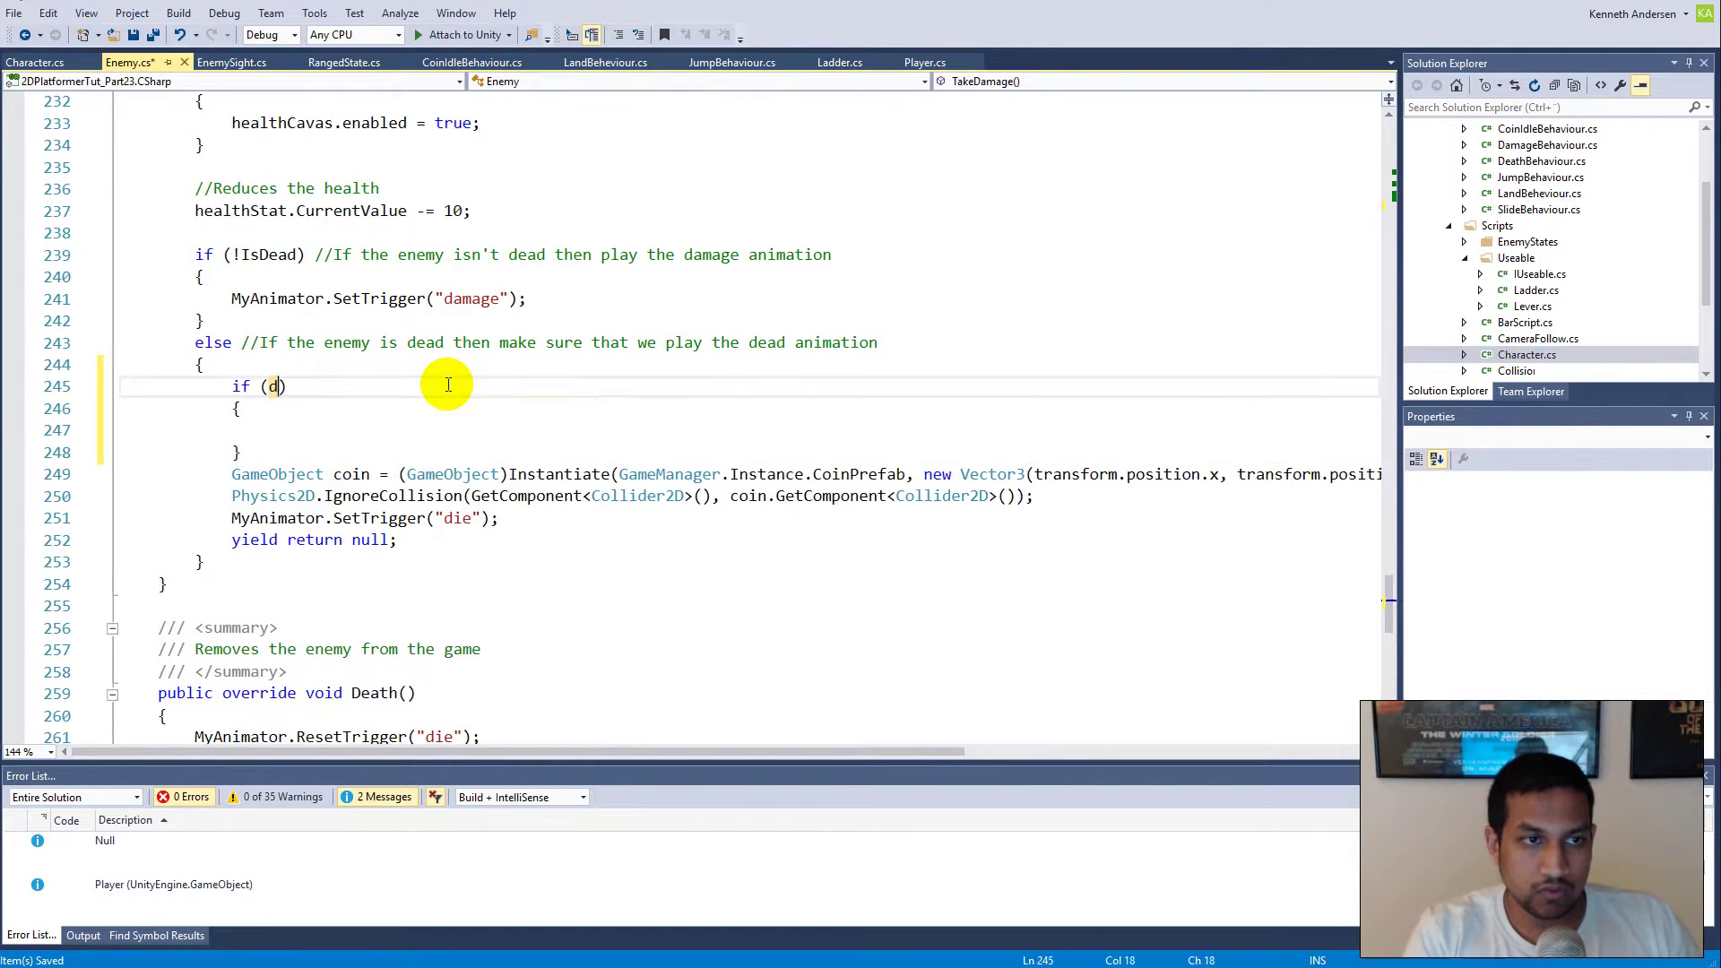
type("dropItem")
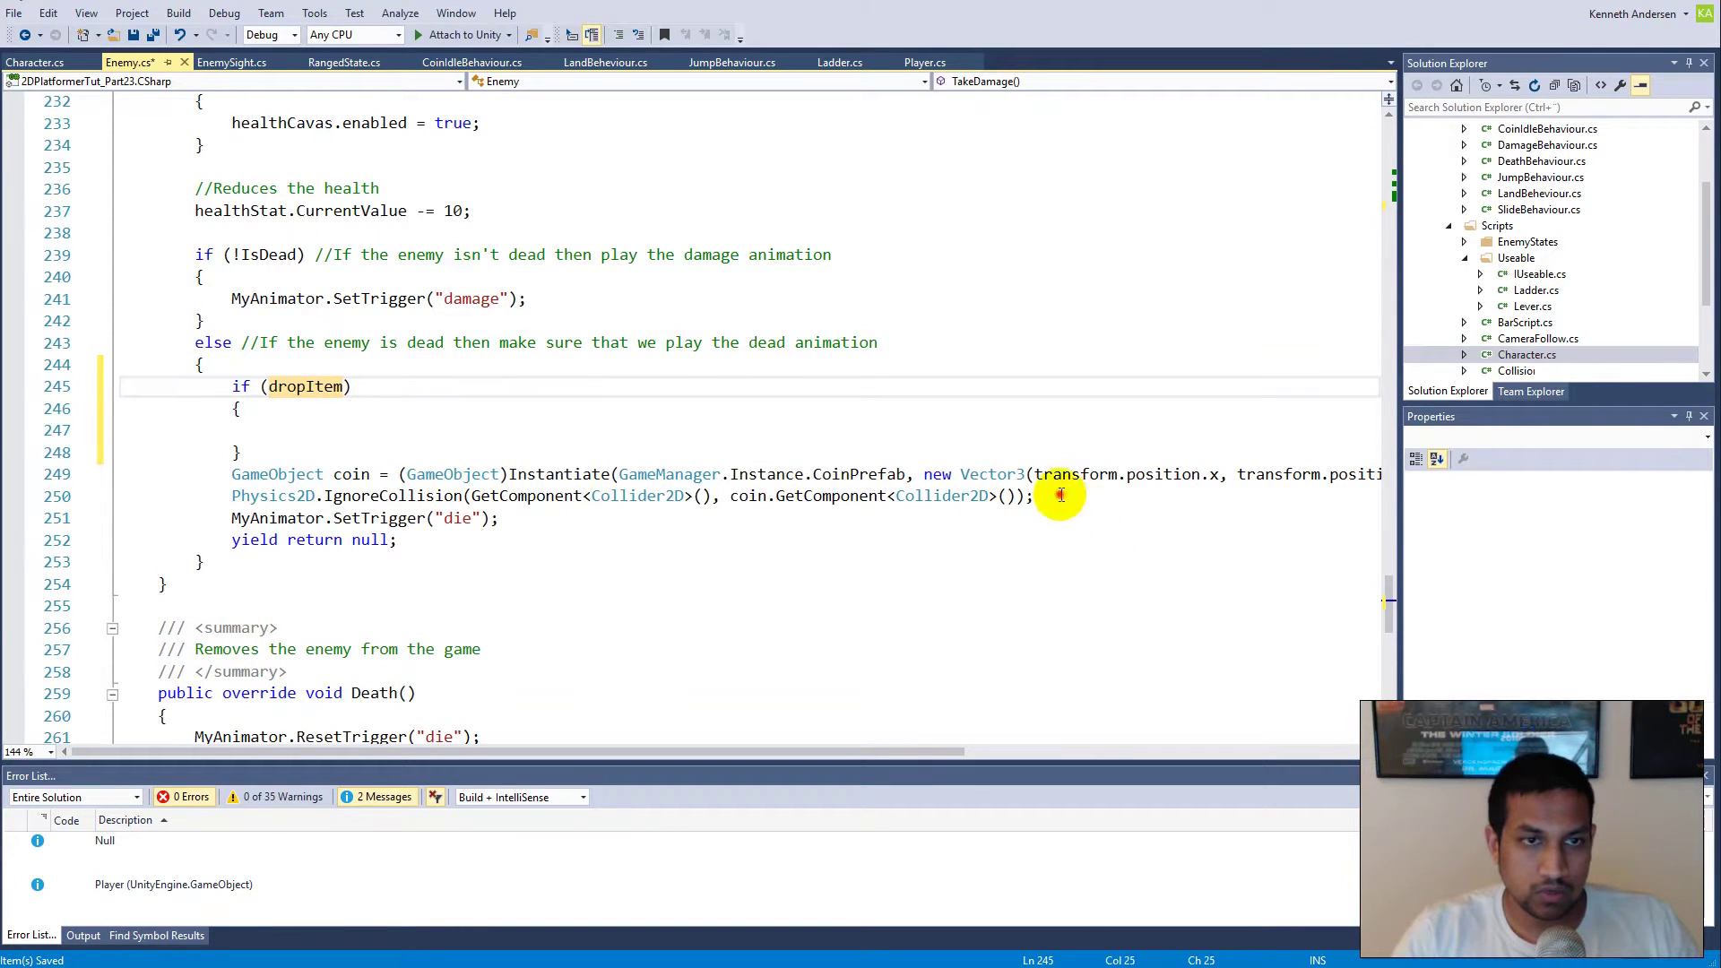
Step: Move the coin Instantiate and Physics2D.IgnoreCollision lines into the if (dropItem) block
left_click_drag(1060, 496, 146, 473)
key("ctrl+x")
left_click(327, 430)
key("ctrl+v")
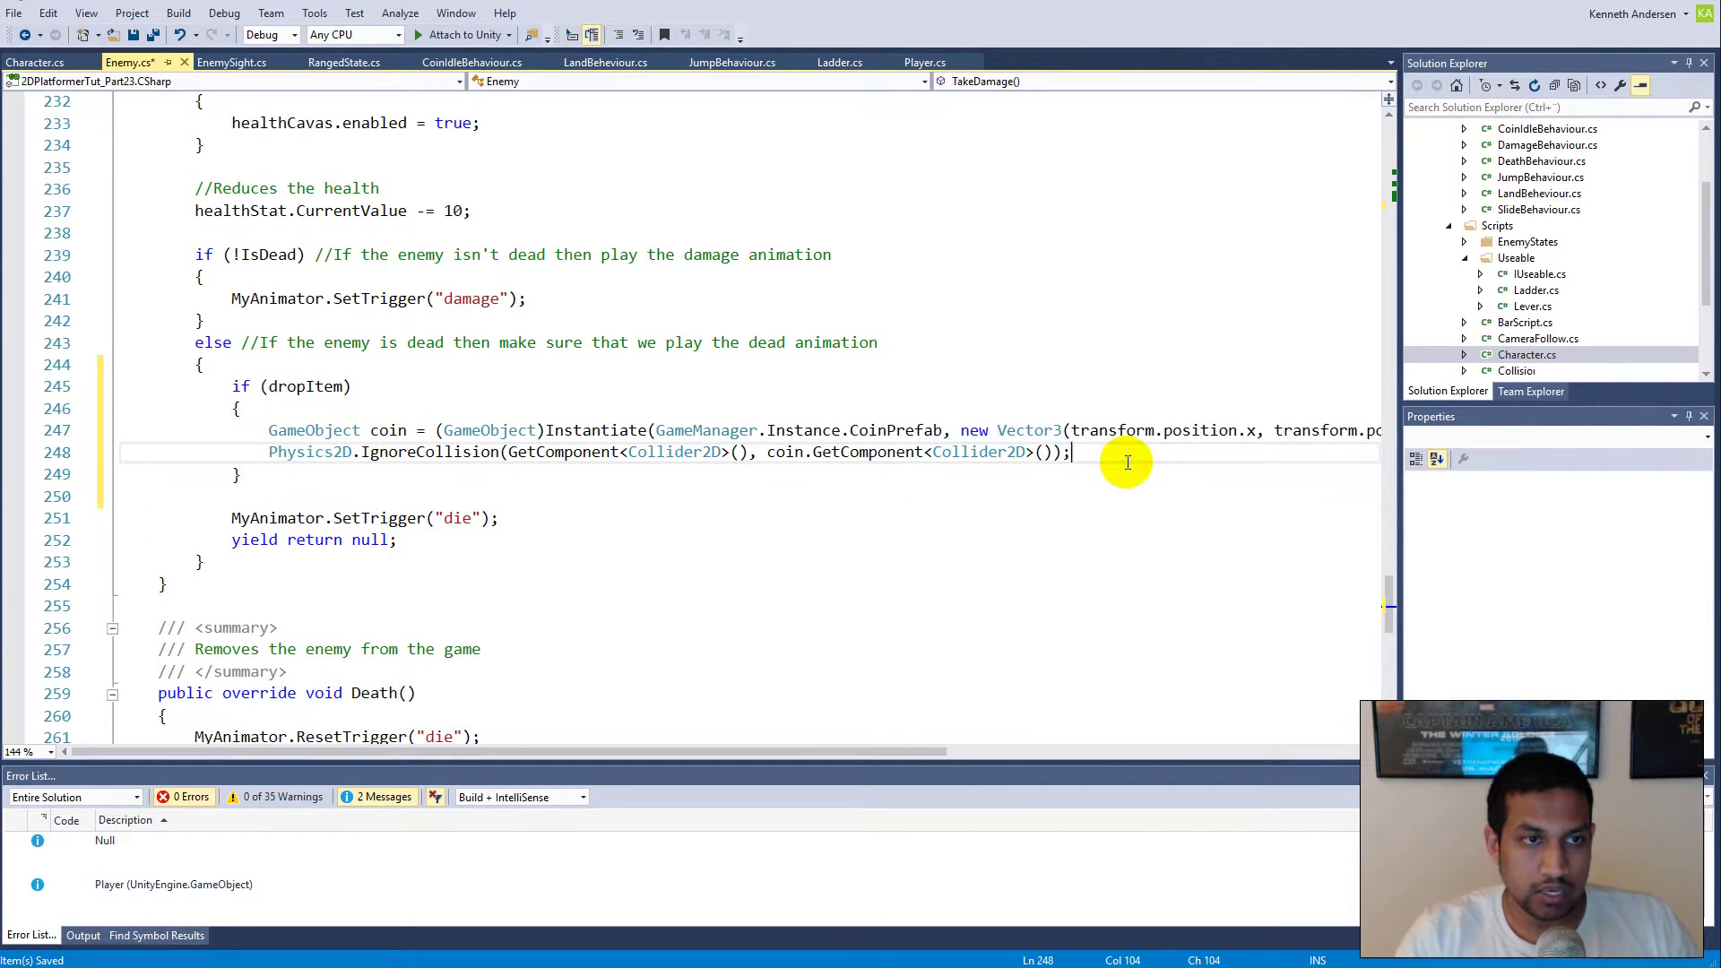
Step: Add "dropItem = false;" after the IgnoreCollision line inside the if (dropItem) block
key("Return")
type("drop")
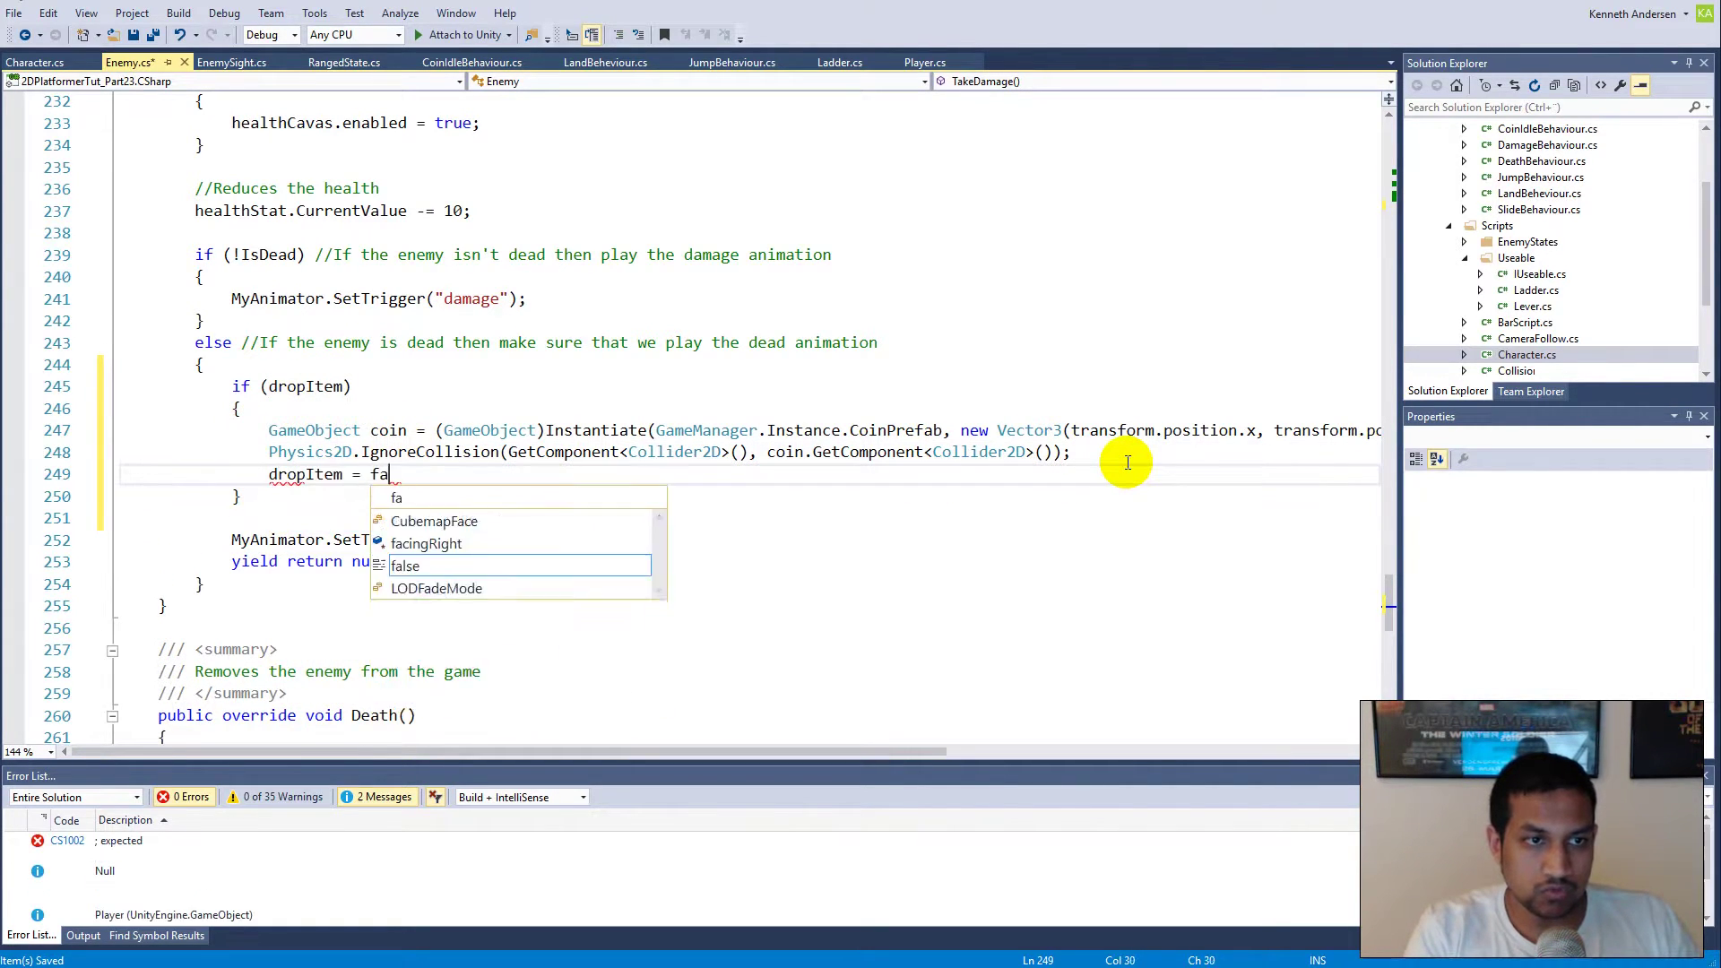
type("Item = fa")
key("Tab")
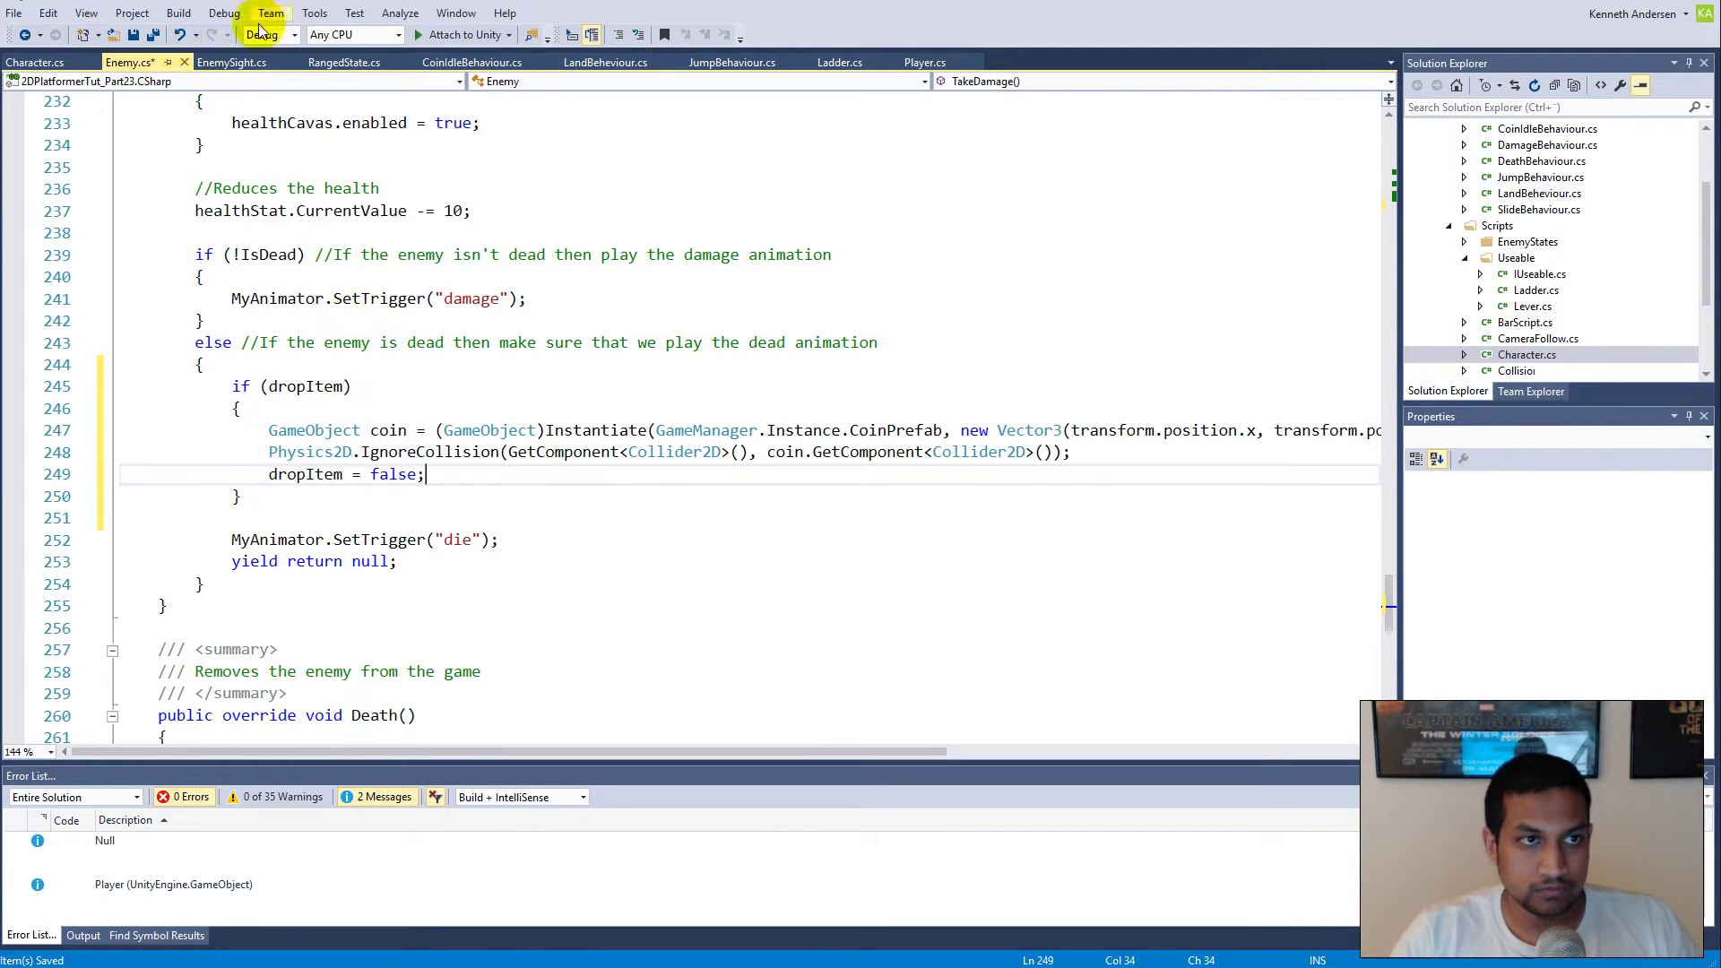
Step: Switch to Unity and play-test attacking and killing the enemy to check how many coins it drops
key("alt+Tab")
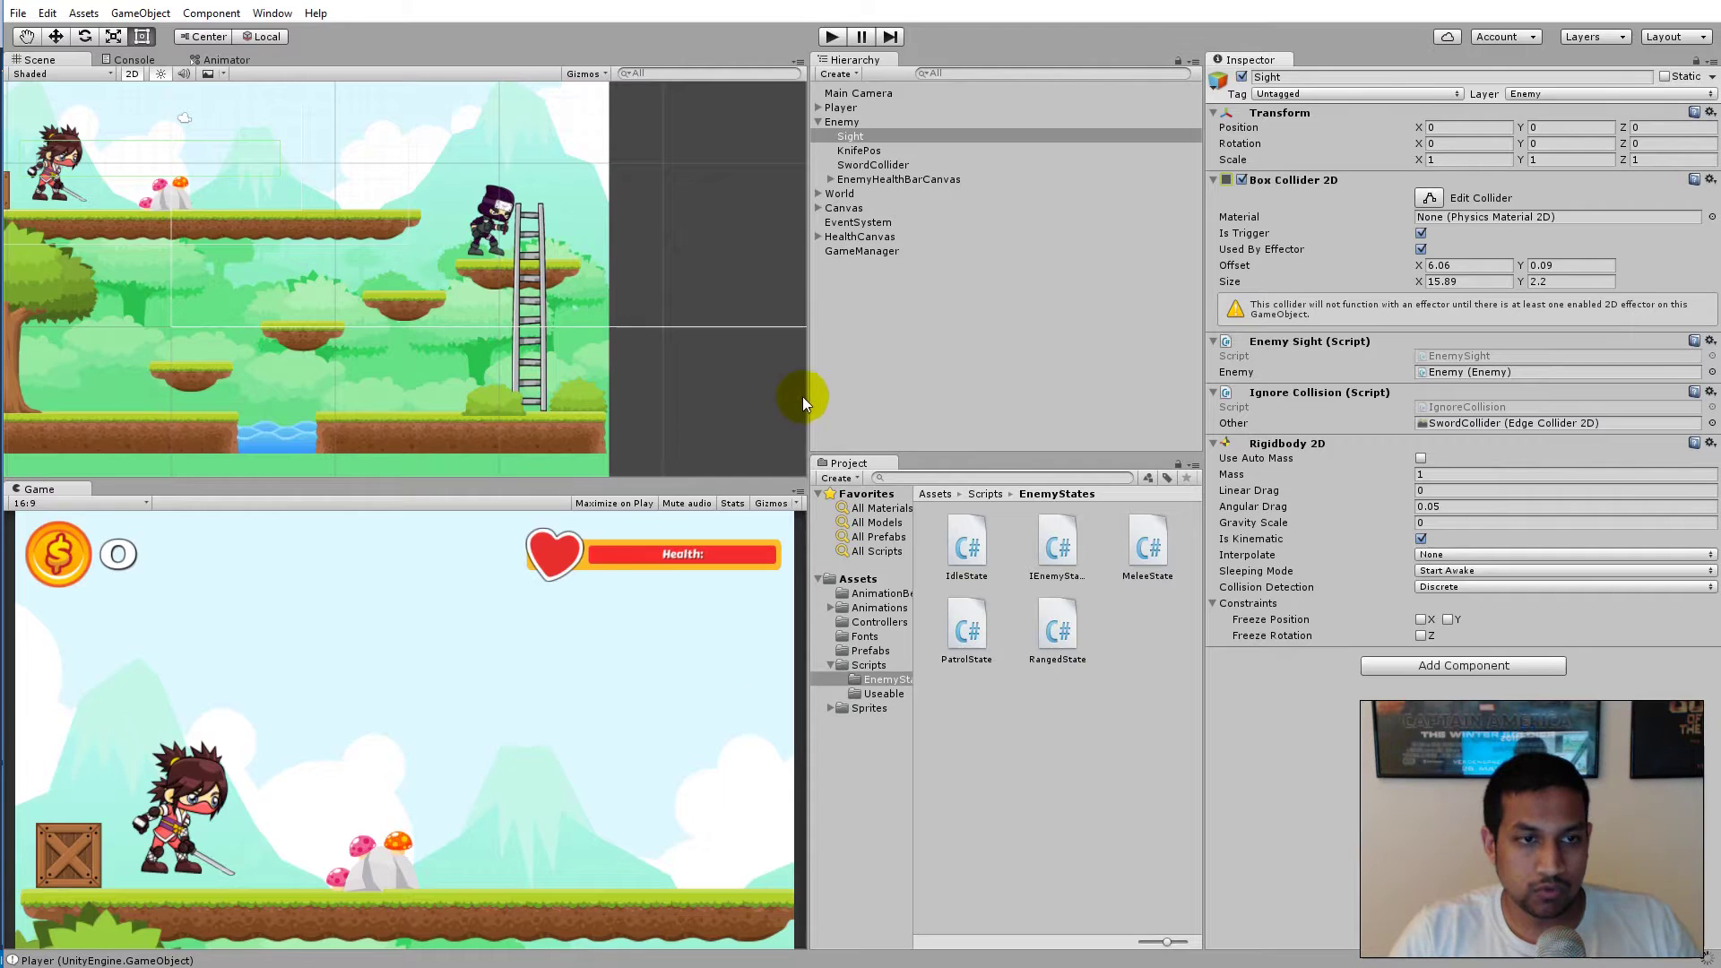
left_click(833, 37)
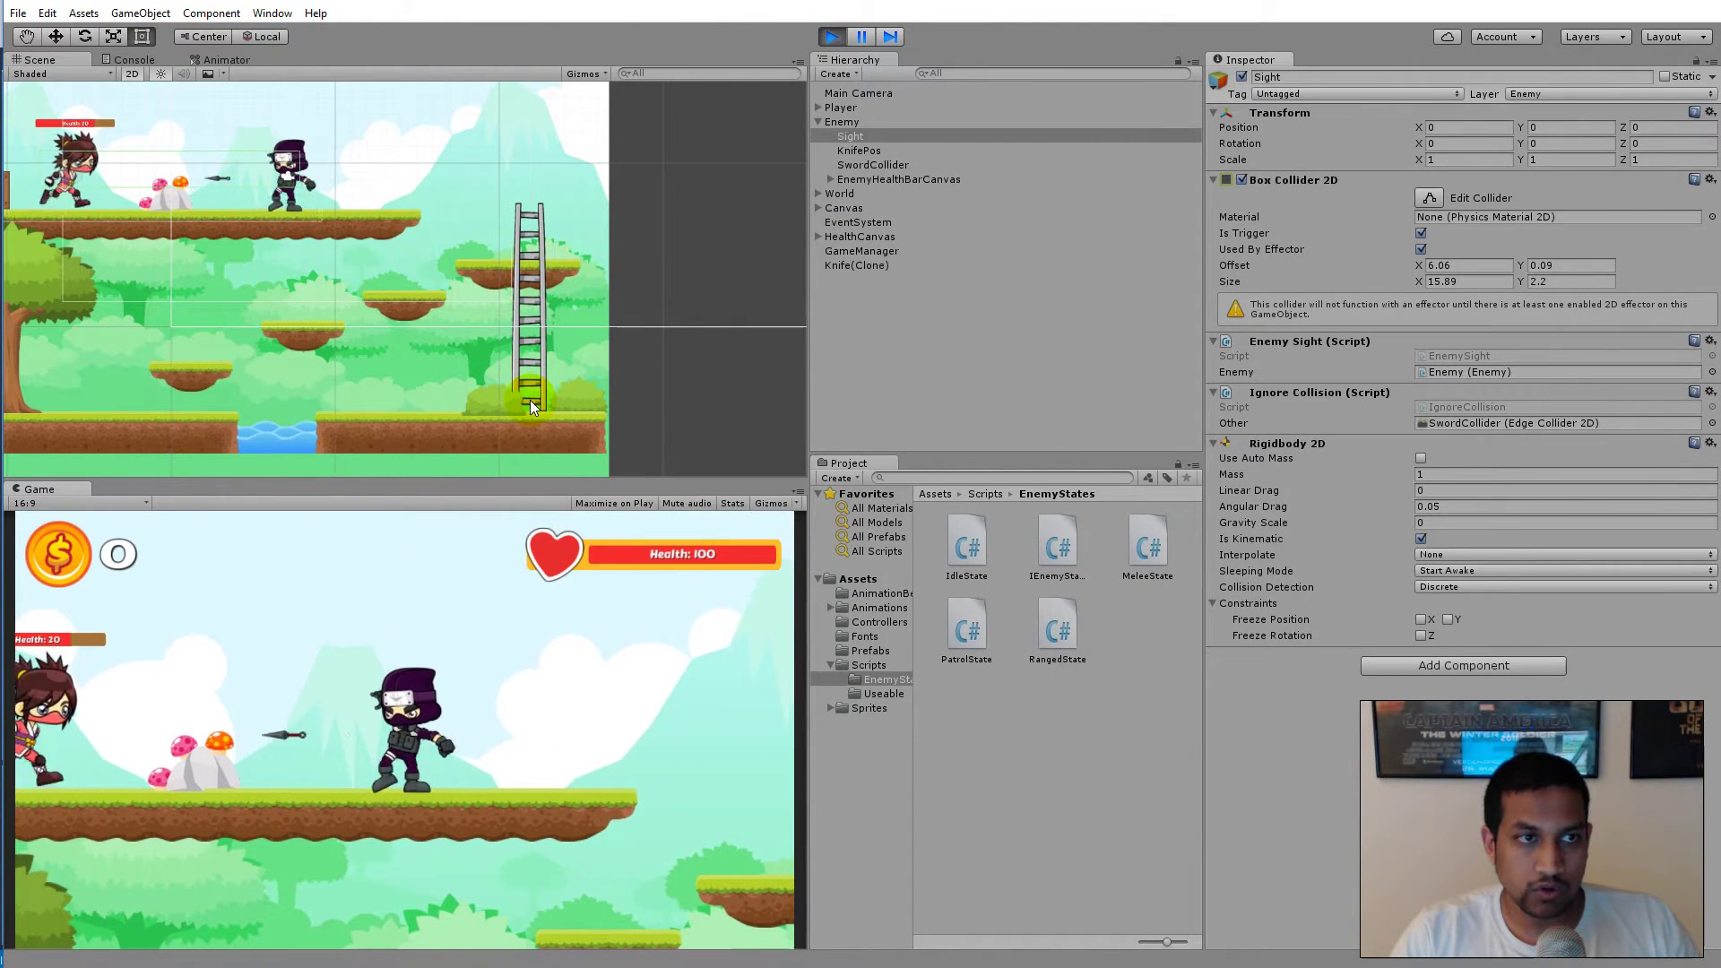
key("Left")
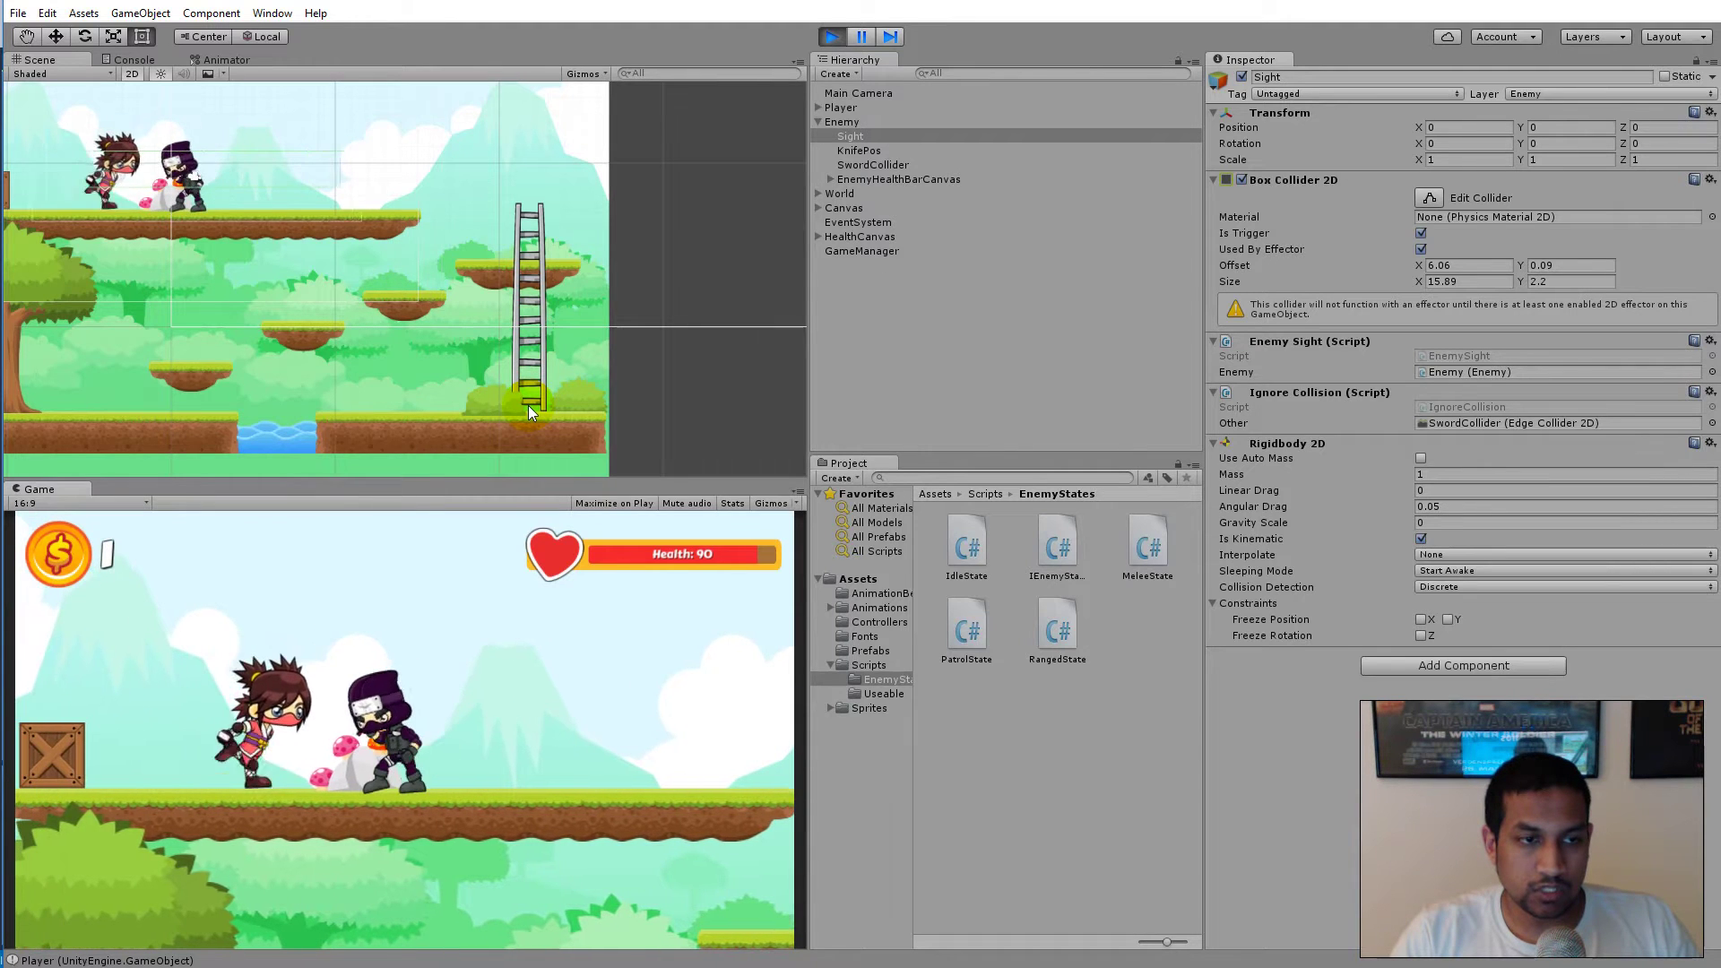
key("shift")
key("shift")
key("Right")
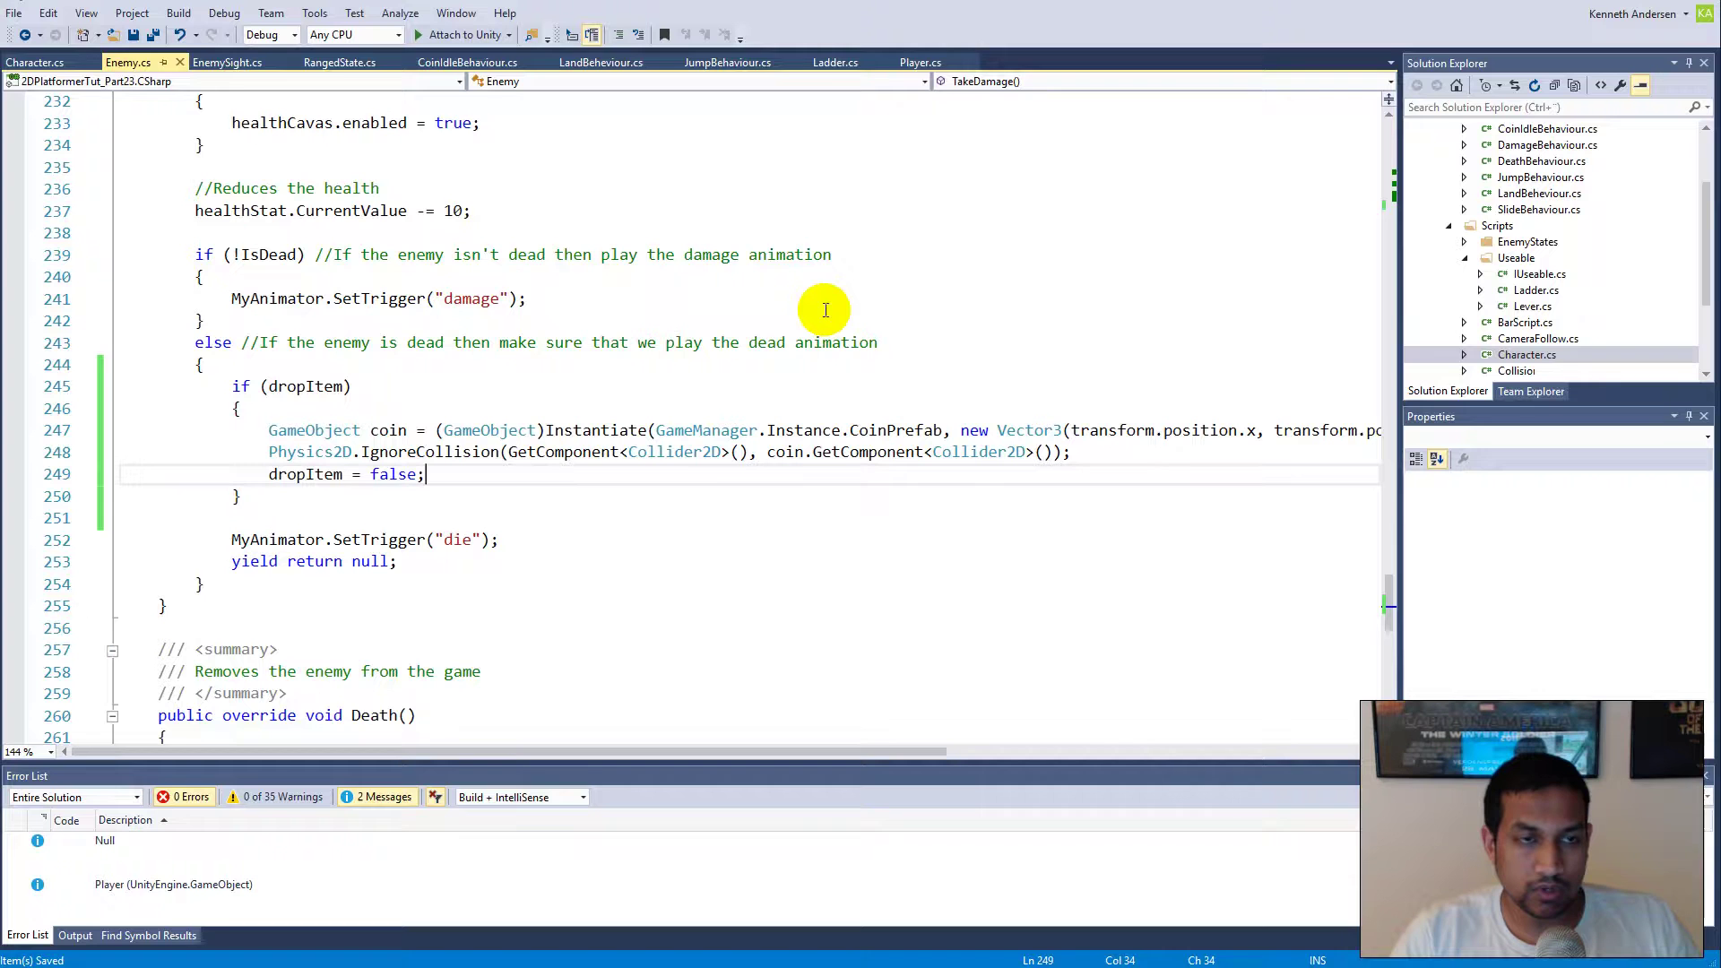
Step: Add "dropItem = true;" as the first line of the Death() method in Enemy.cs
left_click_drag(423, 475, 285, 477)
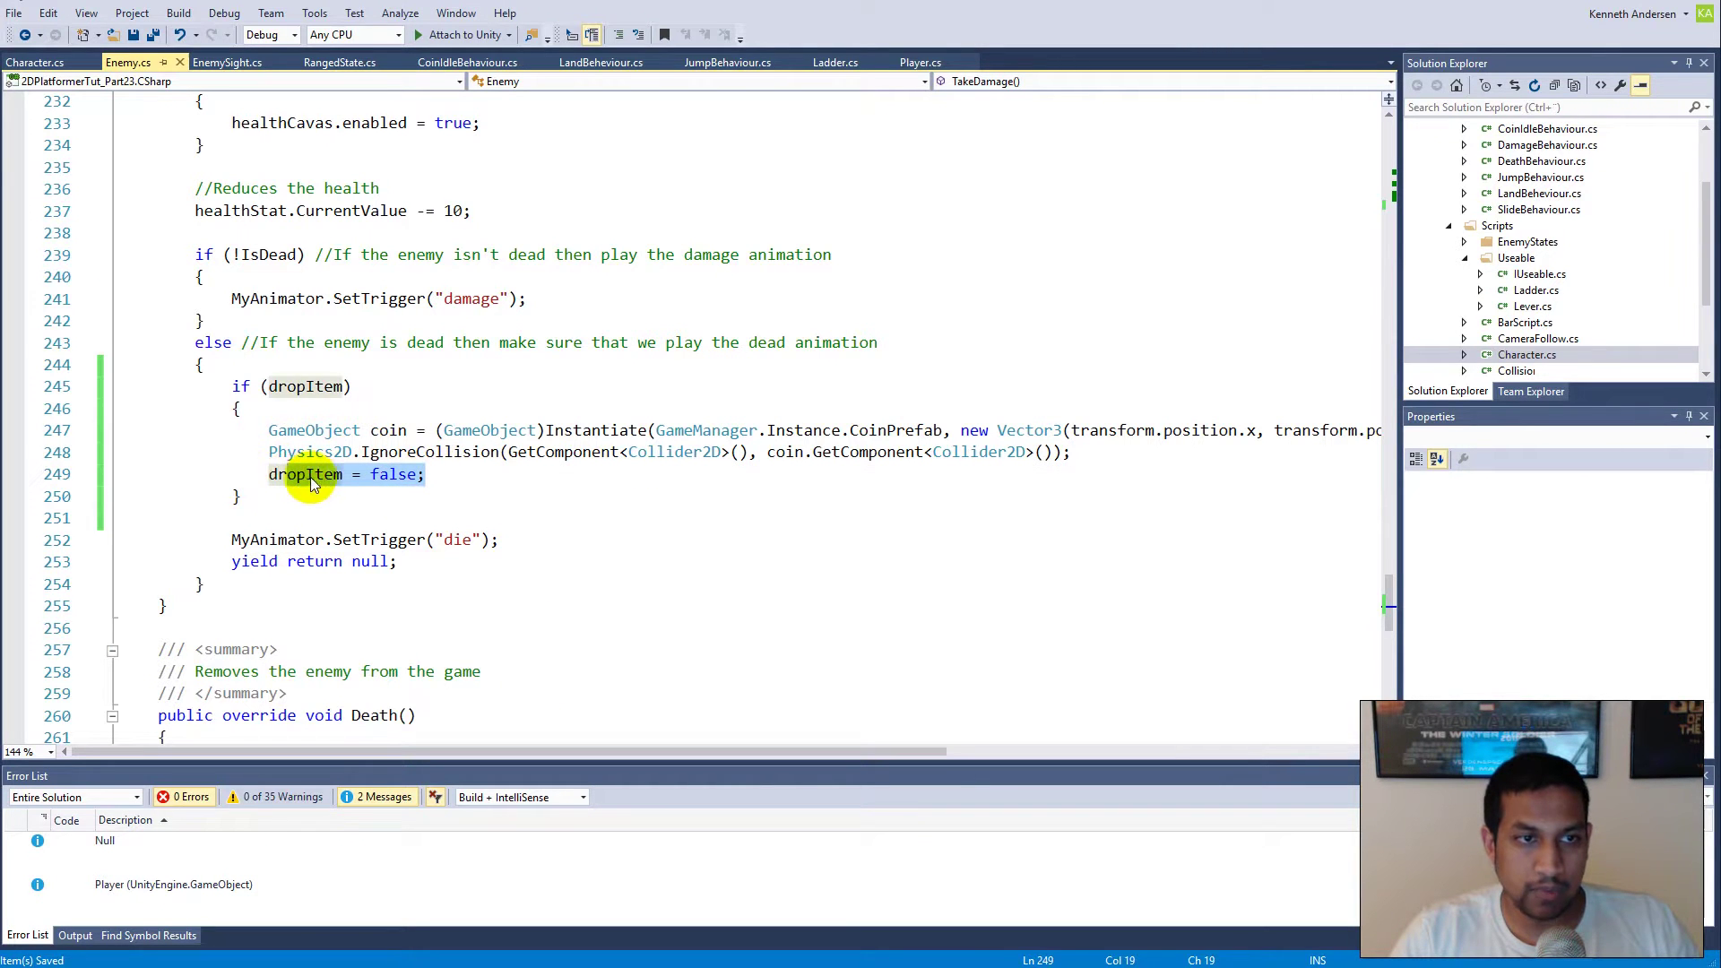
left_click(408, 478)
scroll(395, 475, "down", 4)
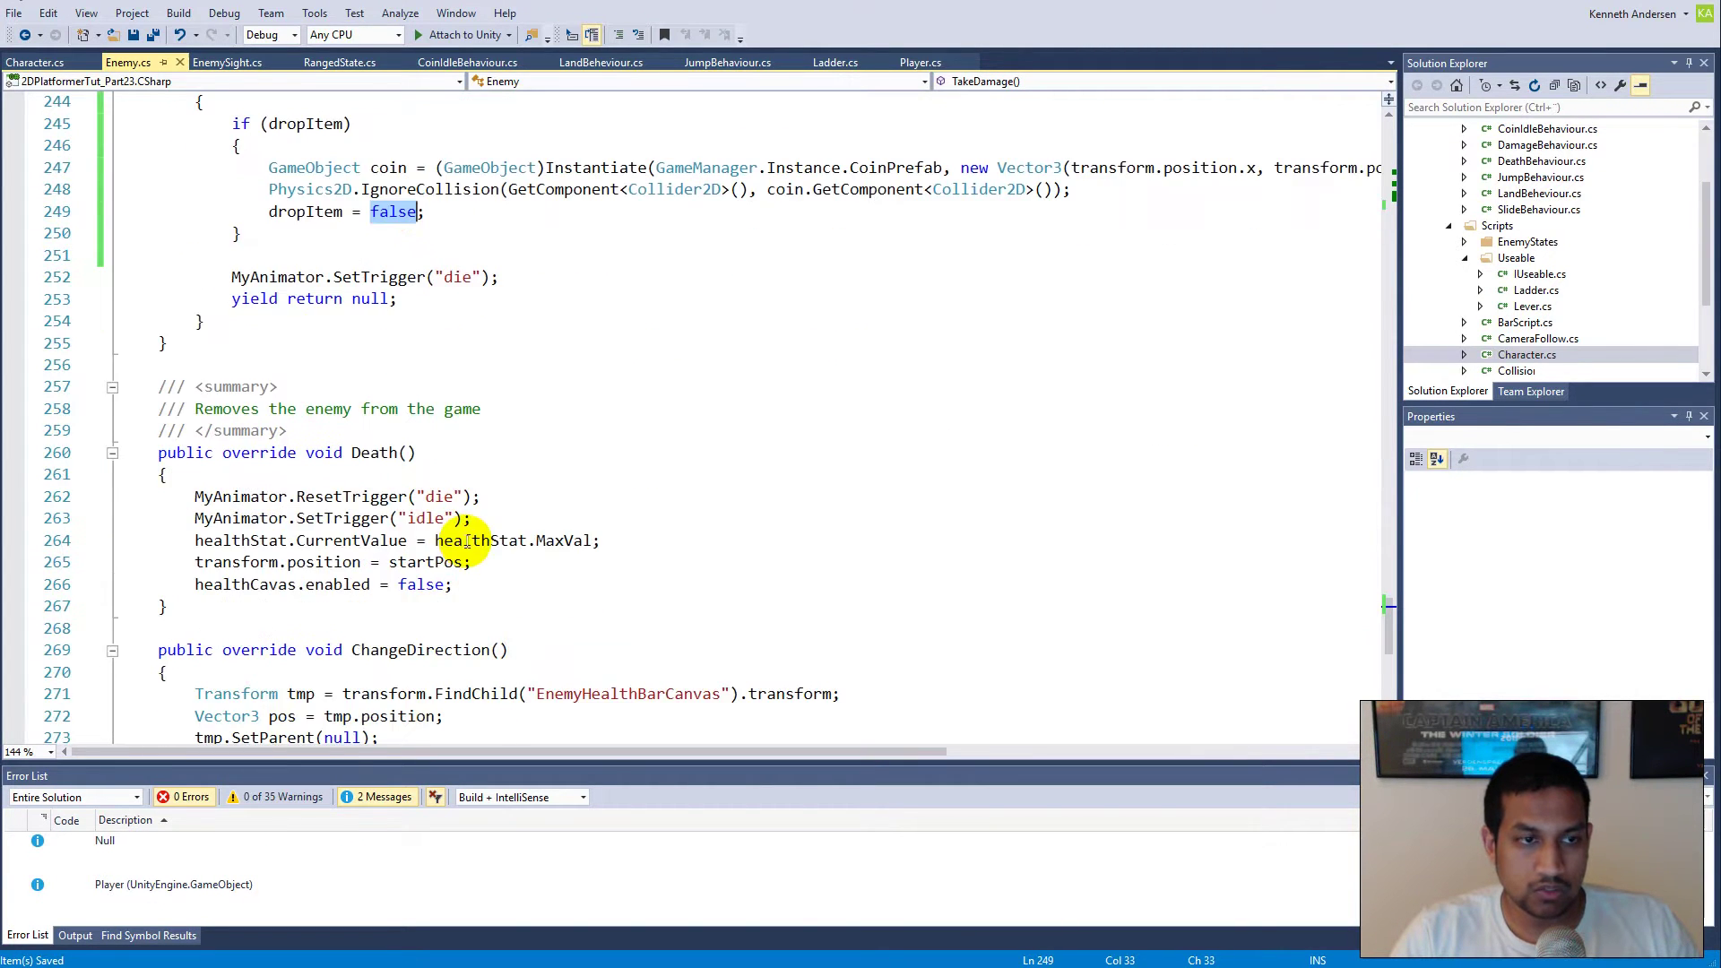
key("Return")
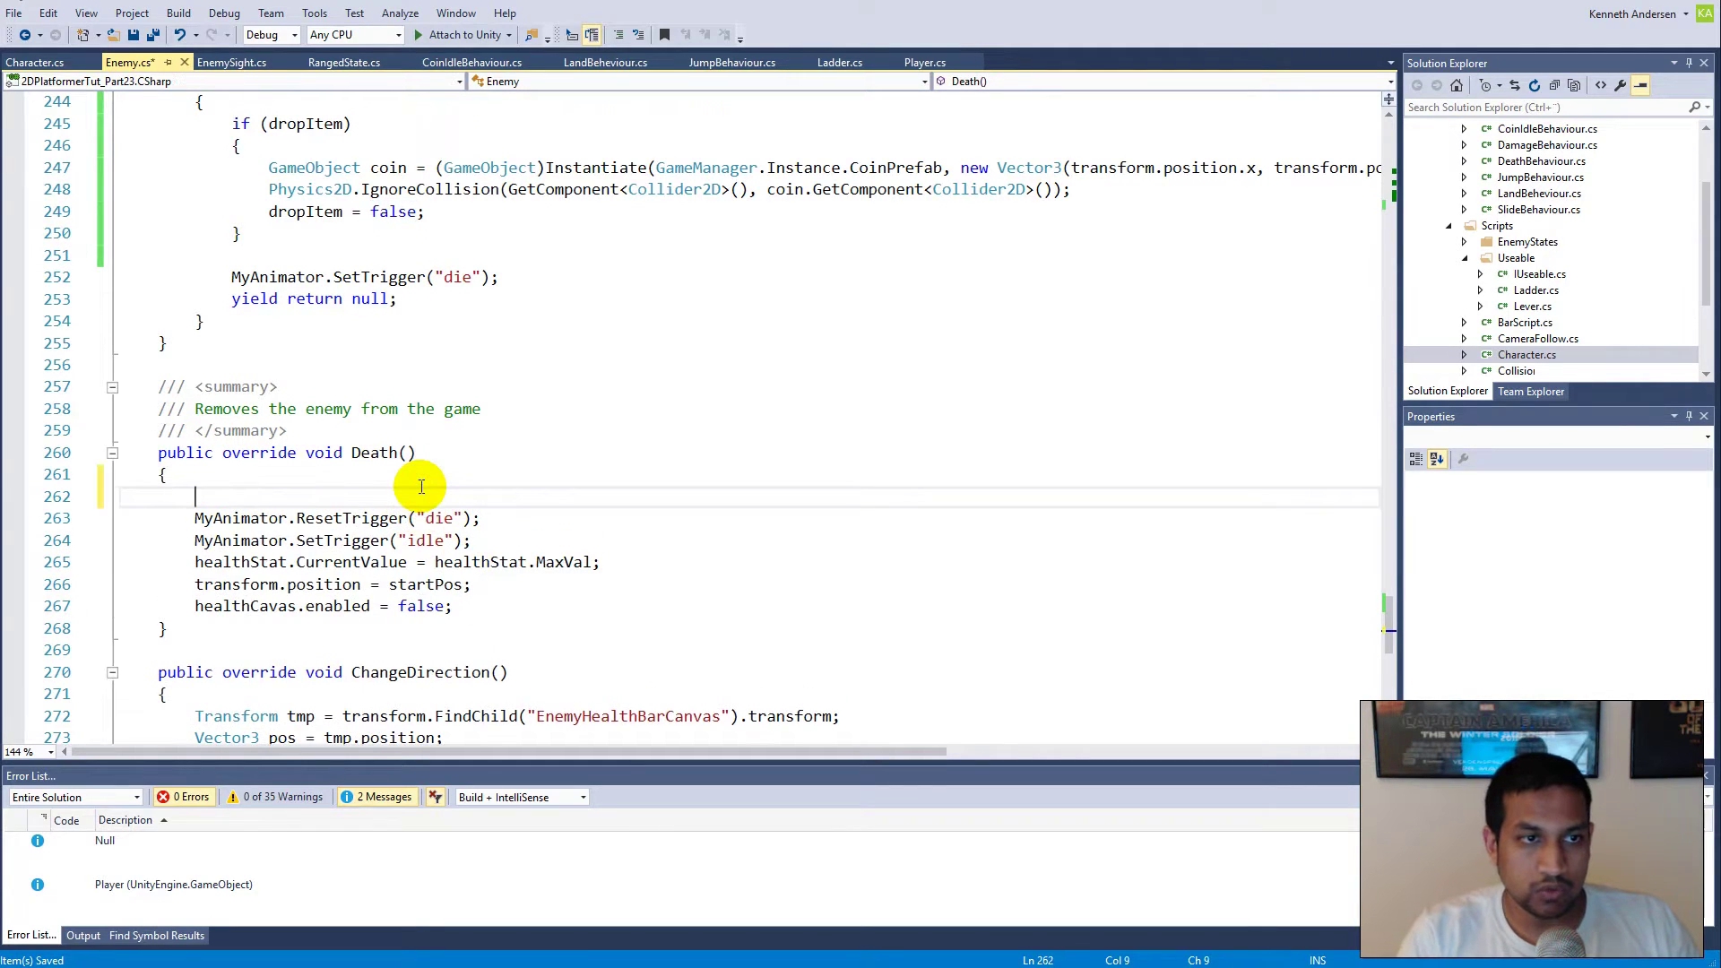
type("dropItem = true;")
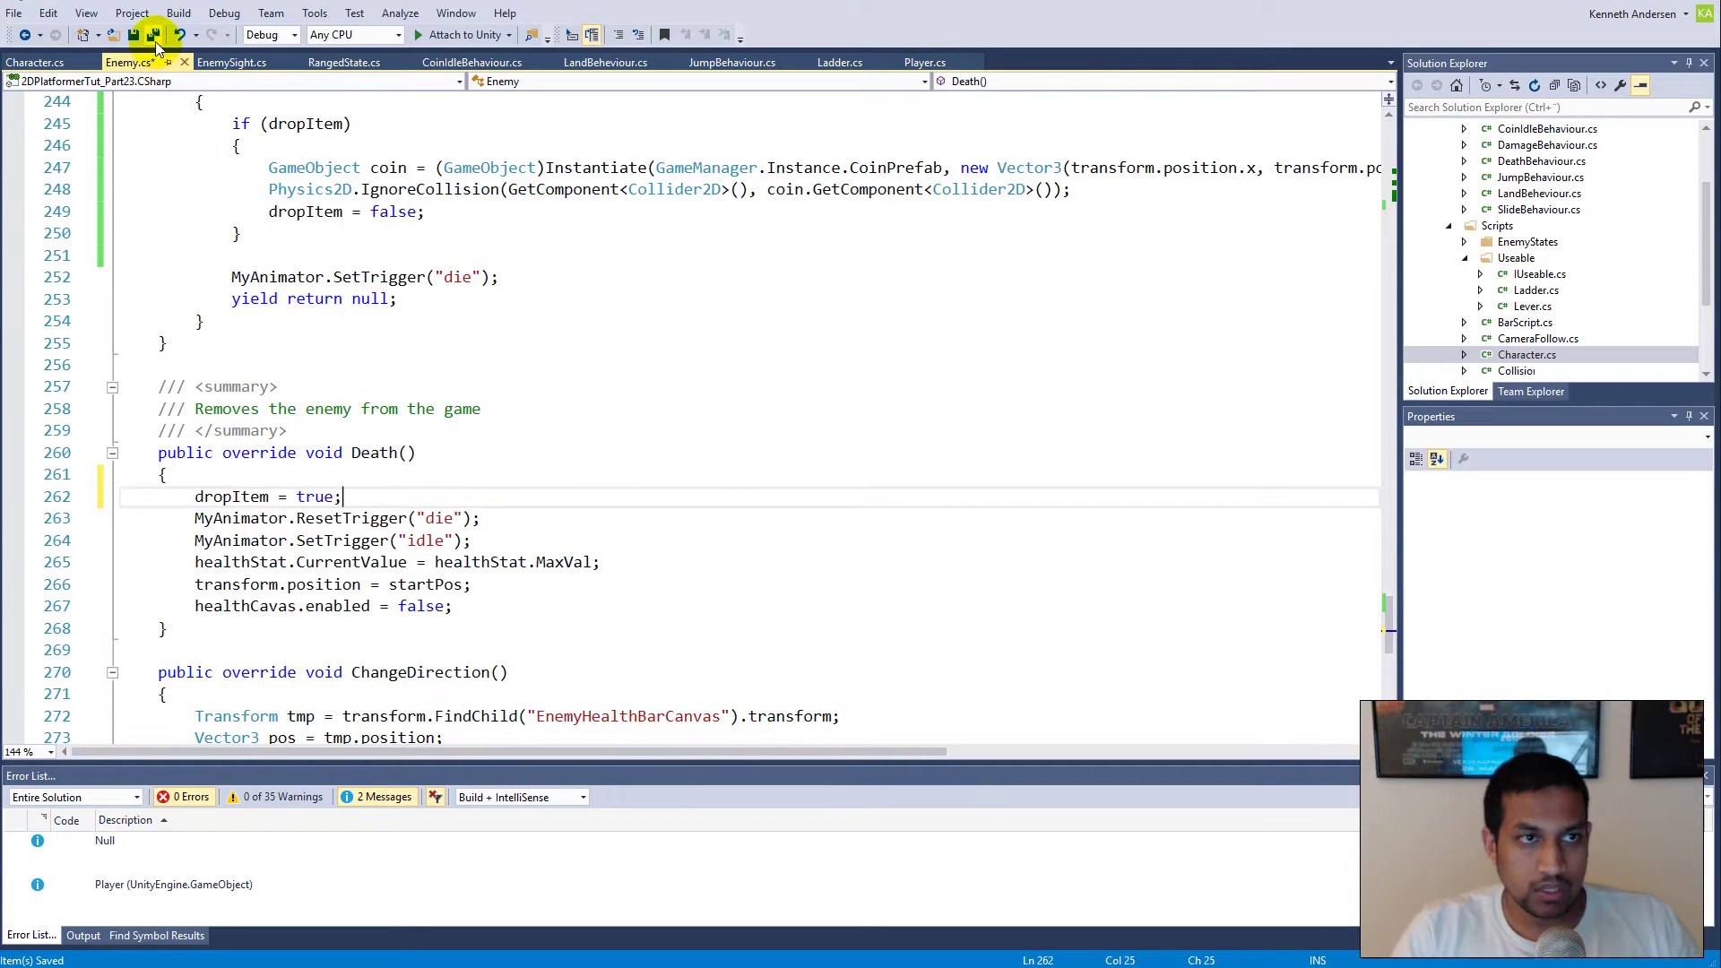
Step: Switch to Unity and play-test killing the enemy once and collecting the coin it drops
key("alt+Tab")
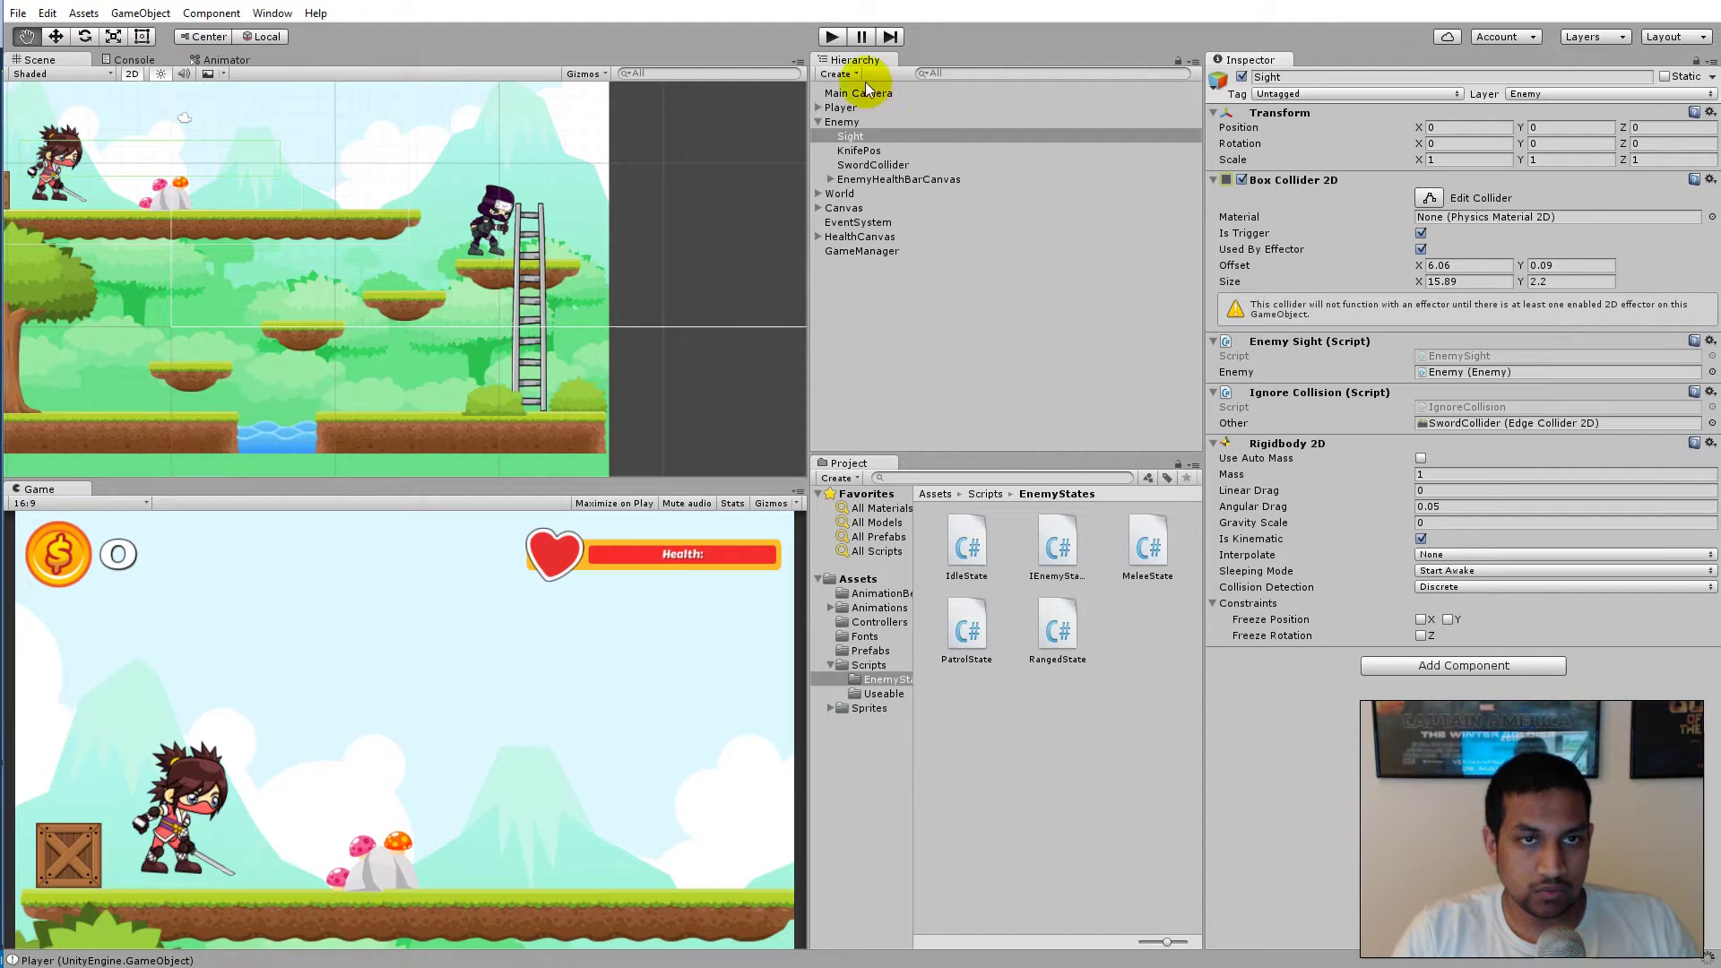
left_click(832, 37)
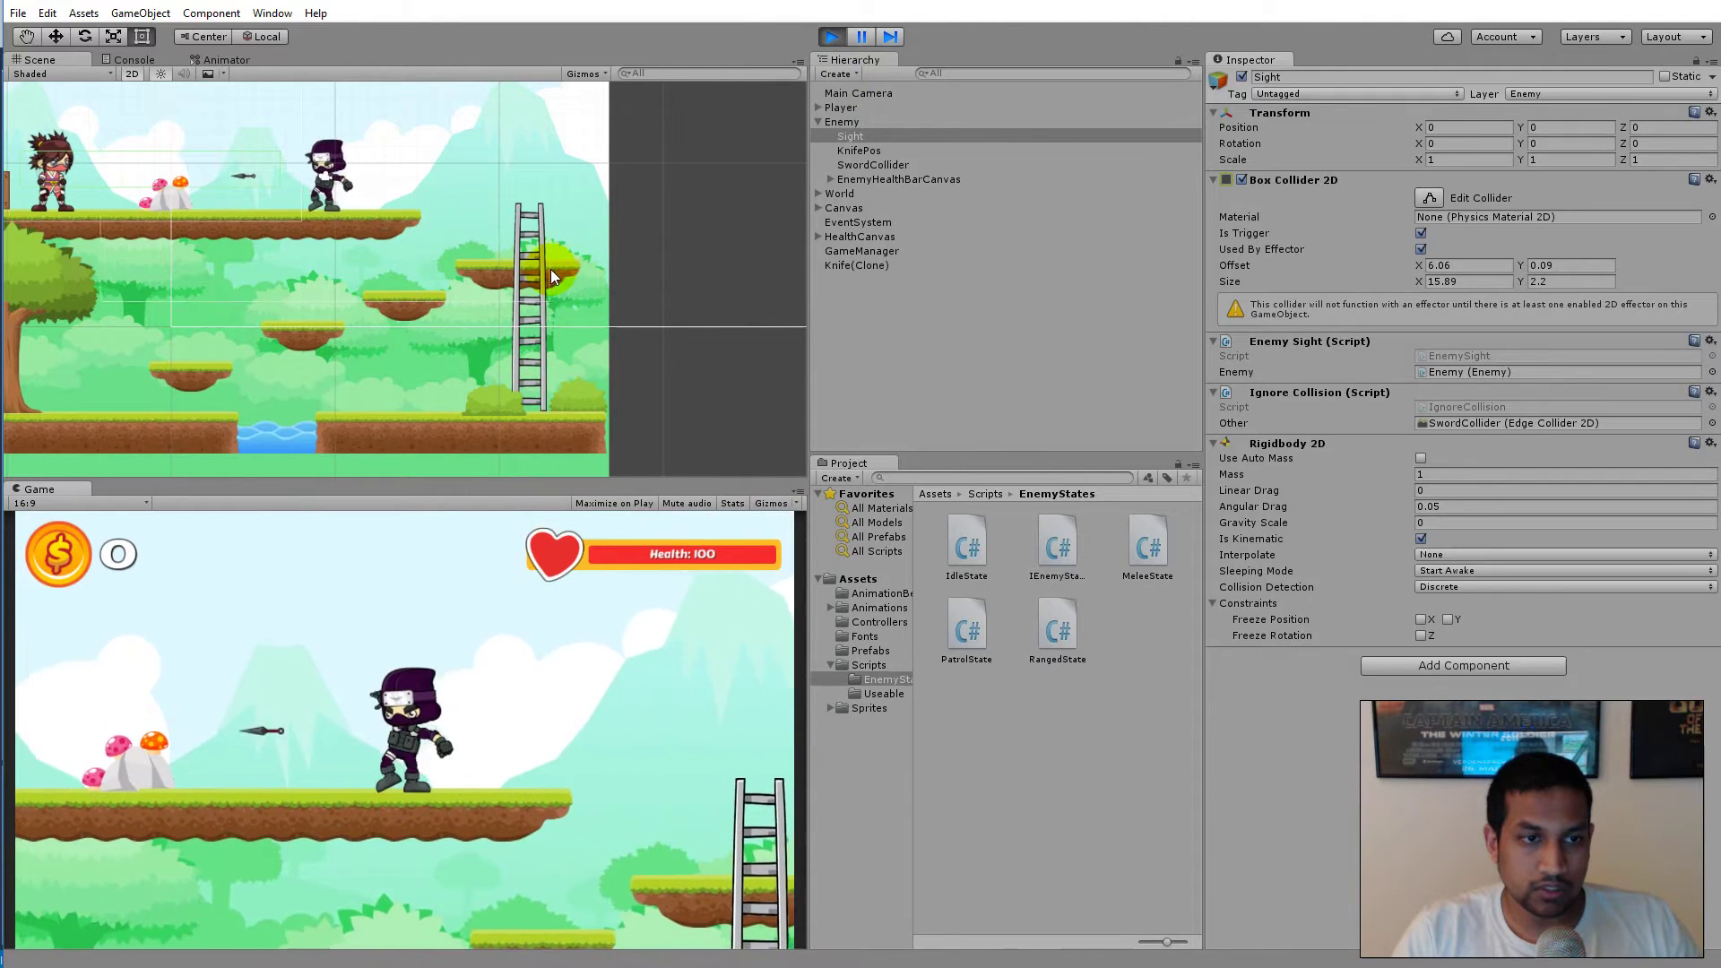
key("Left")
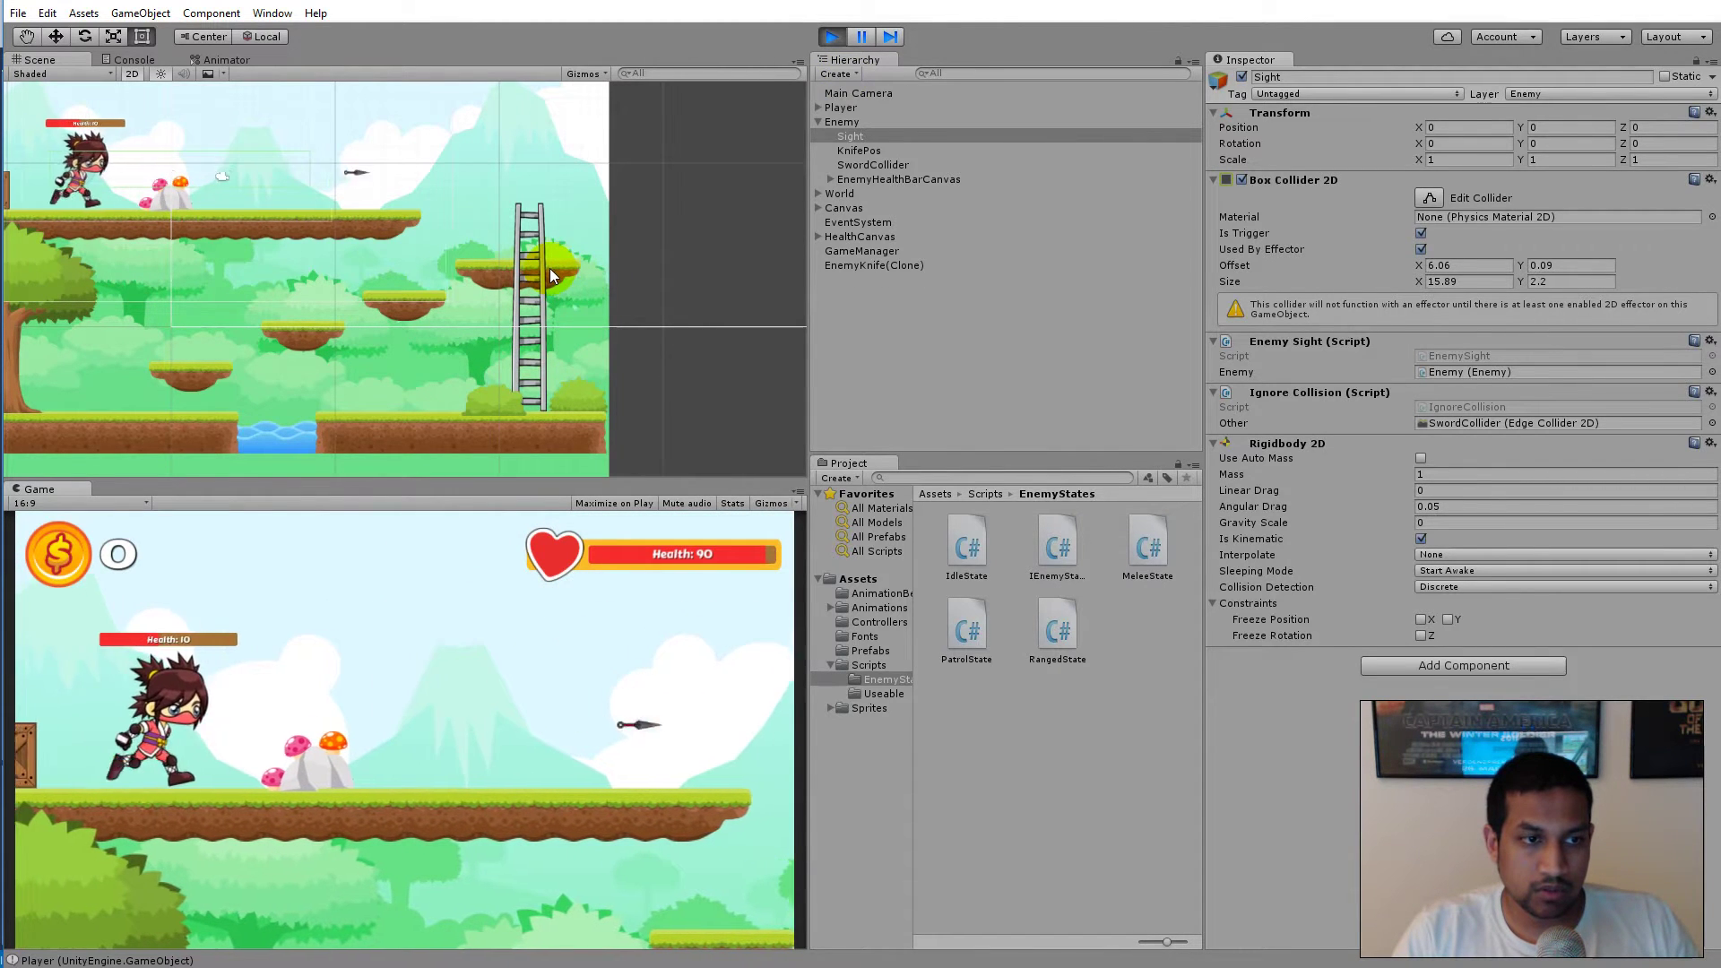
key("Left")
key("shift")
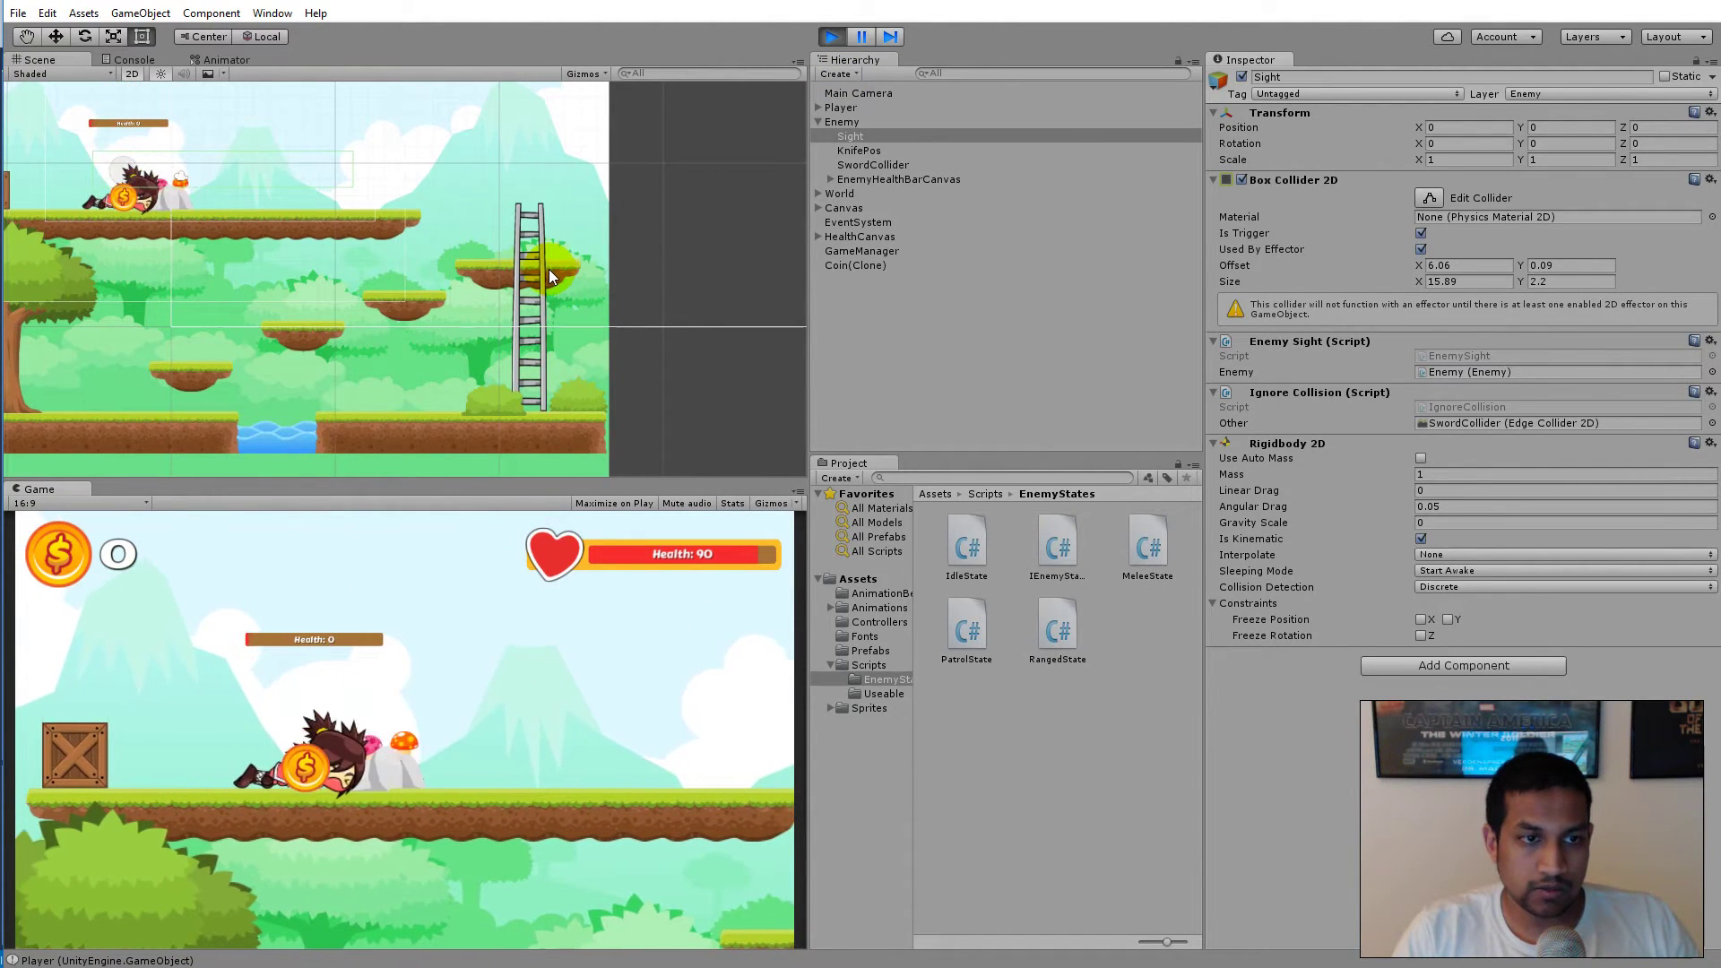
key("Left")
key("Right")
key("Left")
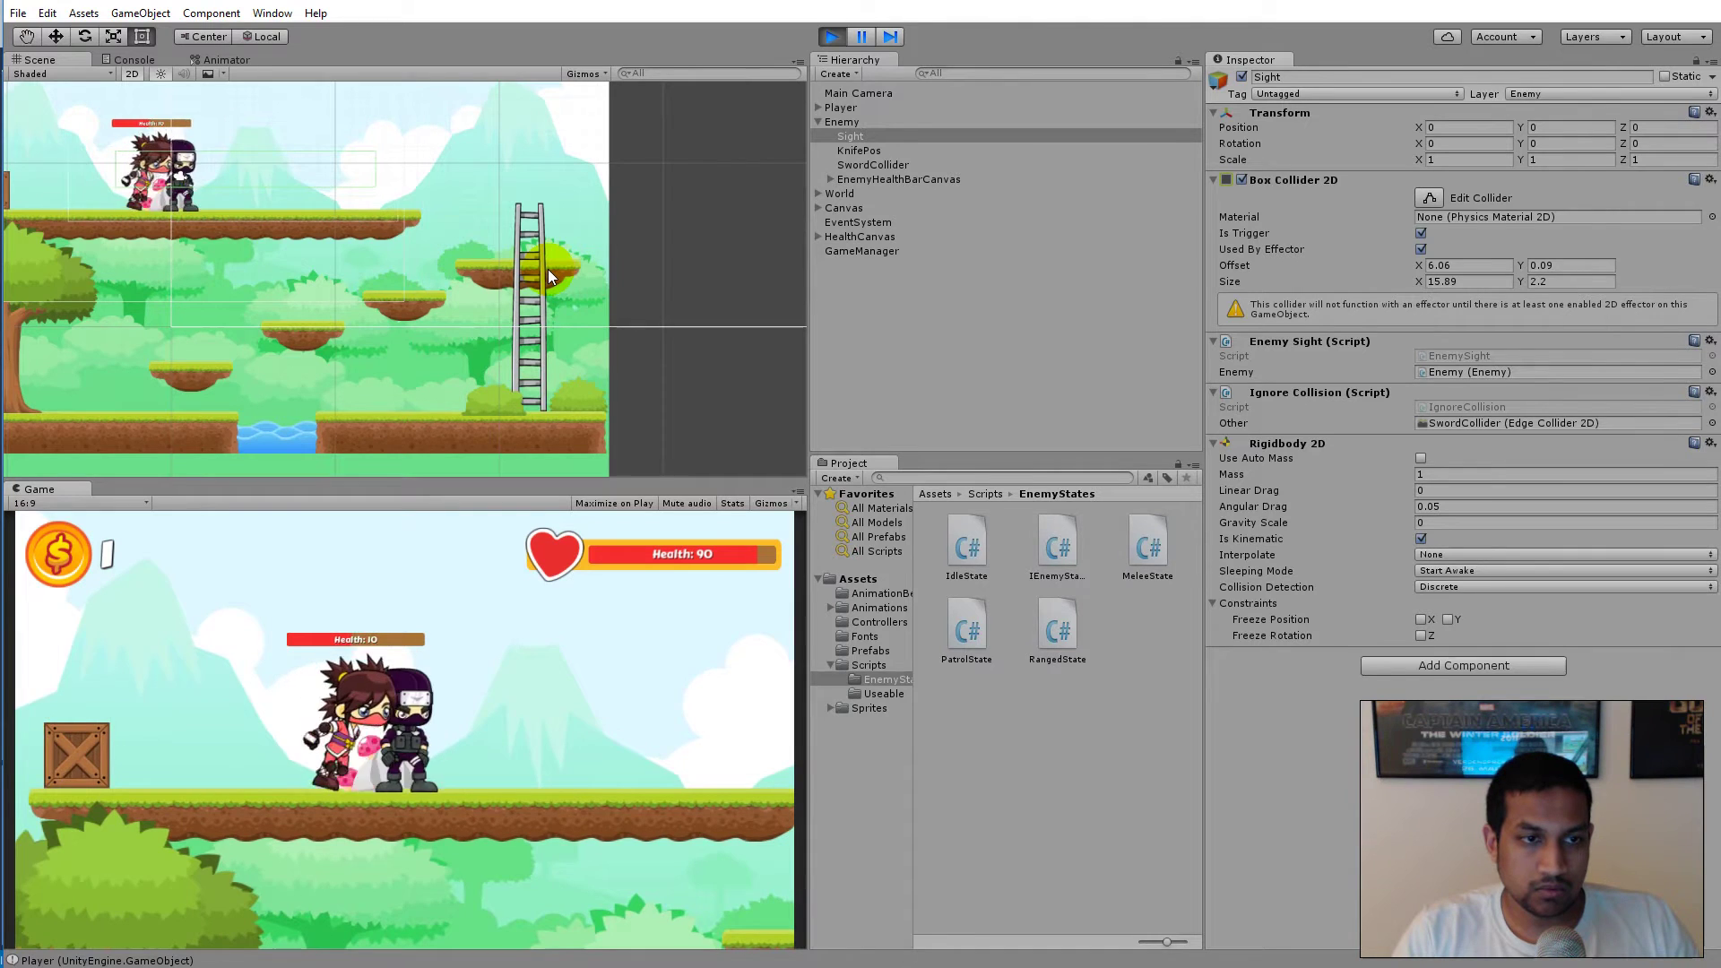
Step: Kill the respawned enemy, collect its coin, move the player to the ladder and end the play-test
key("shift")
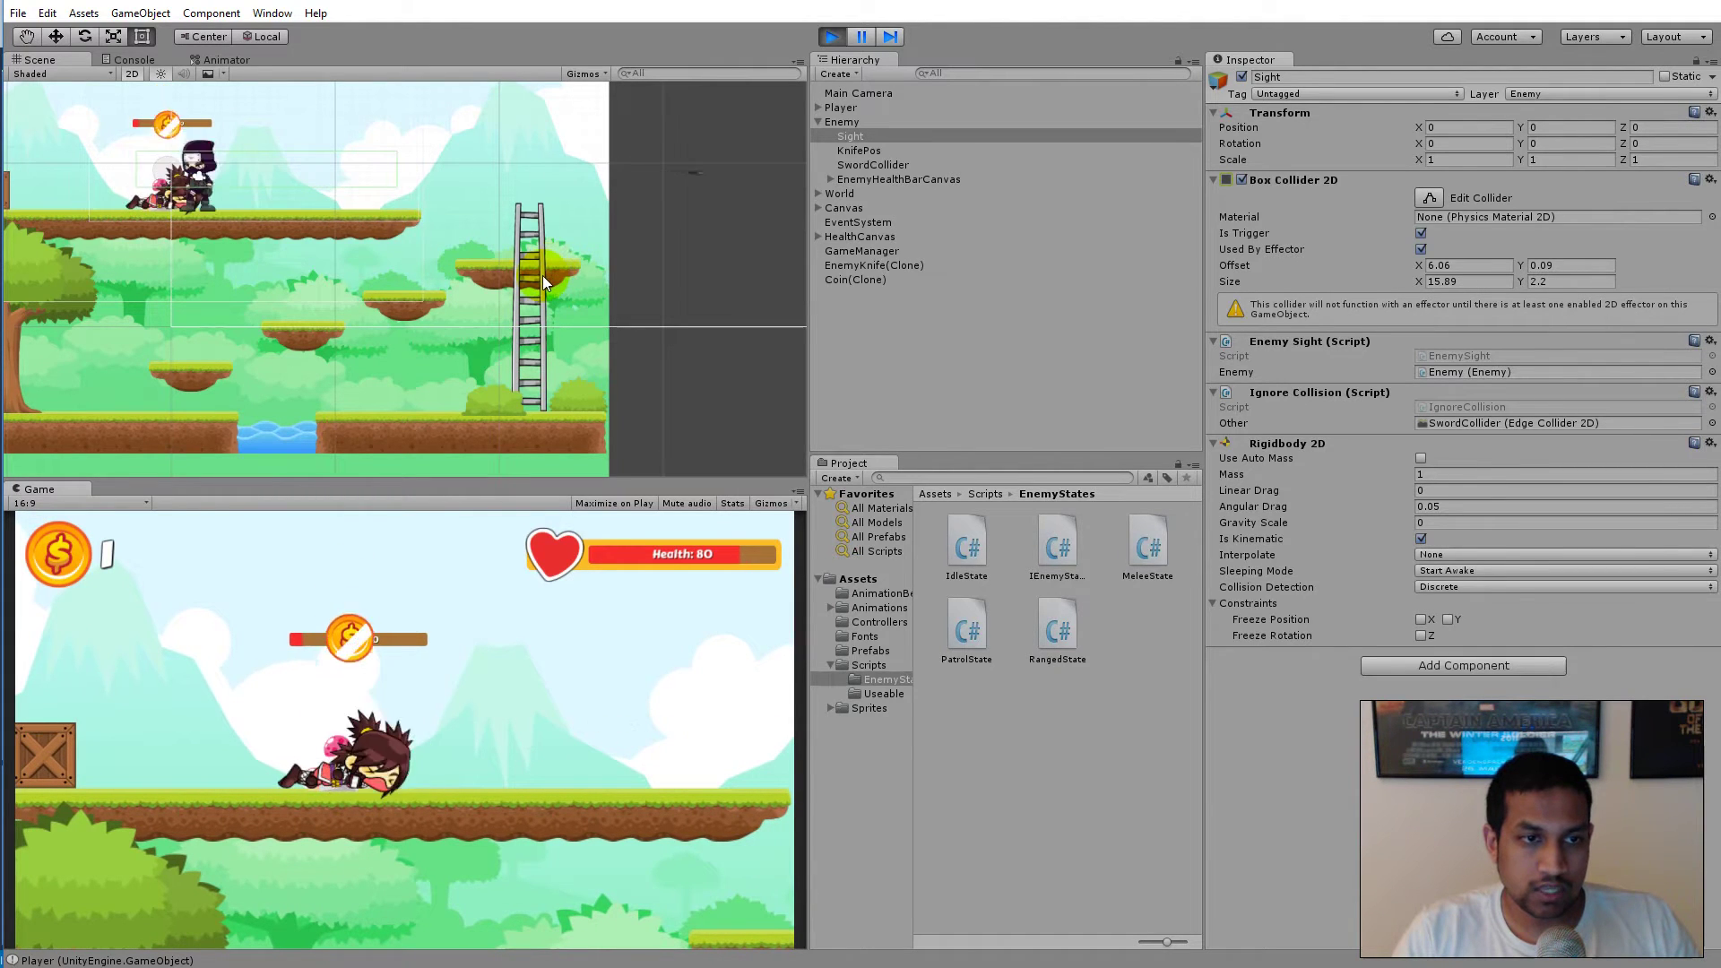
key("Left")
key("Right")
key("space")
key("Right")
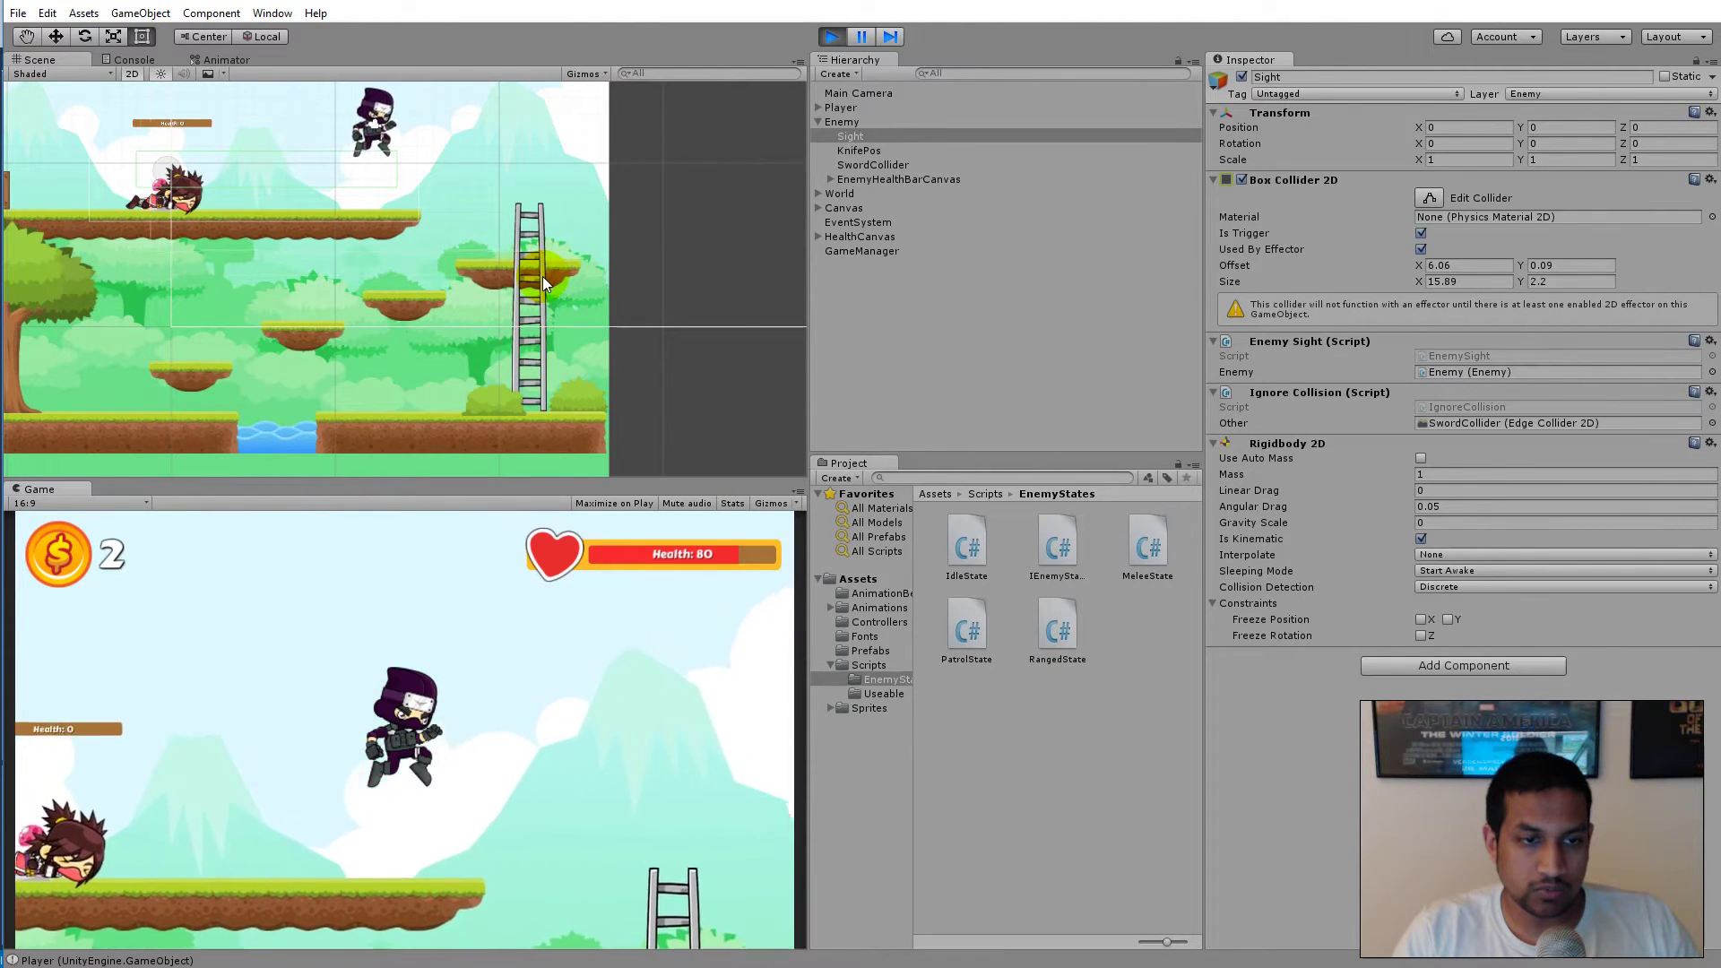
key("Down")
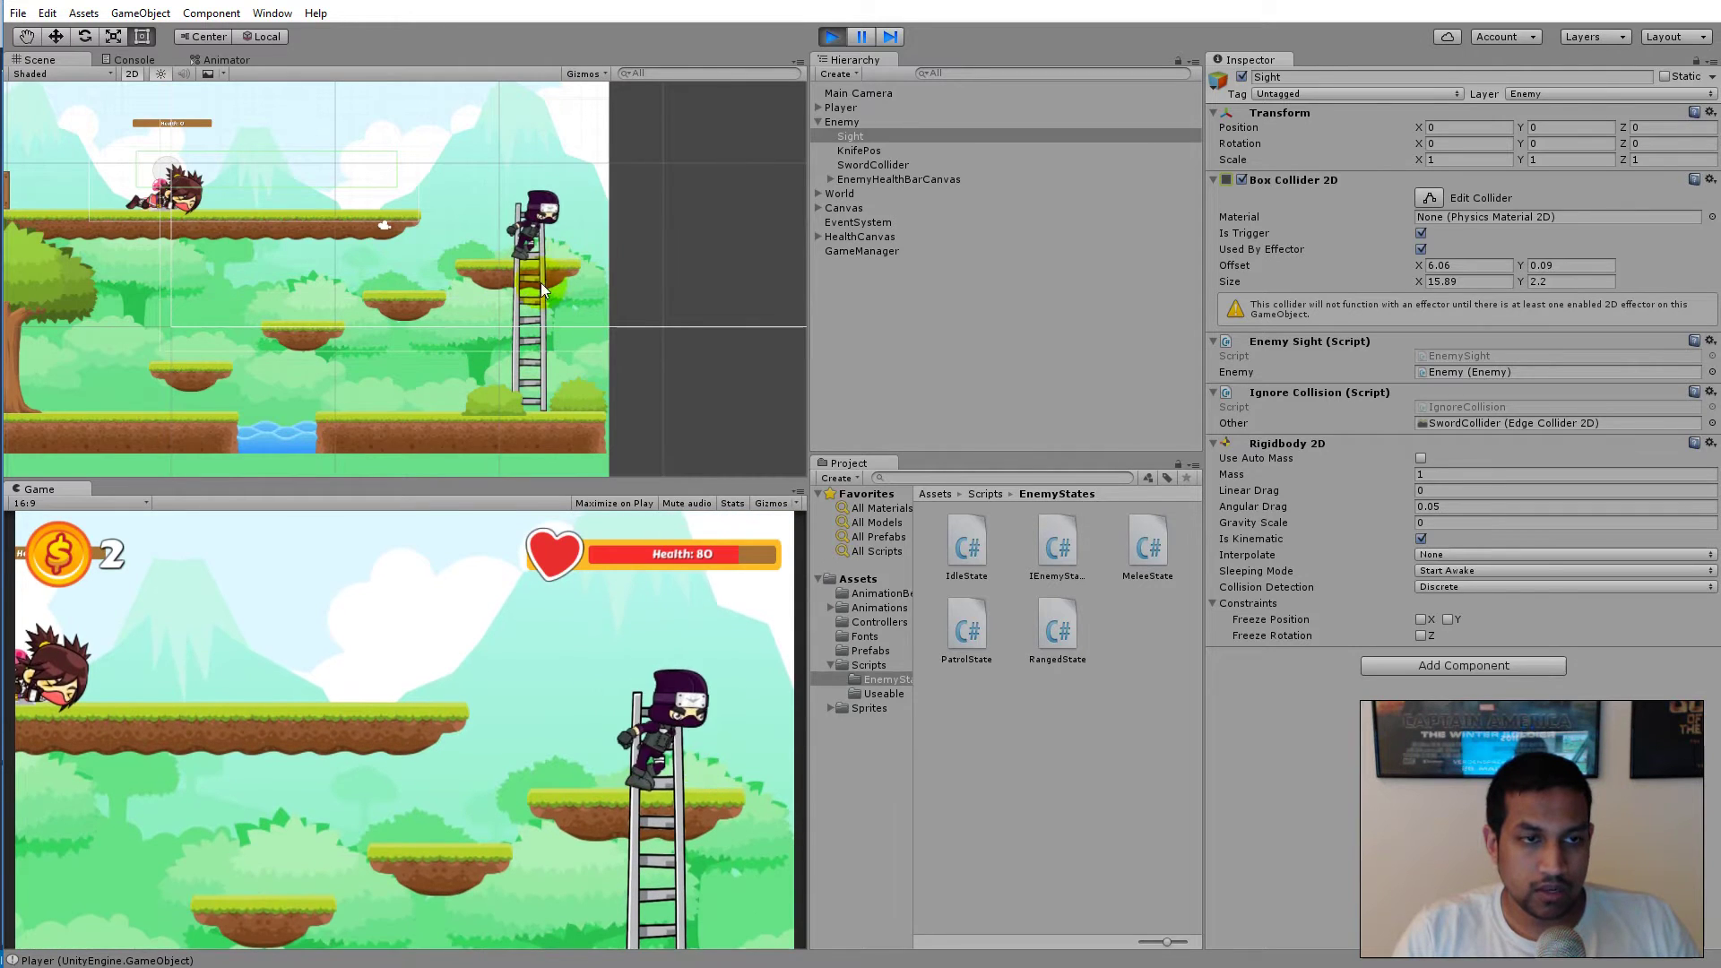
left_click(831, 38)
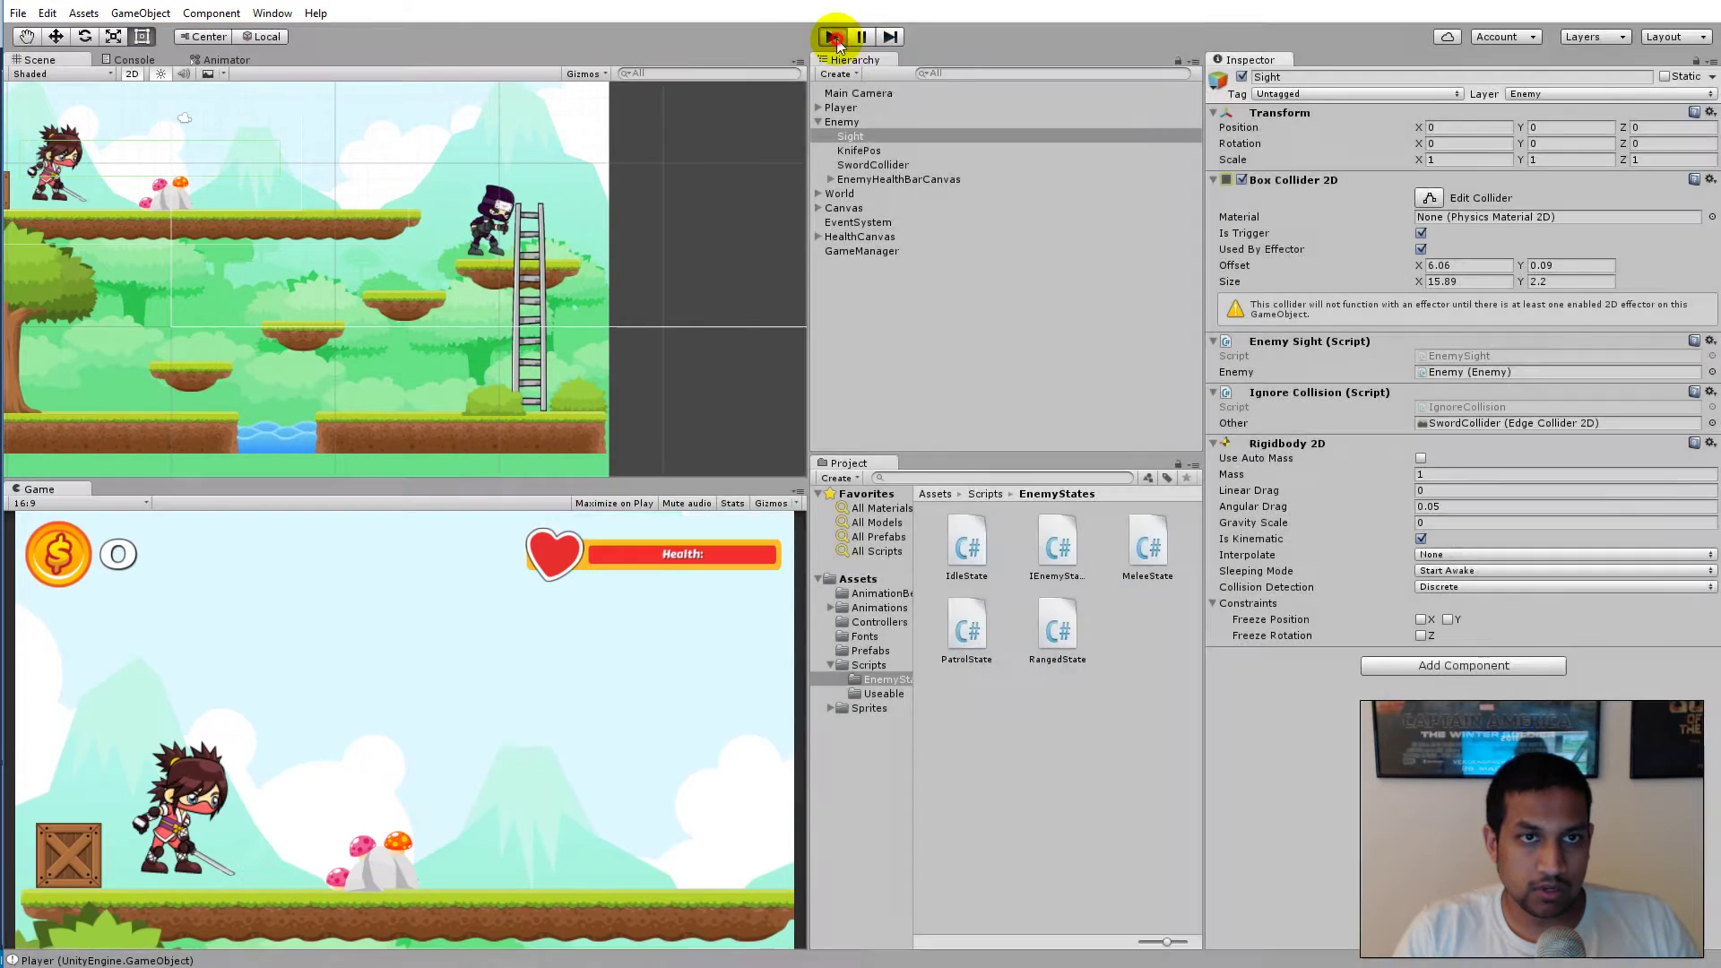
Step: Run a new play-test and examine the enemy's animation up close at the upper platform's edge with the player below it
left_click(832, 38)
key("Left")
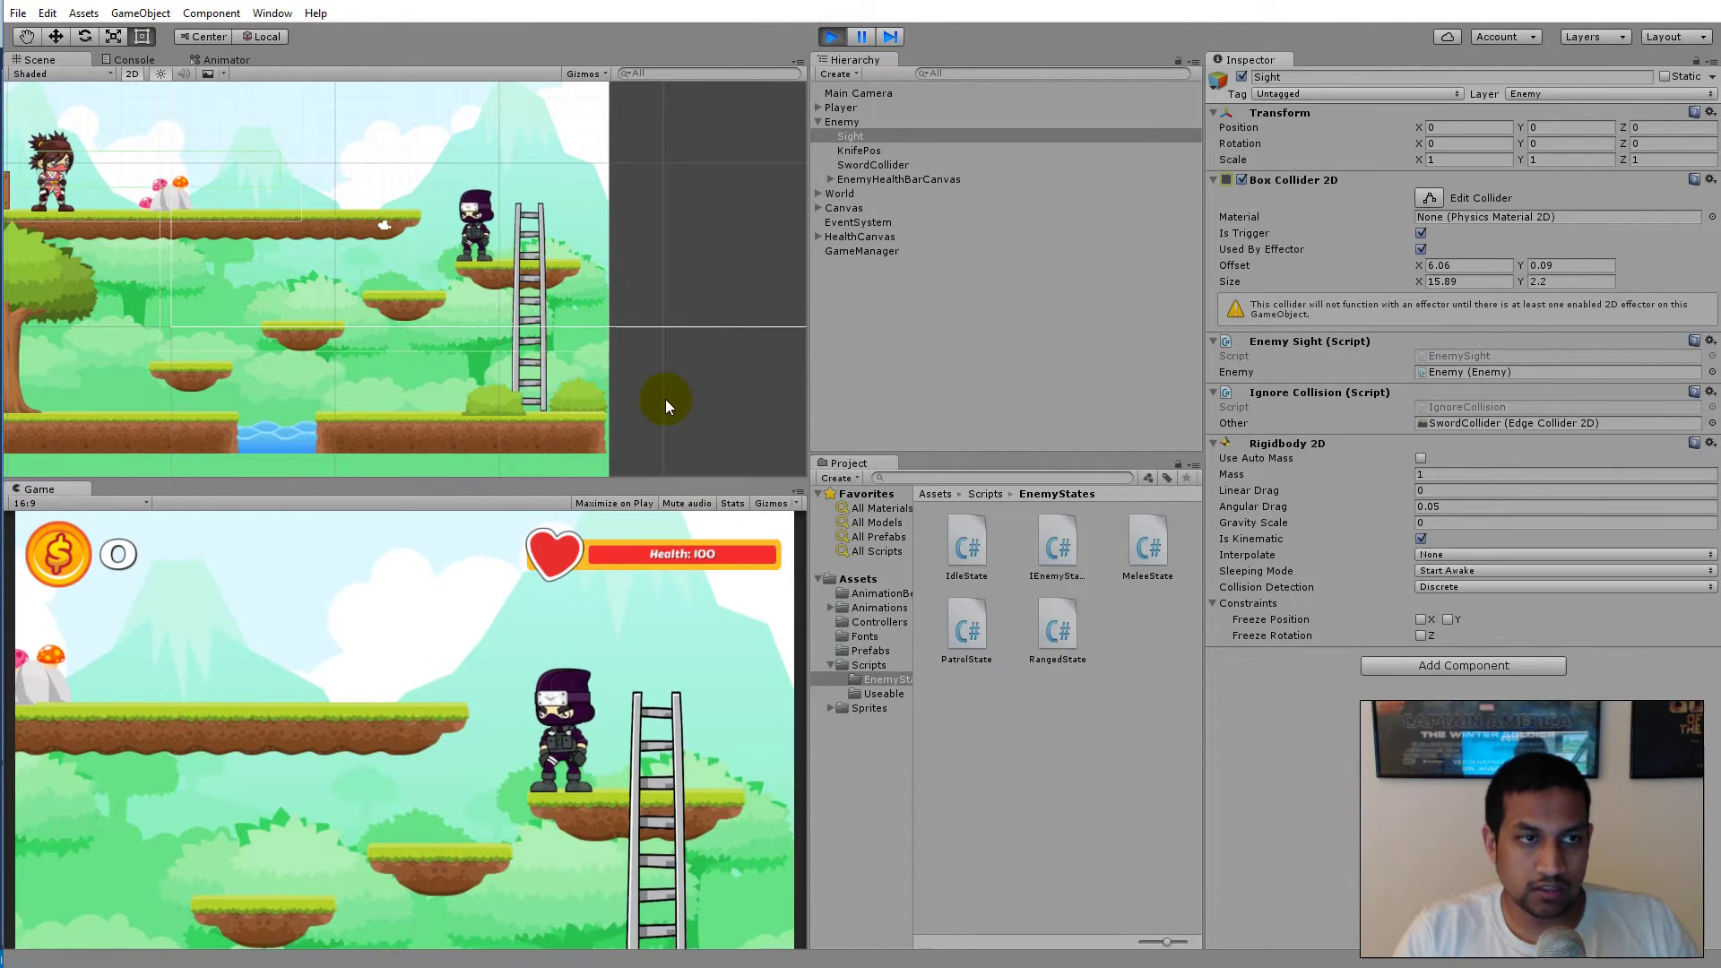
key("space")
key("v")
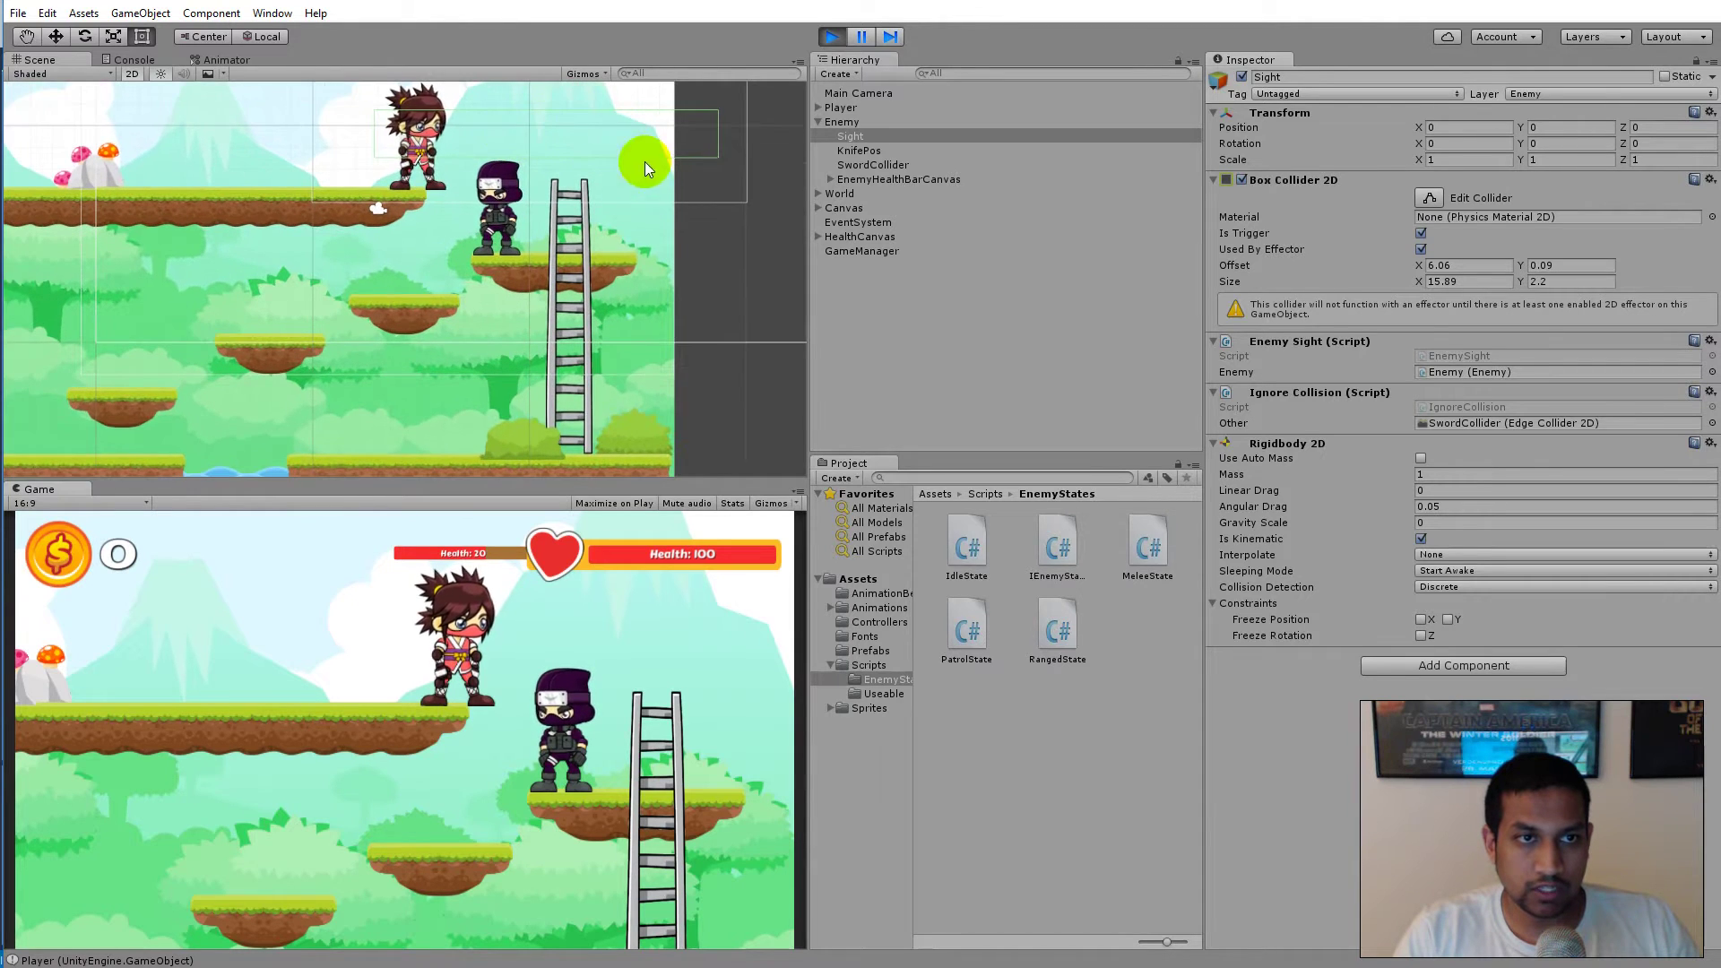
scroll(618, 296, "up", 4)
scroll(625, 272, "up", 3)
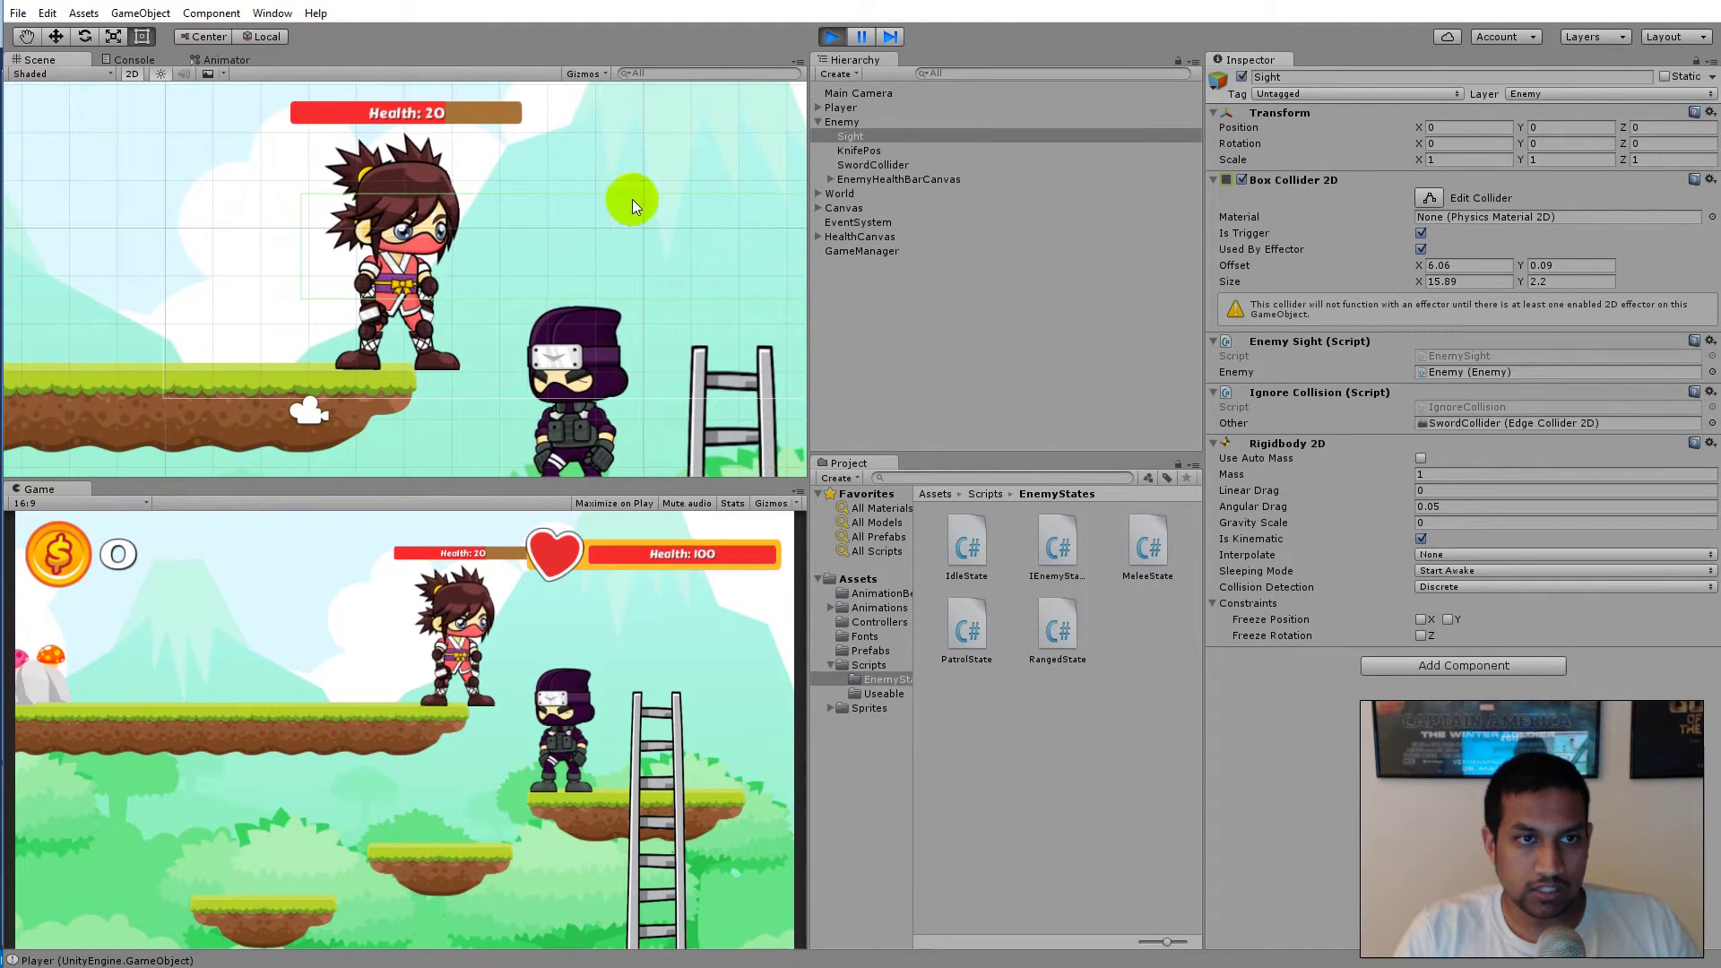
key("a")
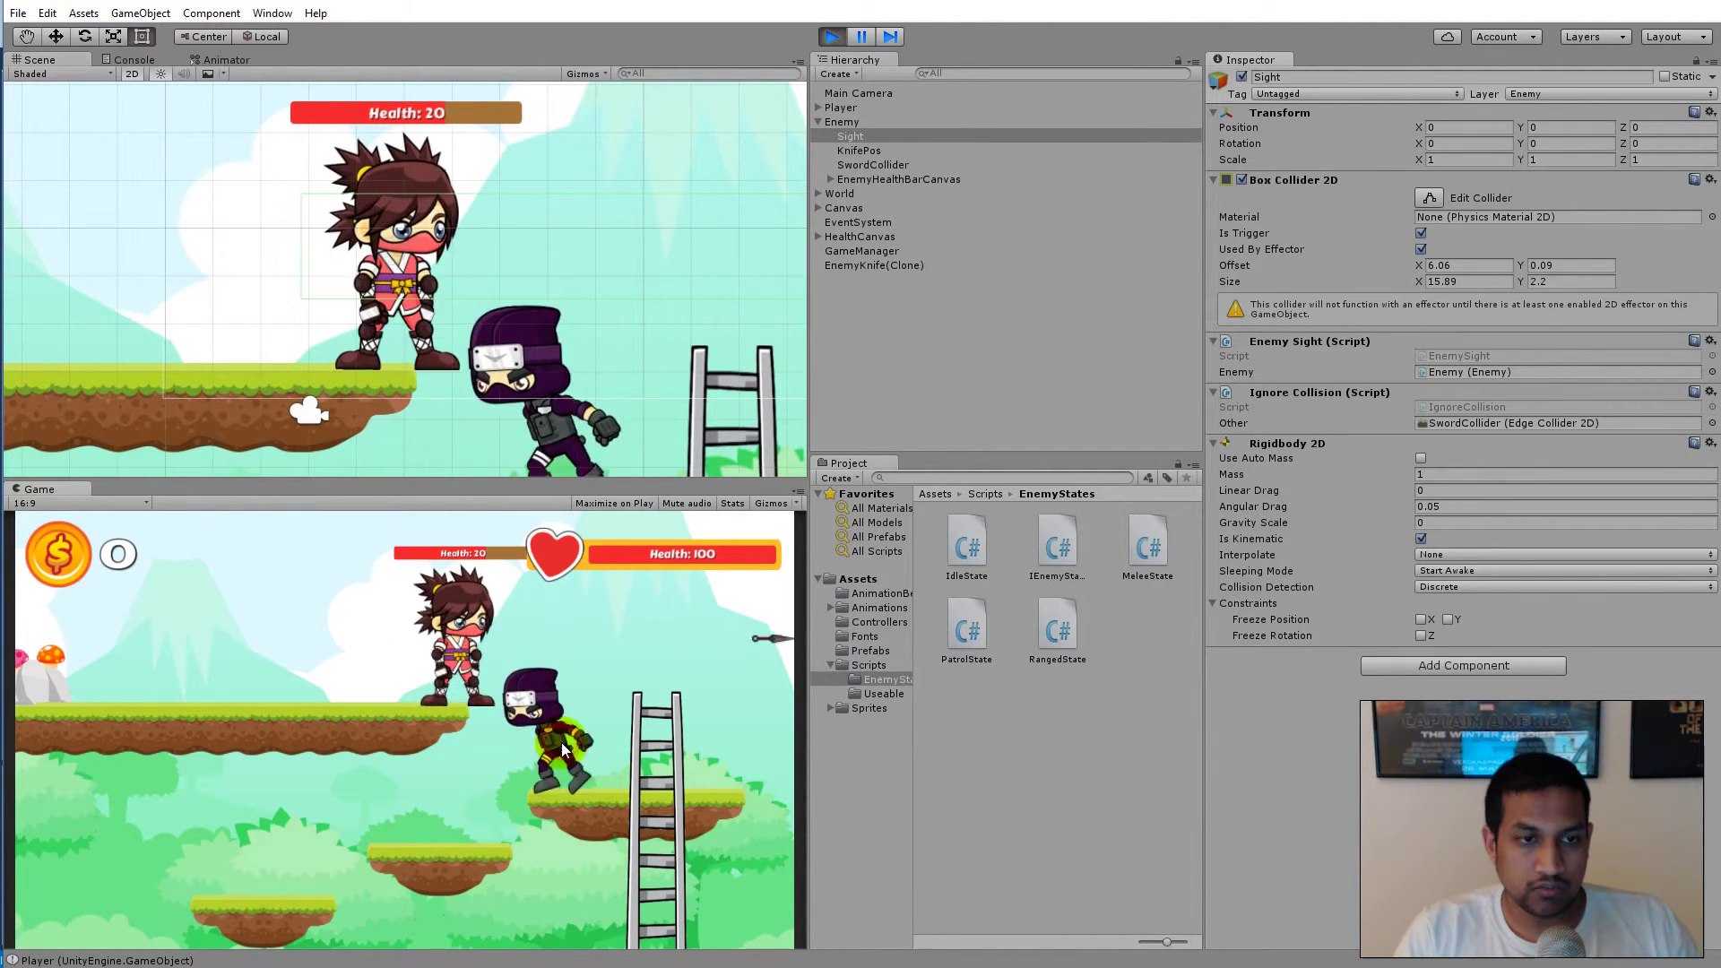
key("d")
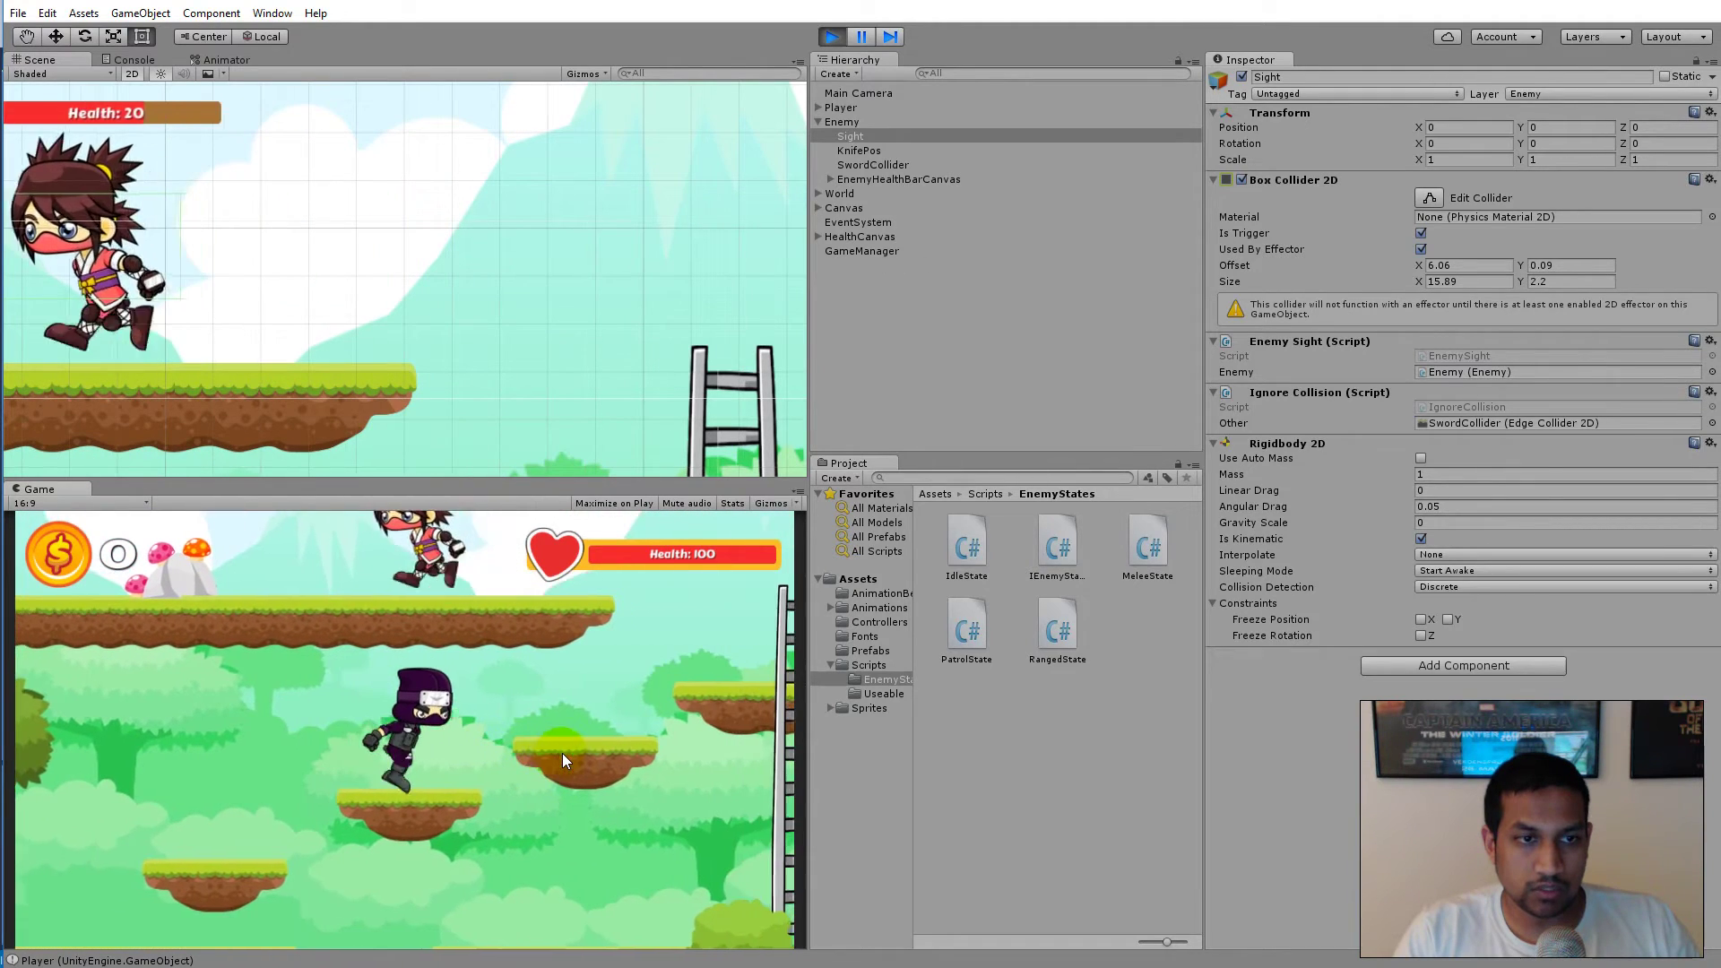
key("space")
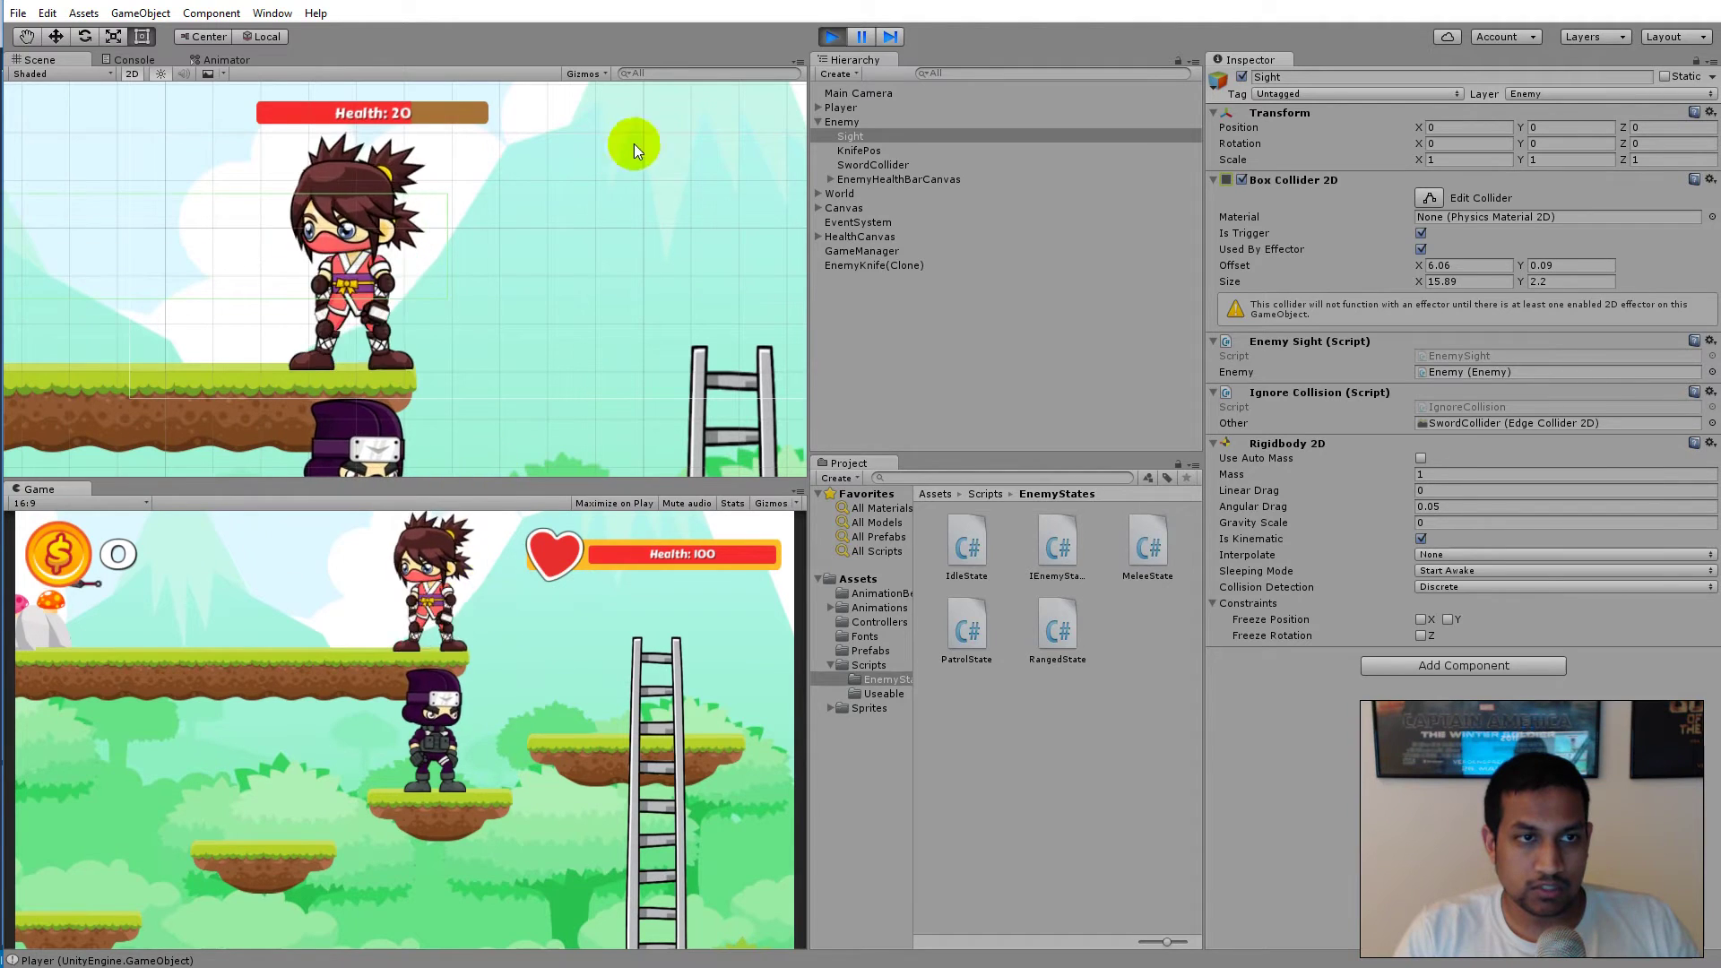
left_click(832, 37)
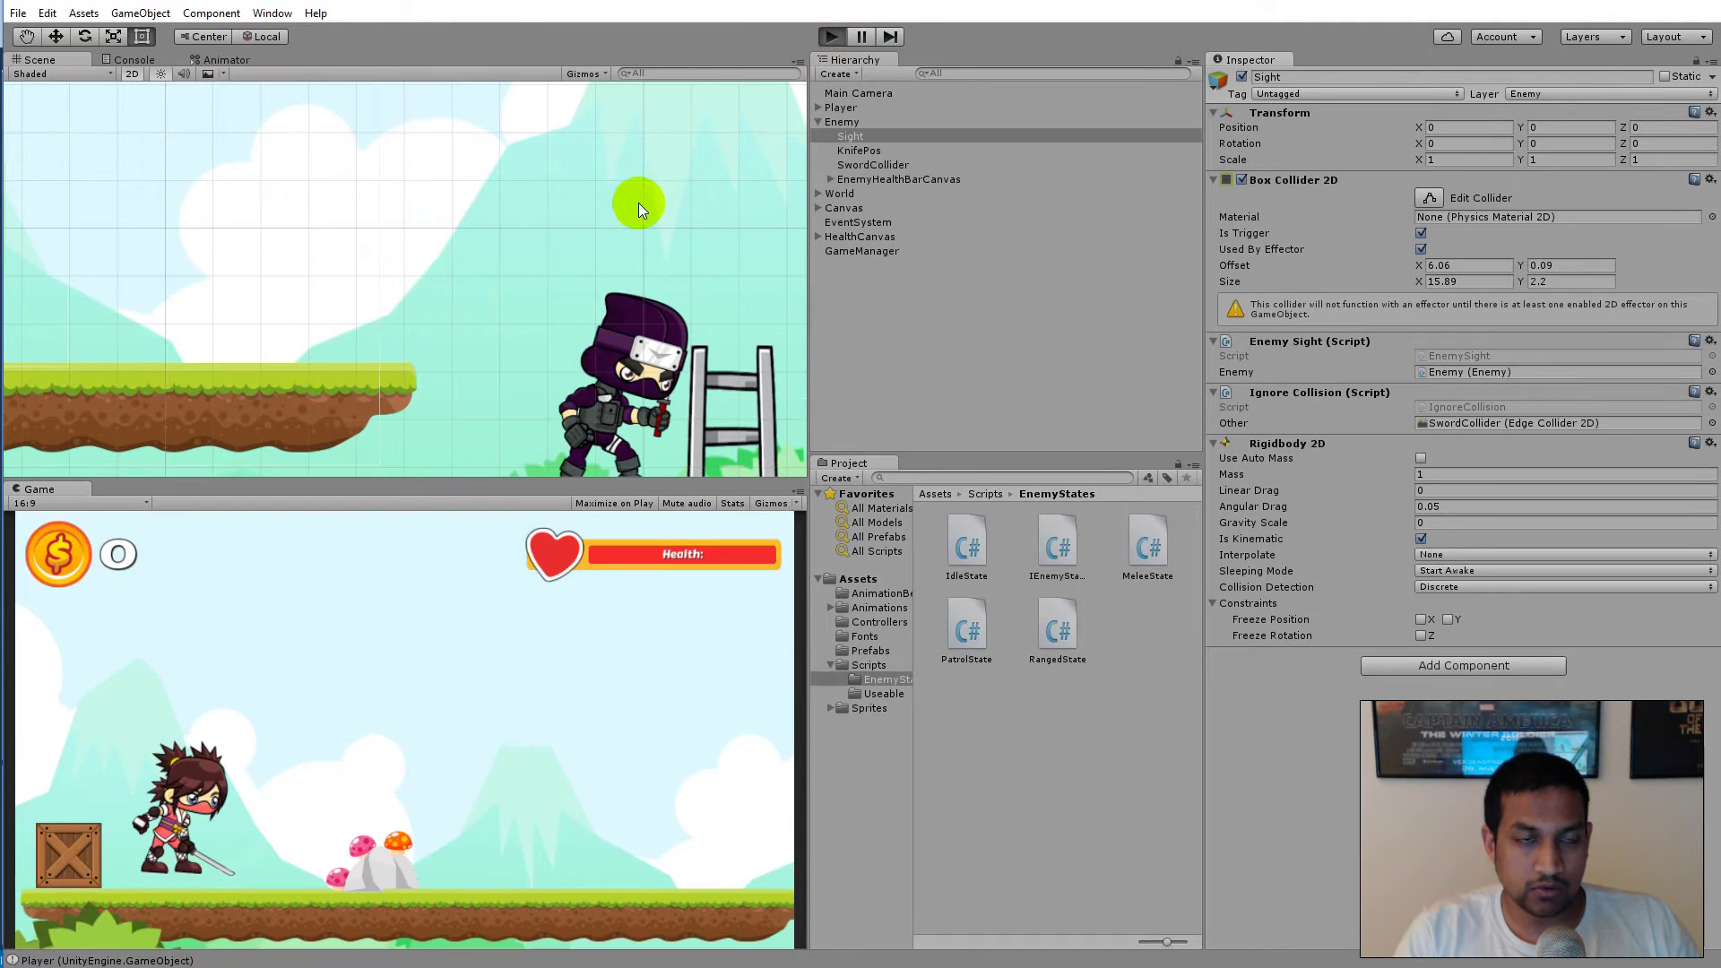
Step: Restart the play-test and attack the enemy with knives while watching its movement on the upper platform in the Scene view
key("ctrl+p")
scroll(534, 331, "down", 3)
scroll(304, 299, "down", 5)
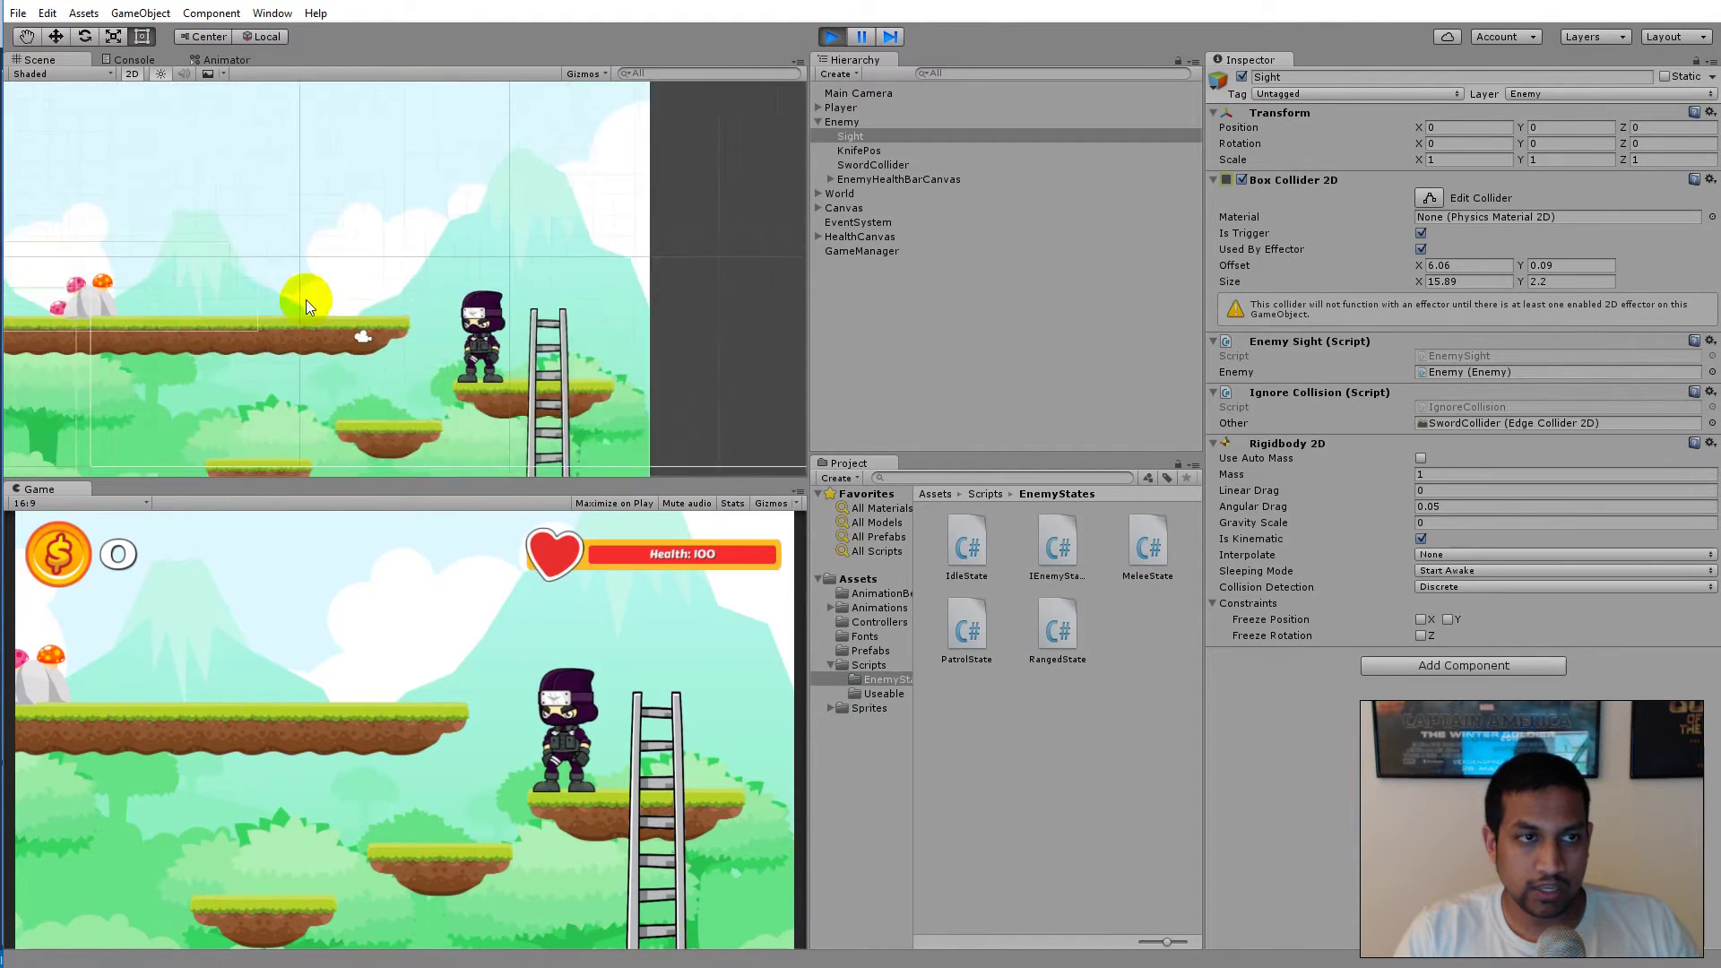
scroll(308, 313, "up", 1)
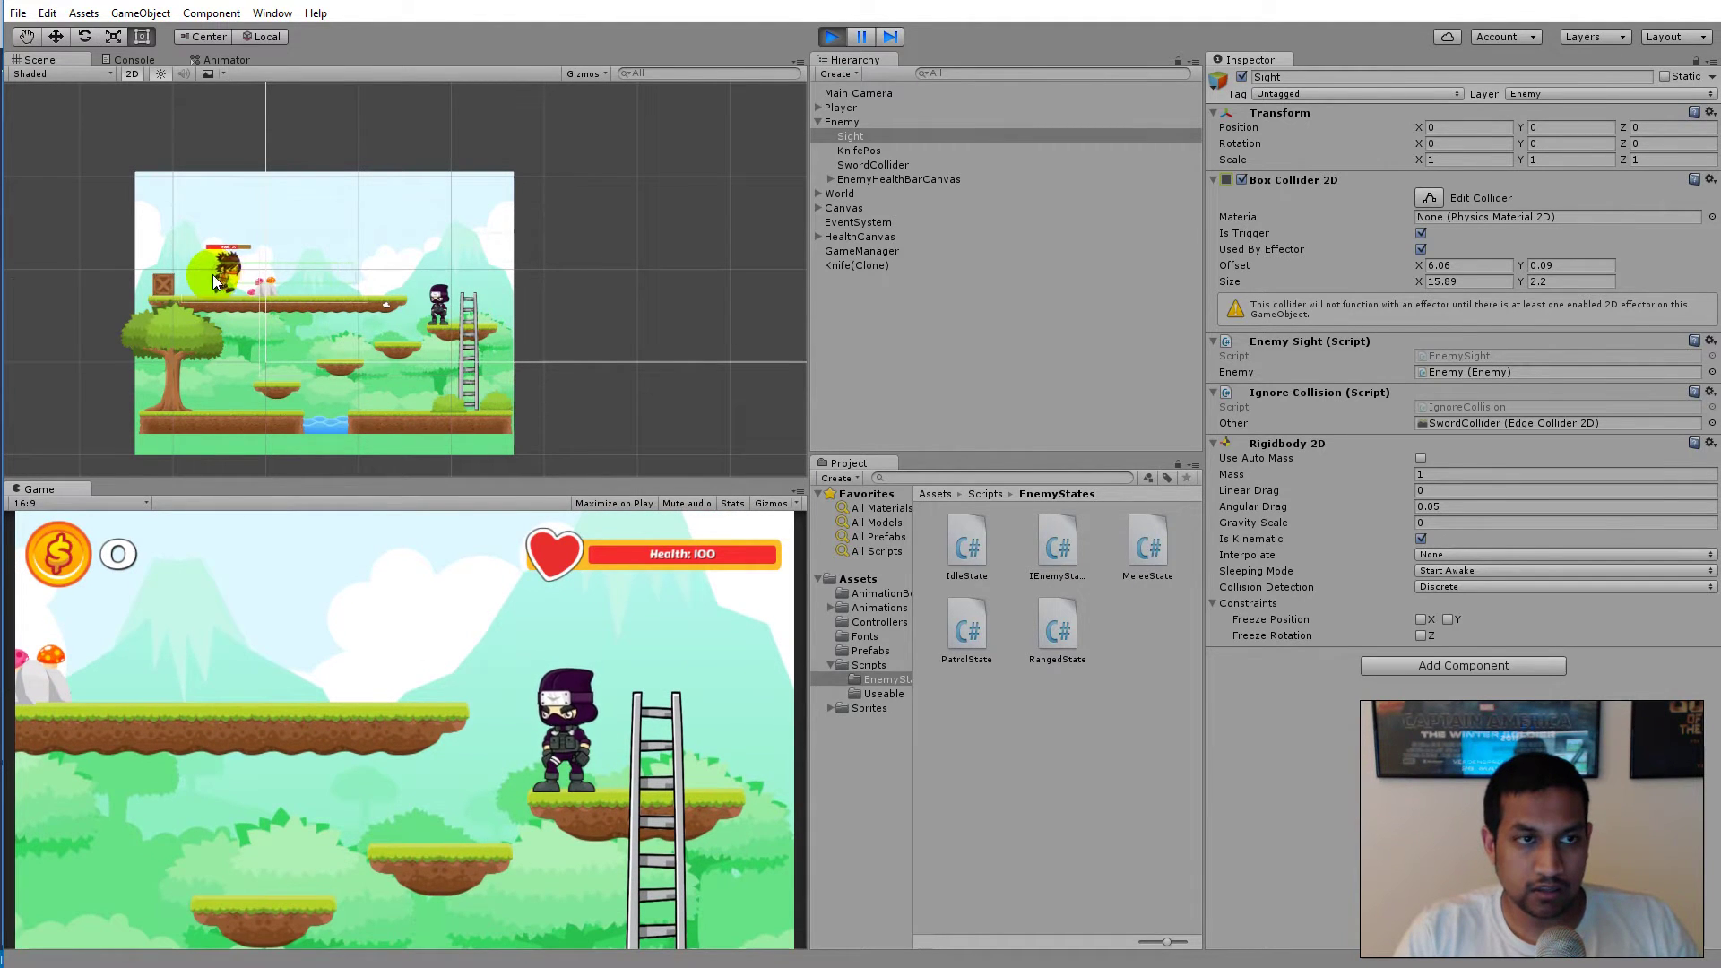
scroll(405, 299, "up", 5)
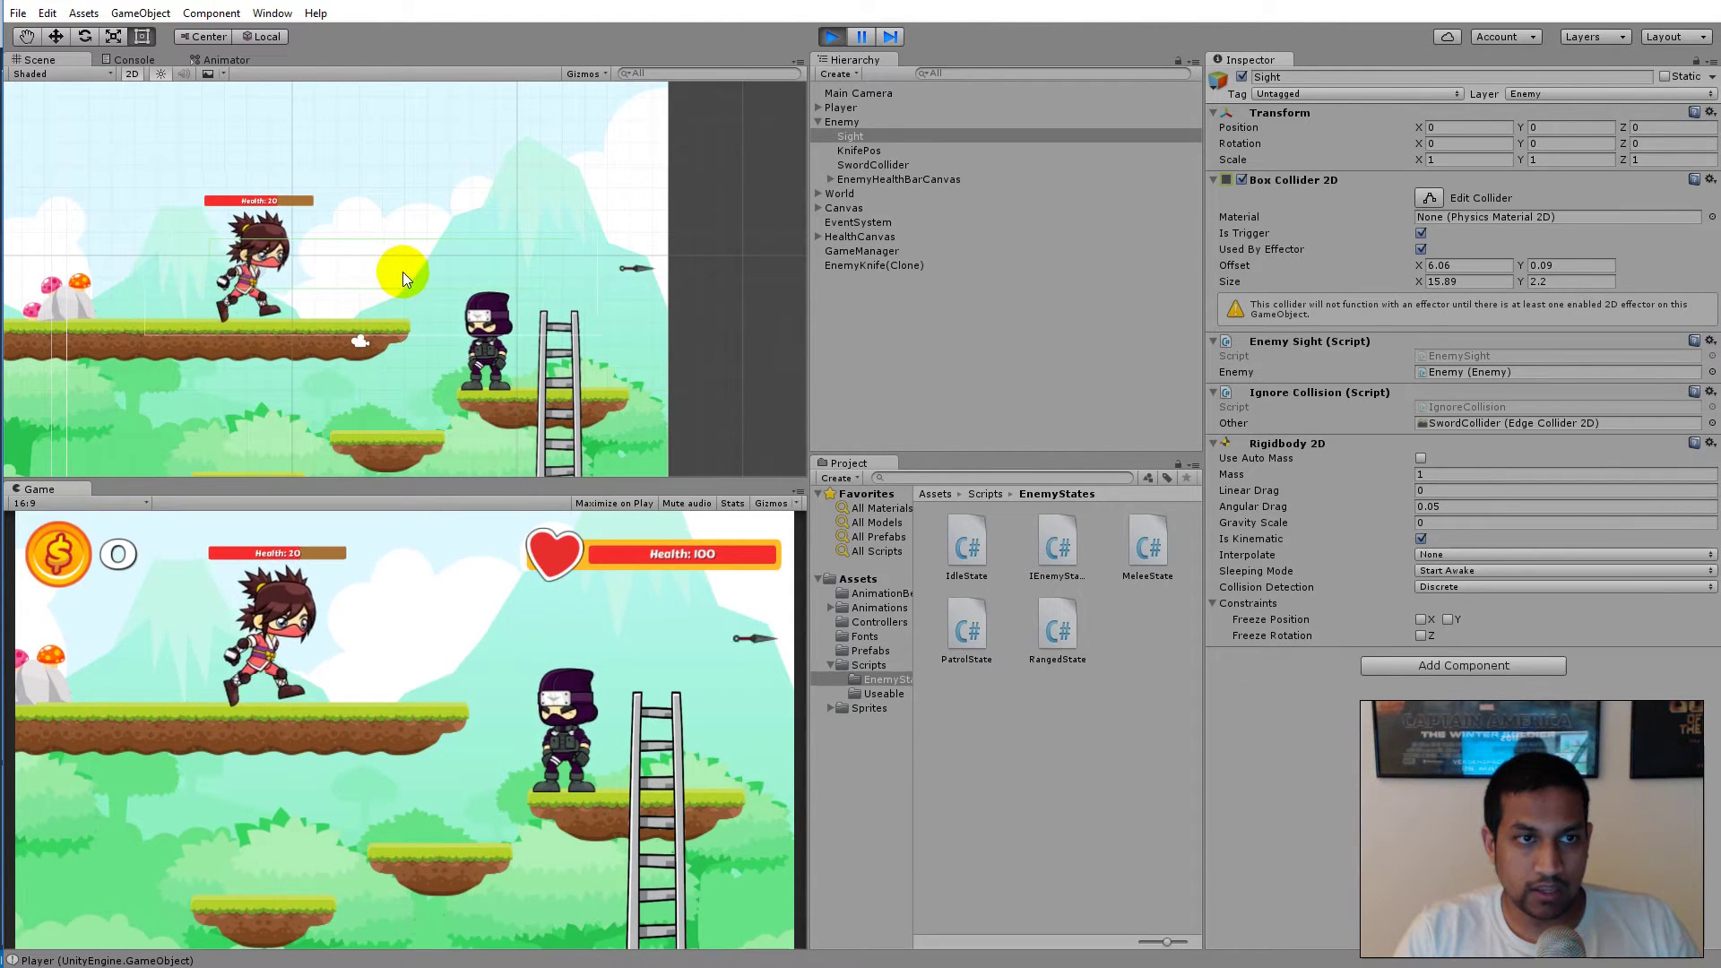
key("space")
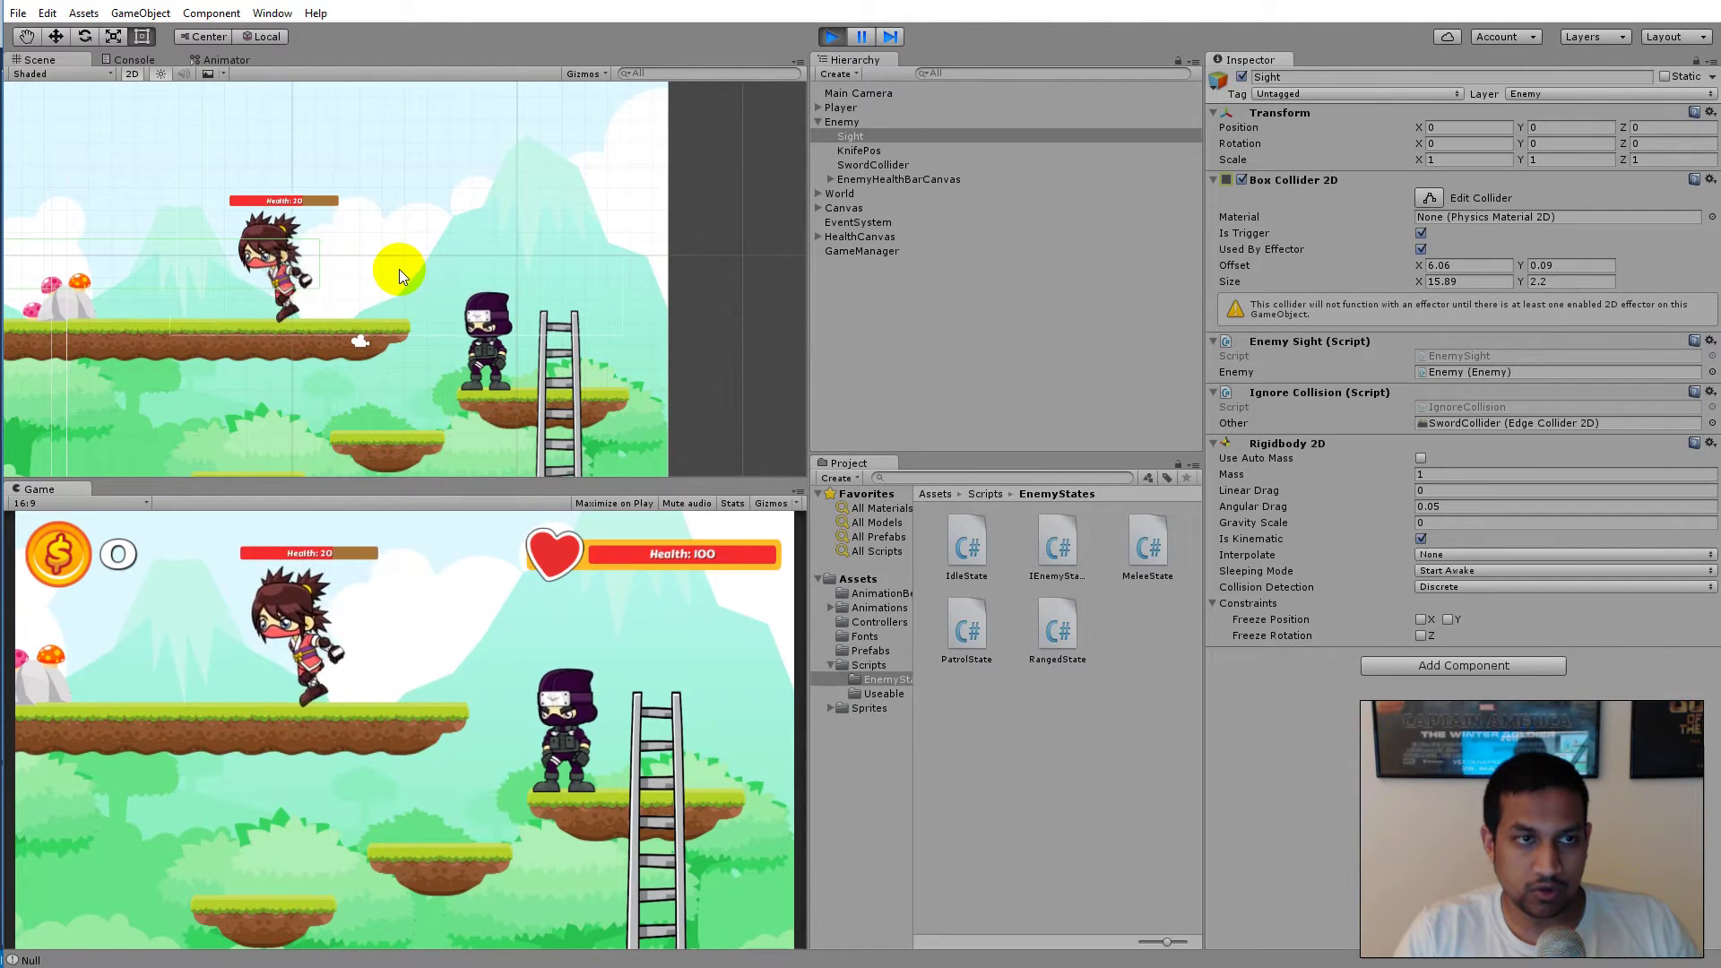
key("v")
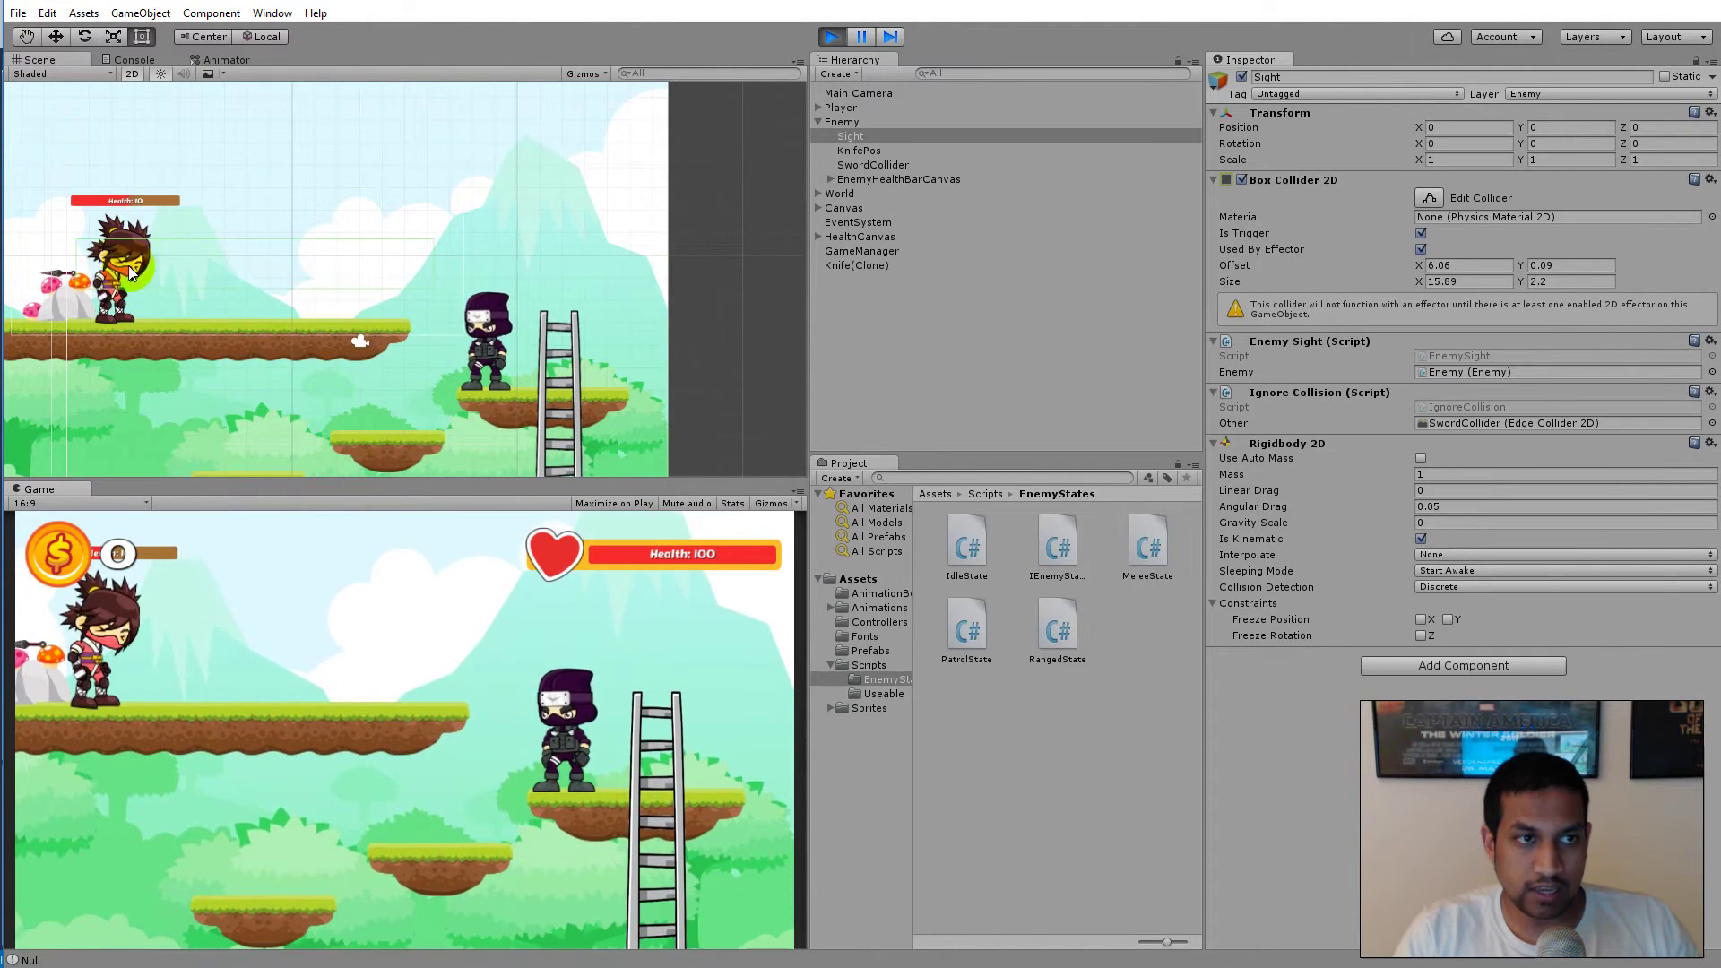
Step: Move the player below the upper platform to check how the enemy behaves at its edge, and end the play-test
key("Right")
key("Right")
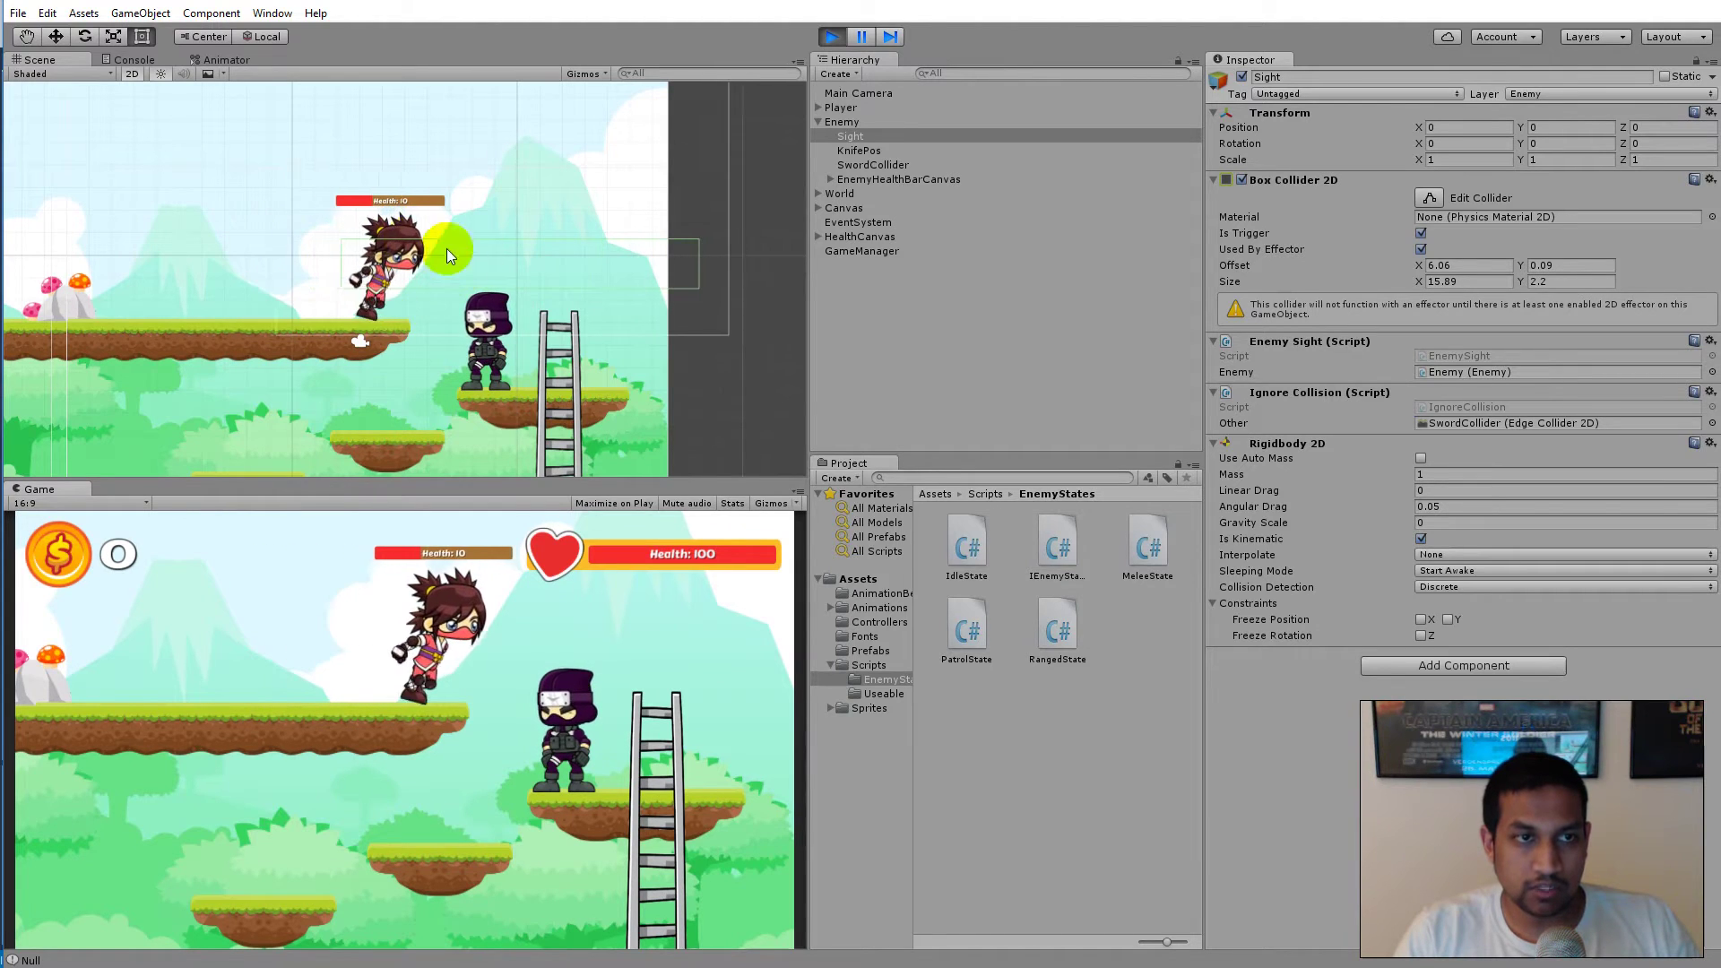
key("Left")
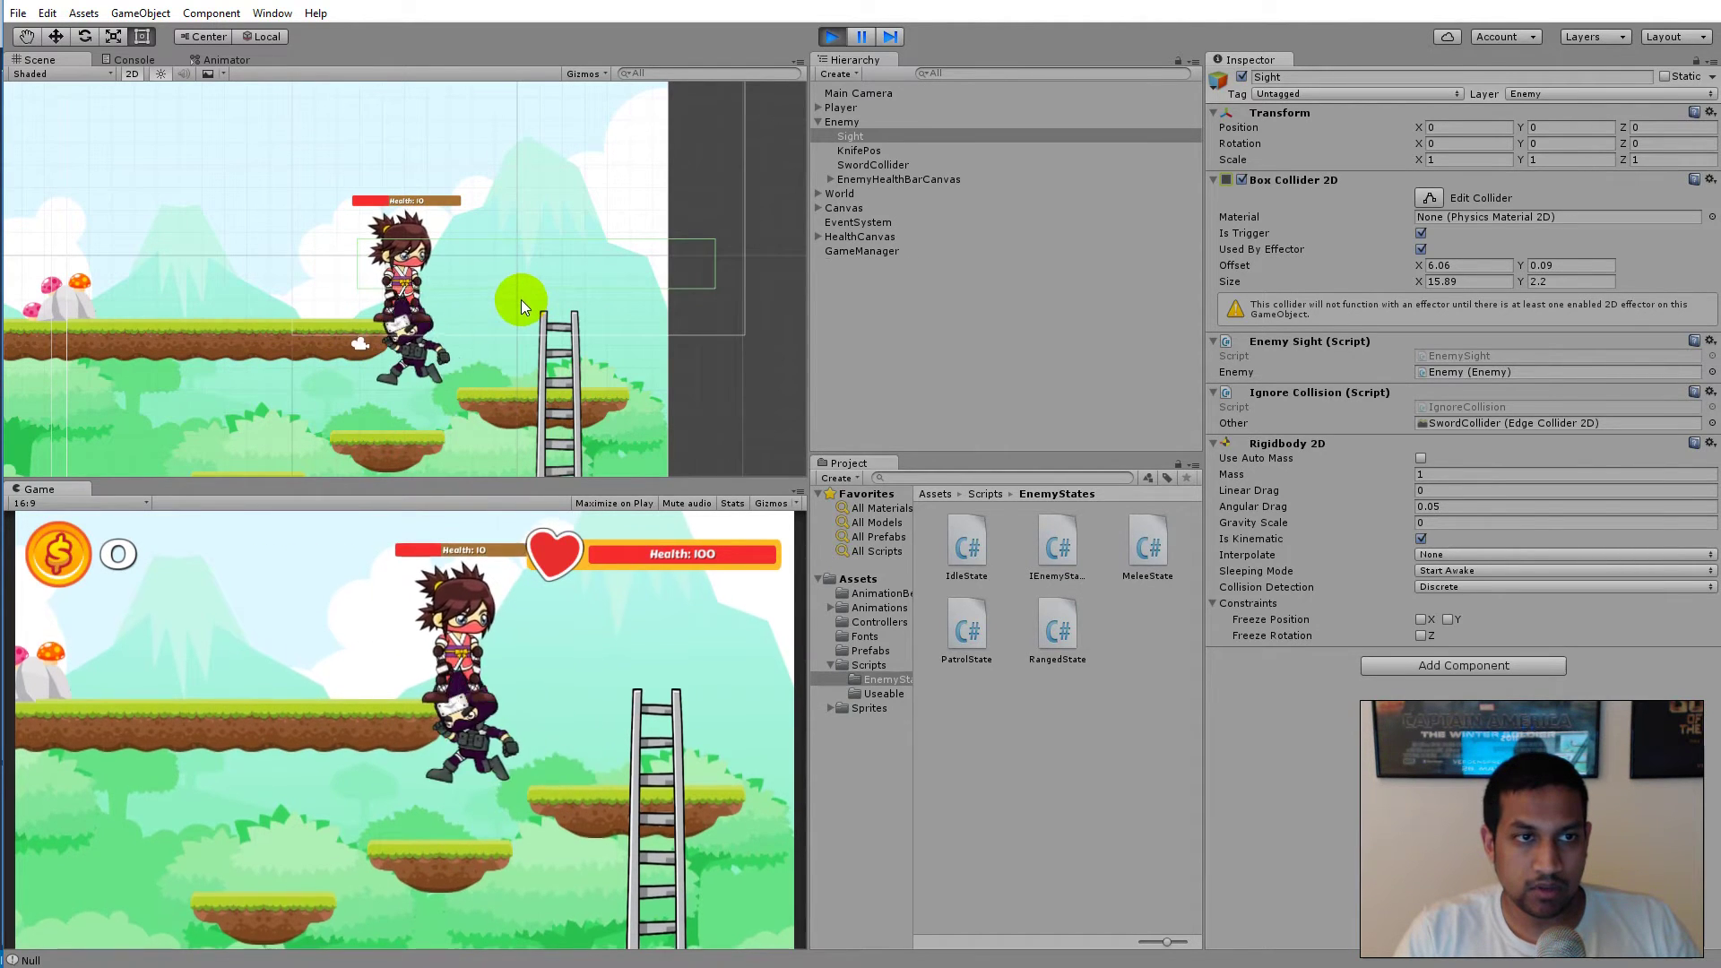
key("Right")
key("Right")
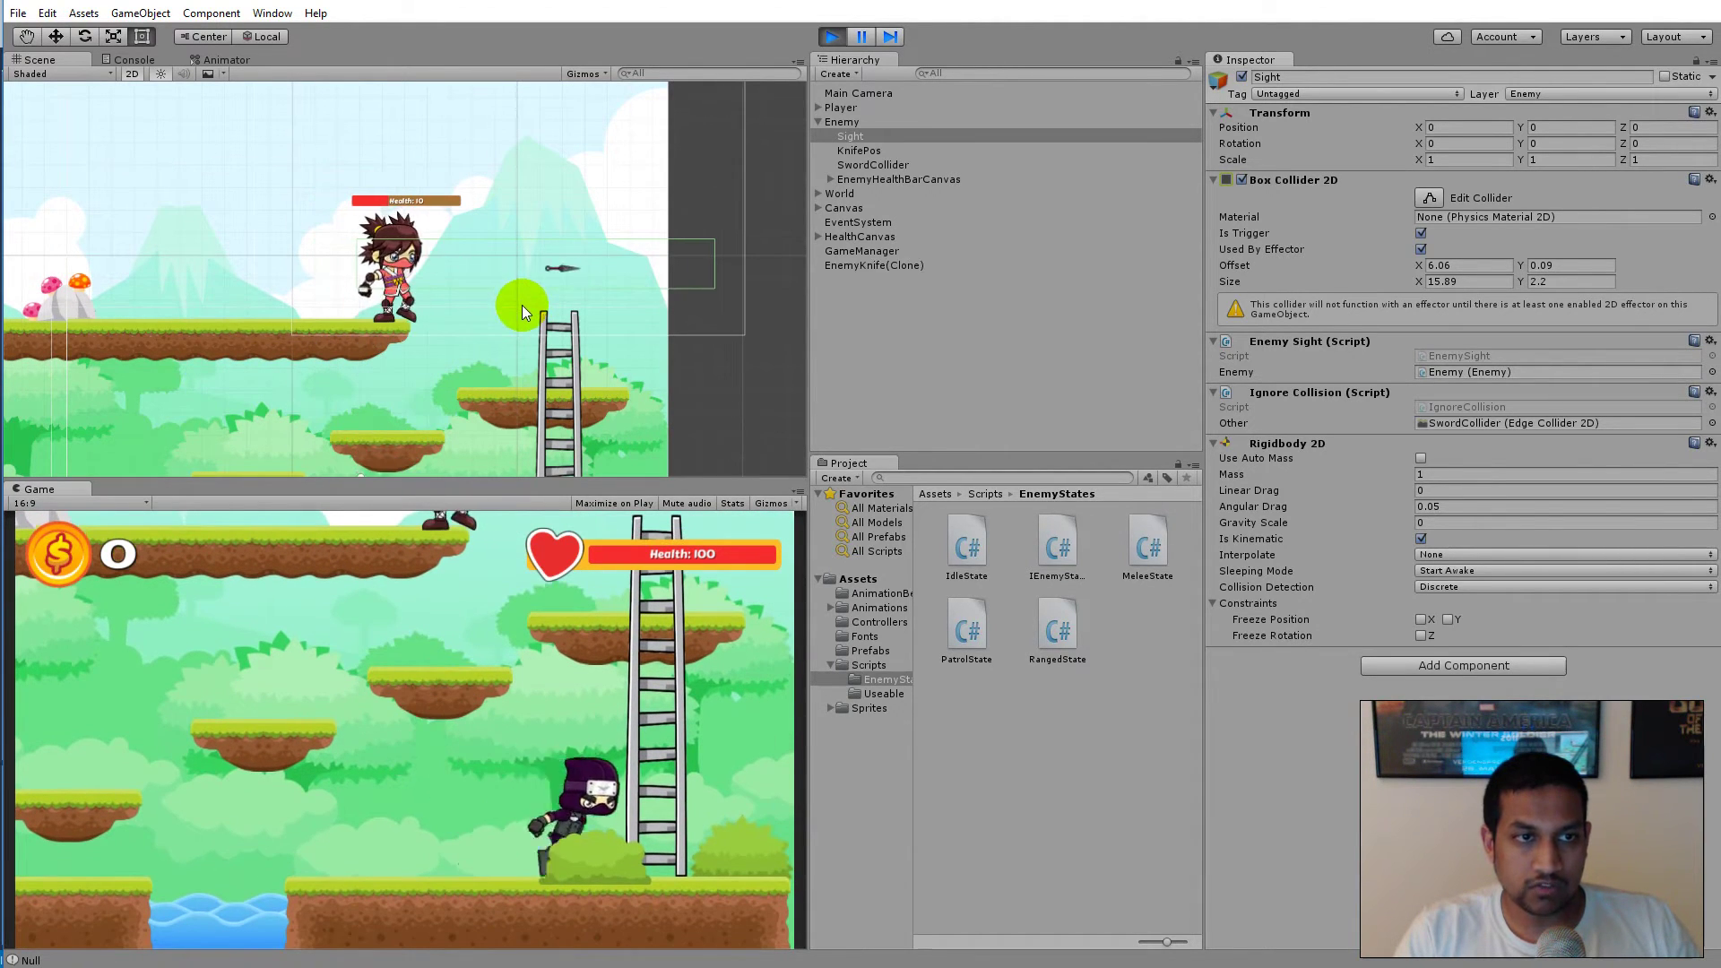
key("Left")
key("Right")
key("Left")
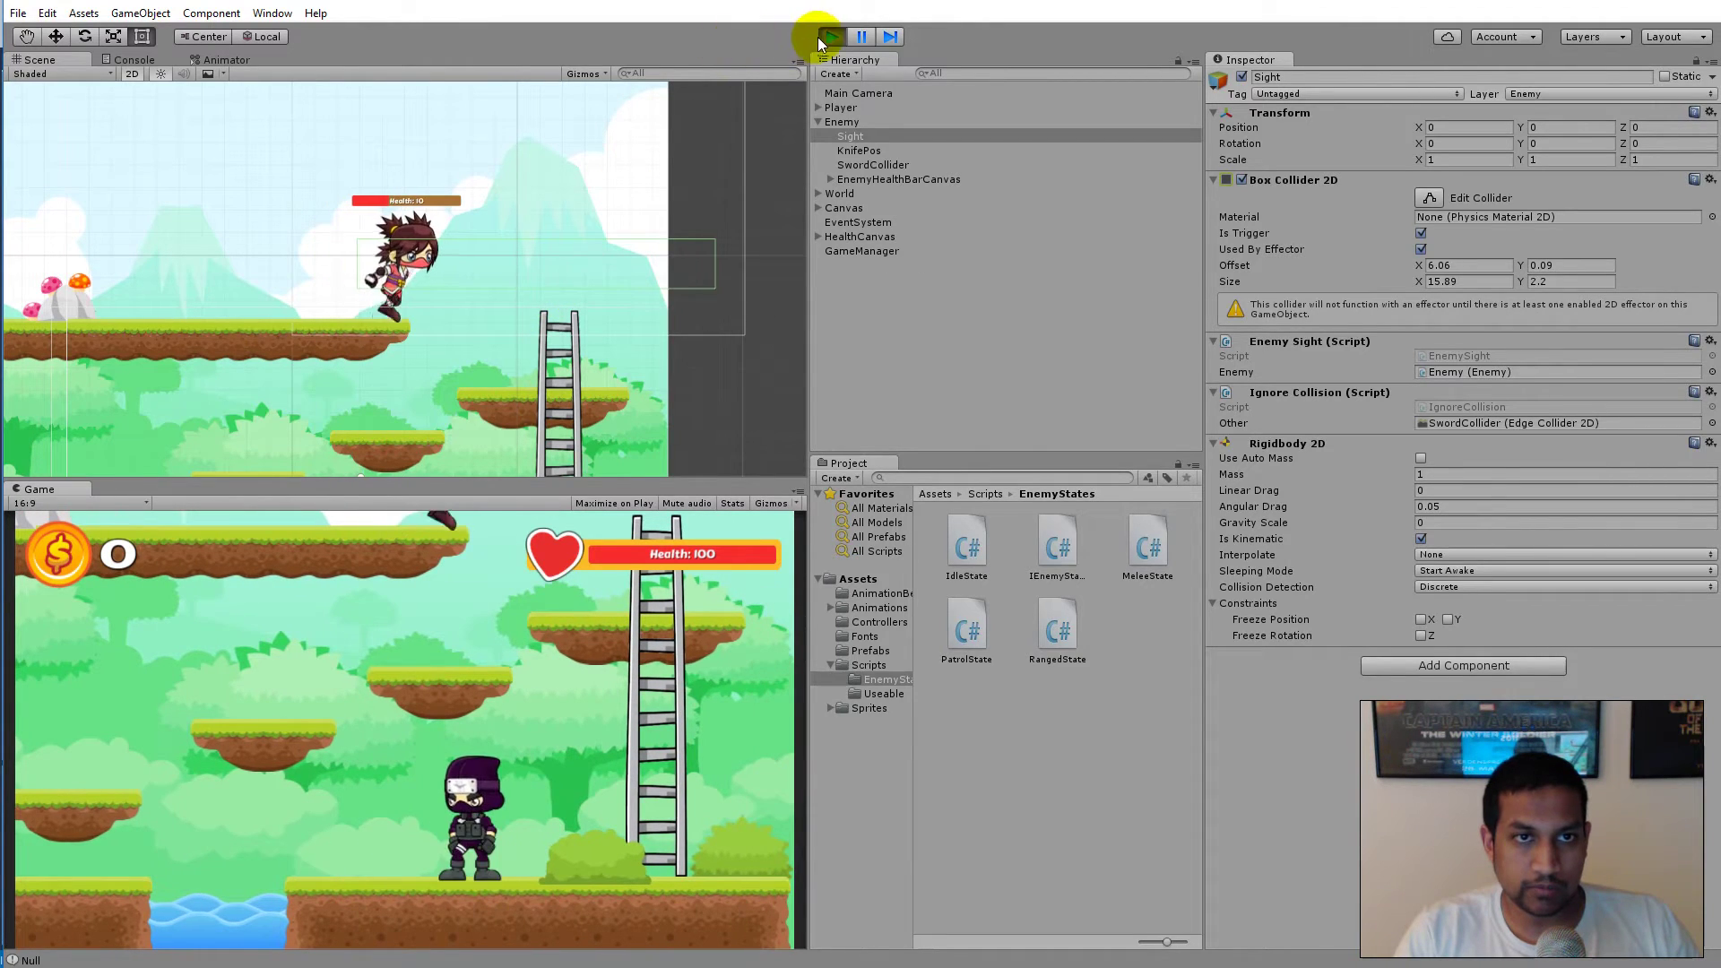
left_click(820, 35)
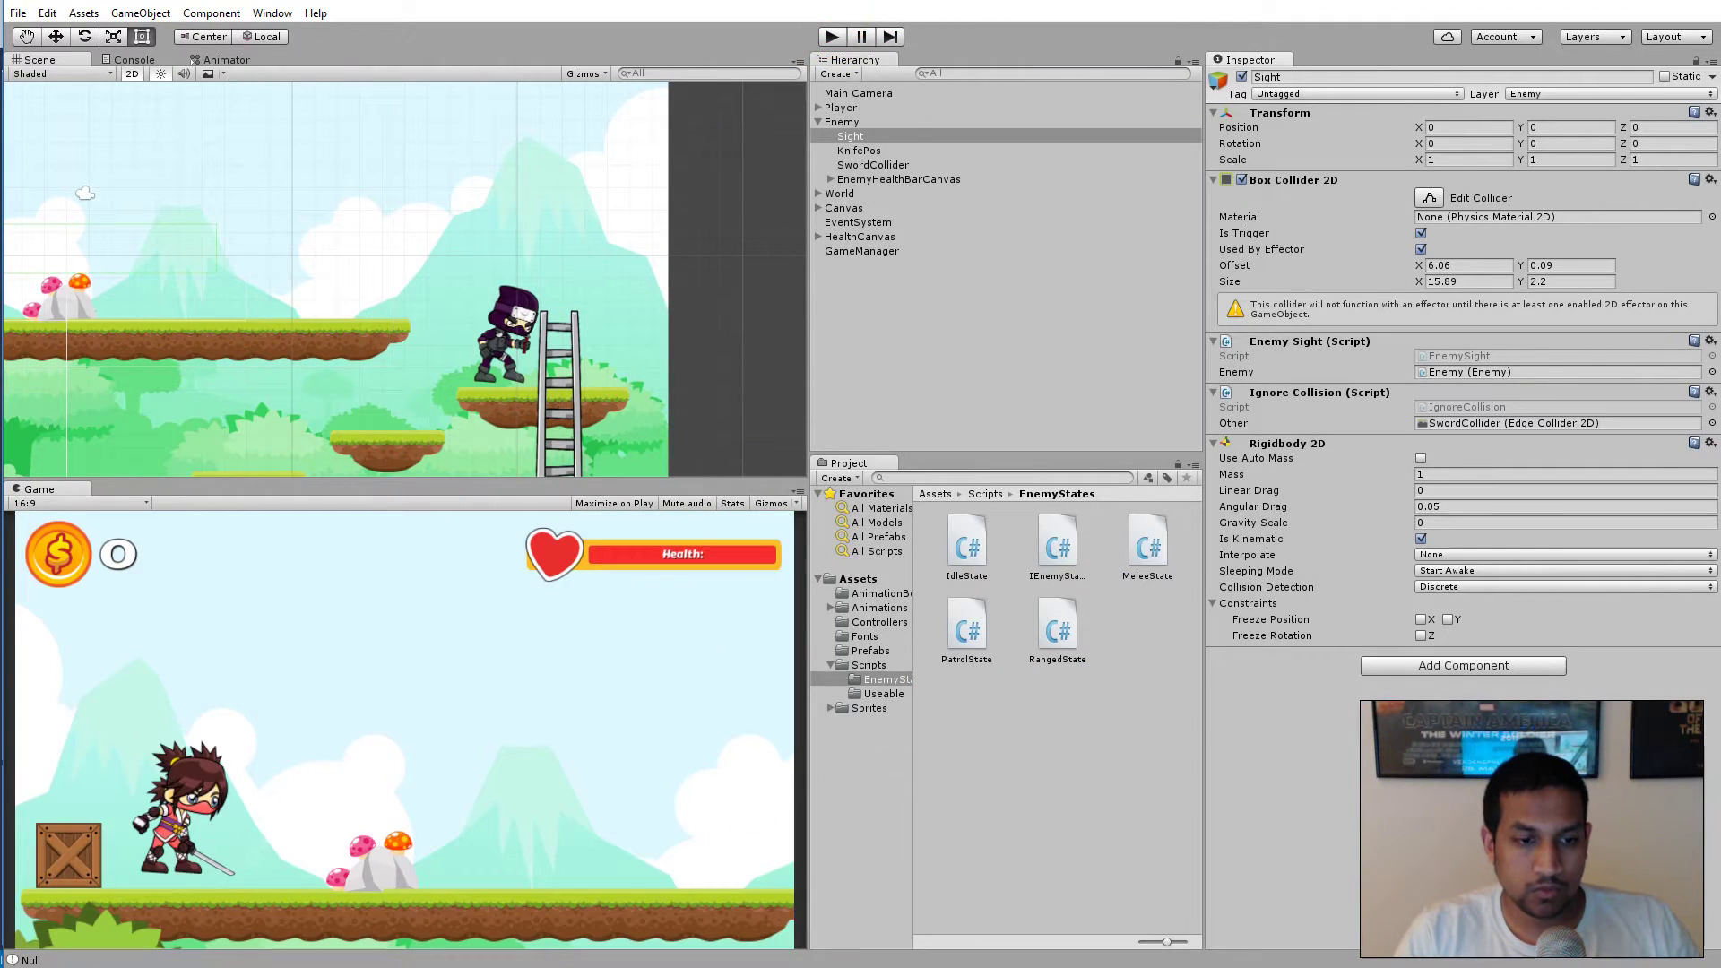
Step: Switch to Visual Studio and examine the edge check and PatrolState branch in the Move() method of Enemy.cs
key("alt+Tab")
scroll(744, 585, "up", 15)
scroll(780, 603, "down", 7)
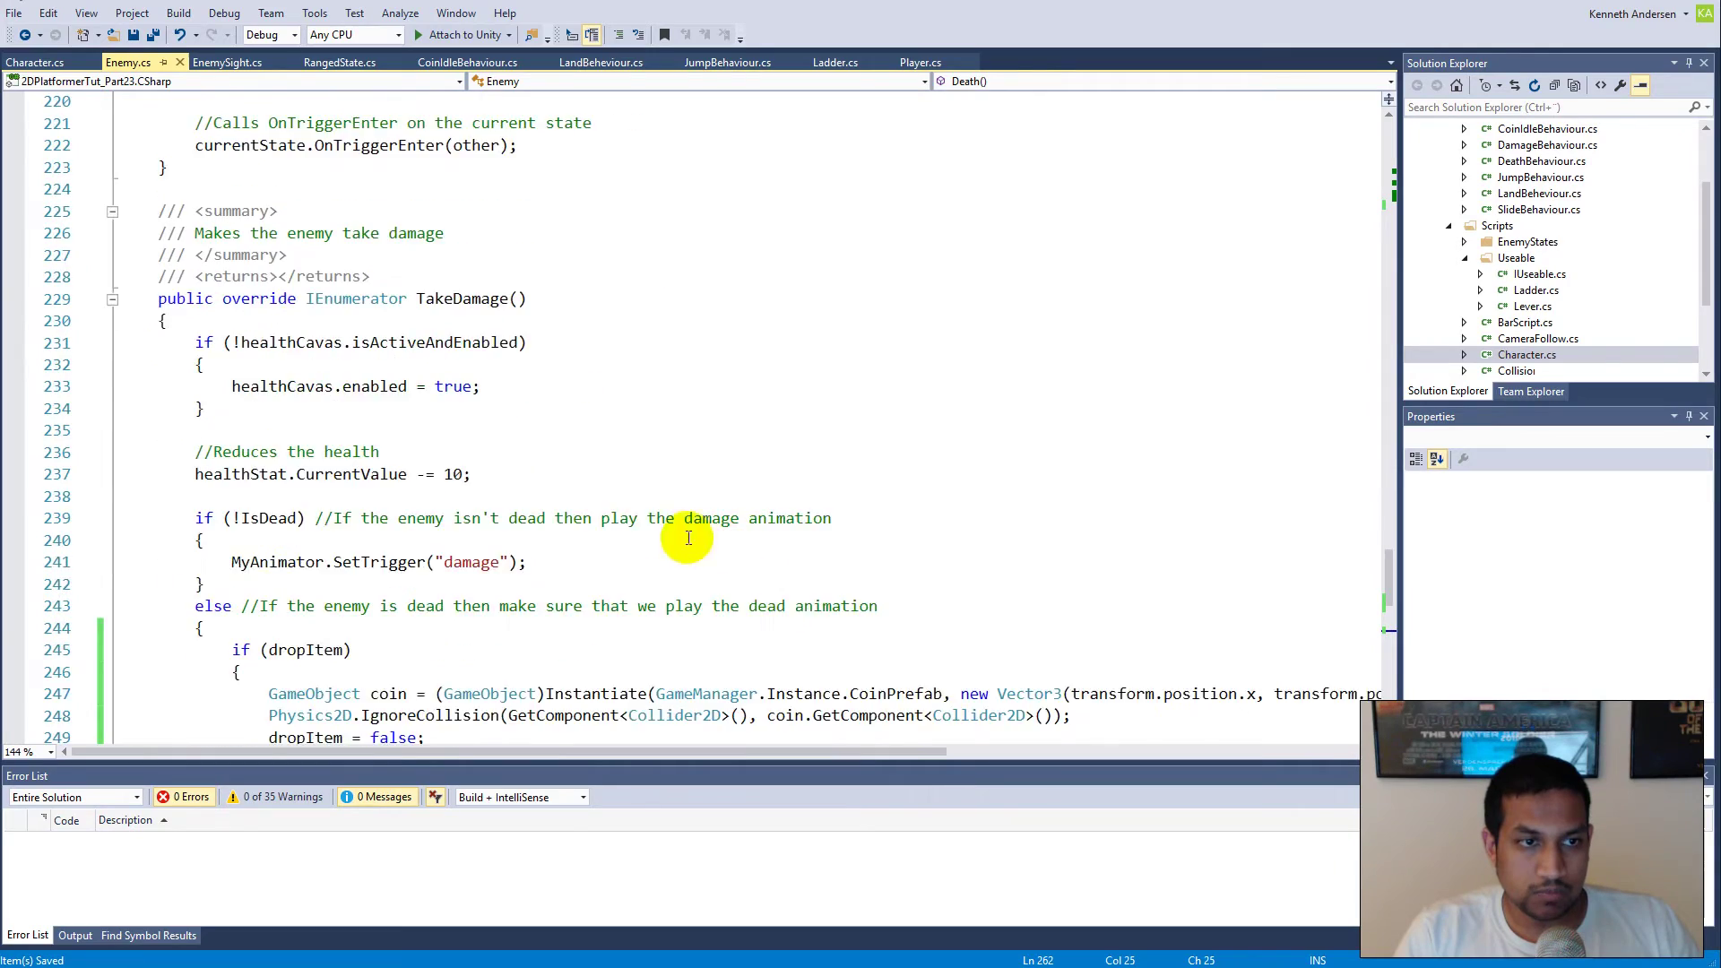
scroll(688, 538, "down", 3)
scroll(385, 502, "up", 14)
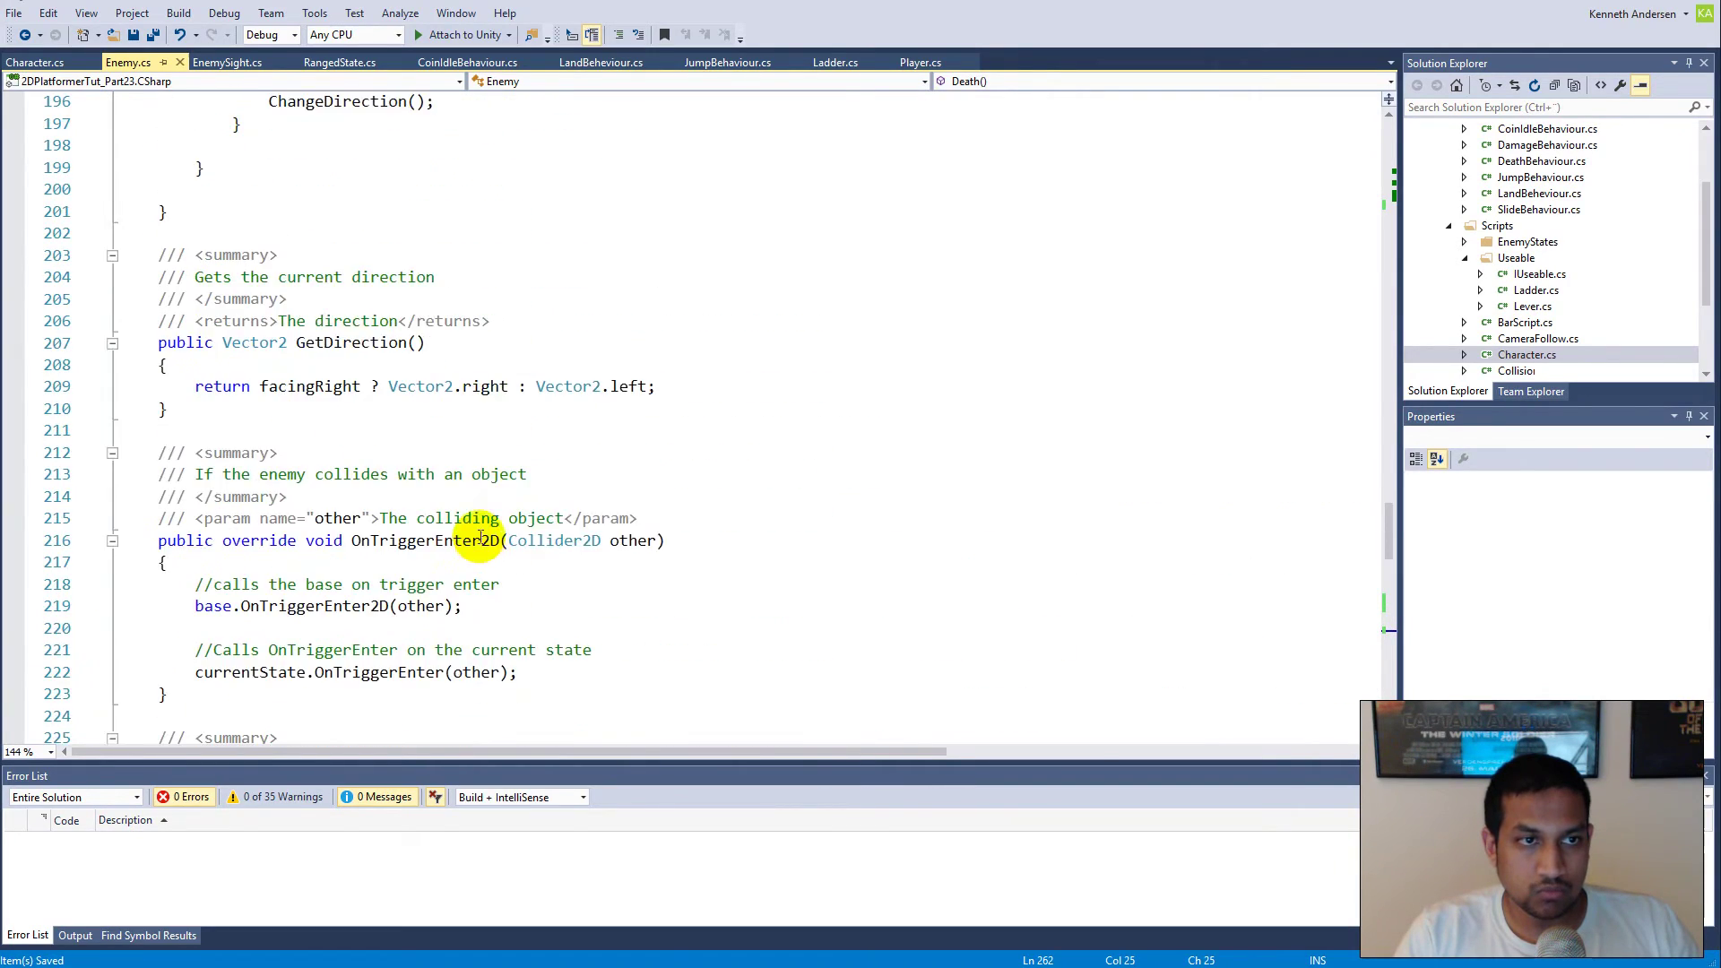
scroll(492, 557, "down", 2)
scroll(453, 549, "up", 7)
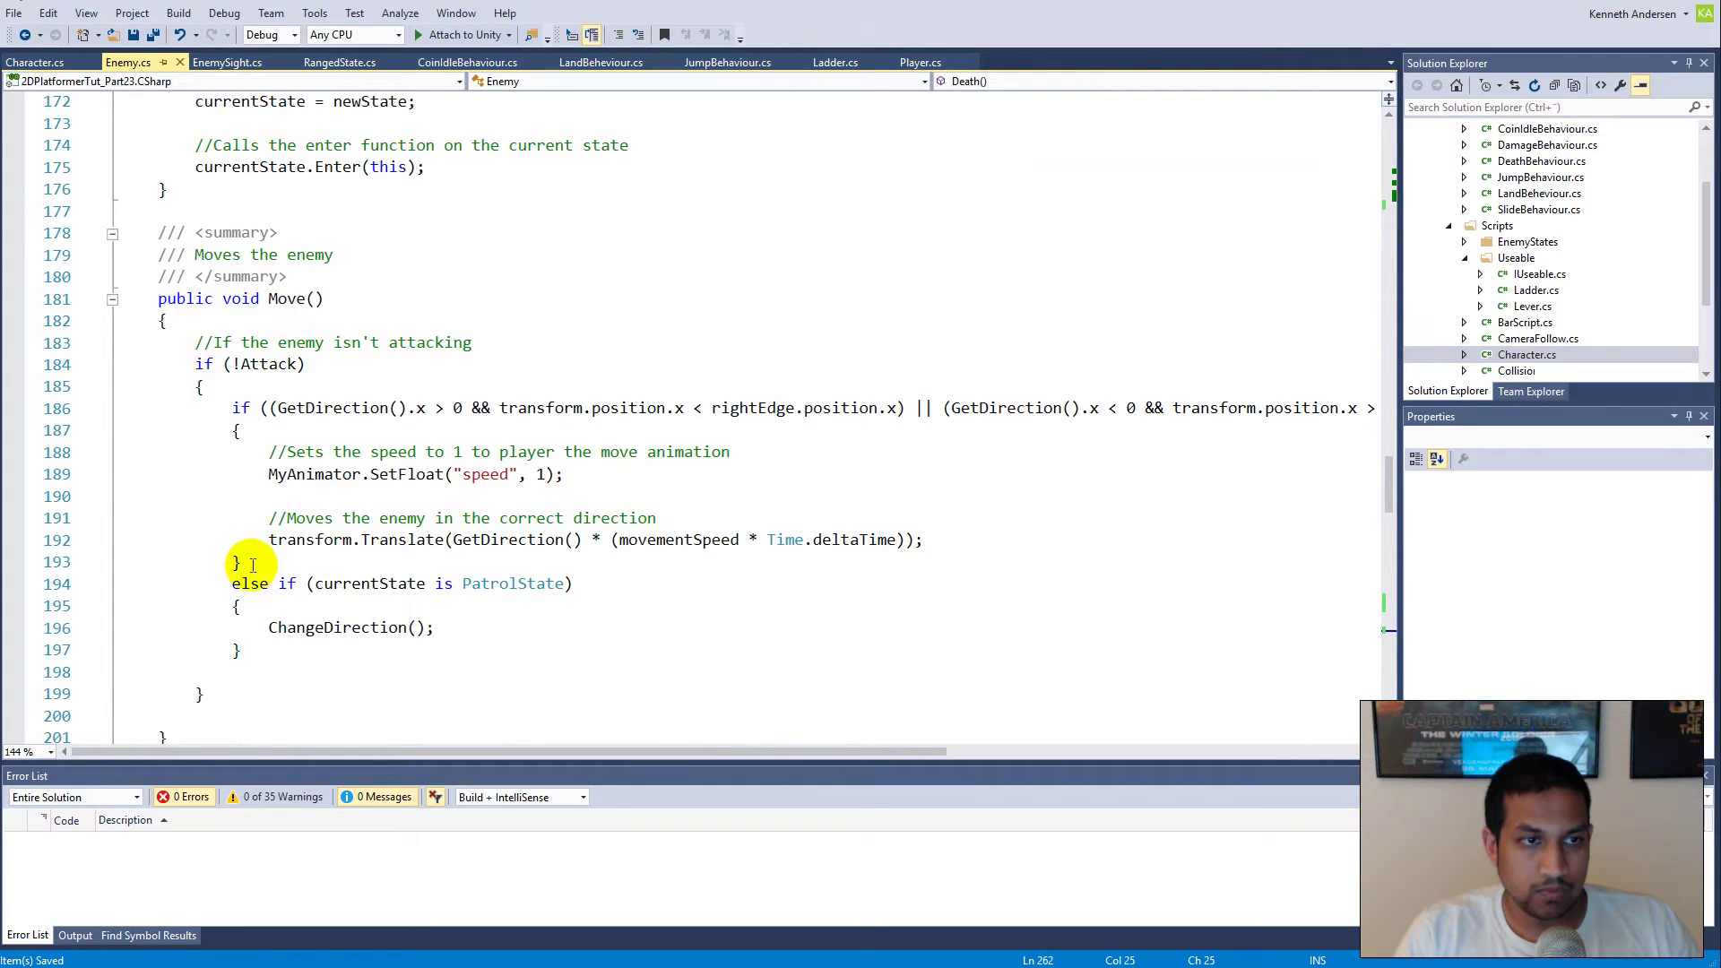
left_click_drag(211, 387, 373, 561)
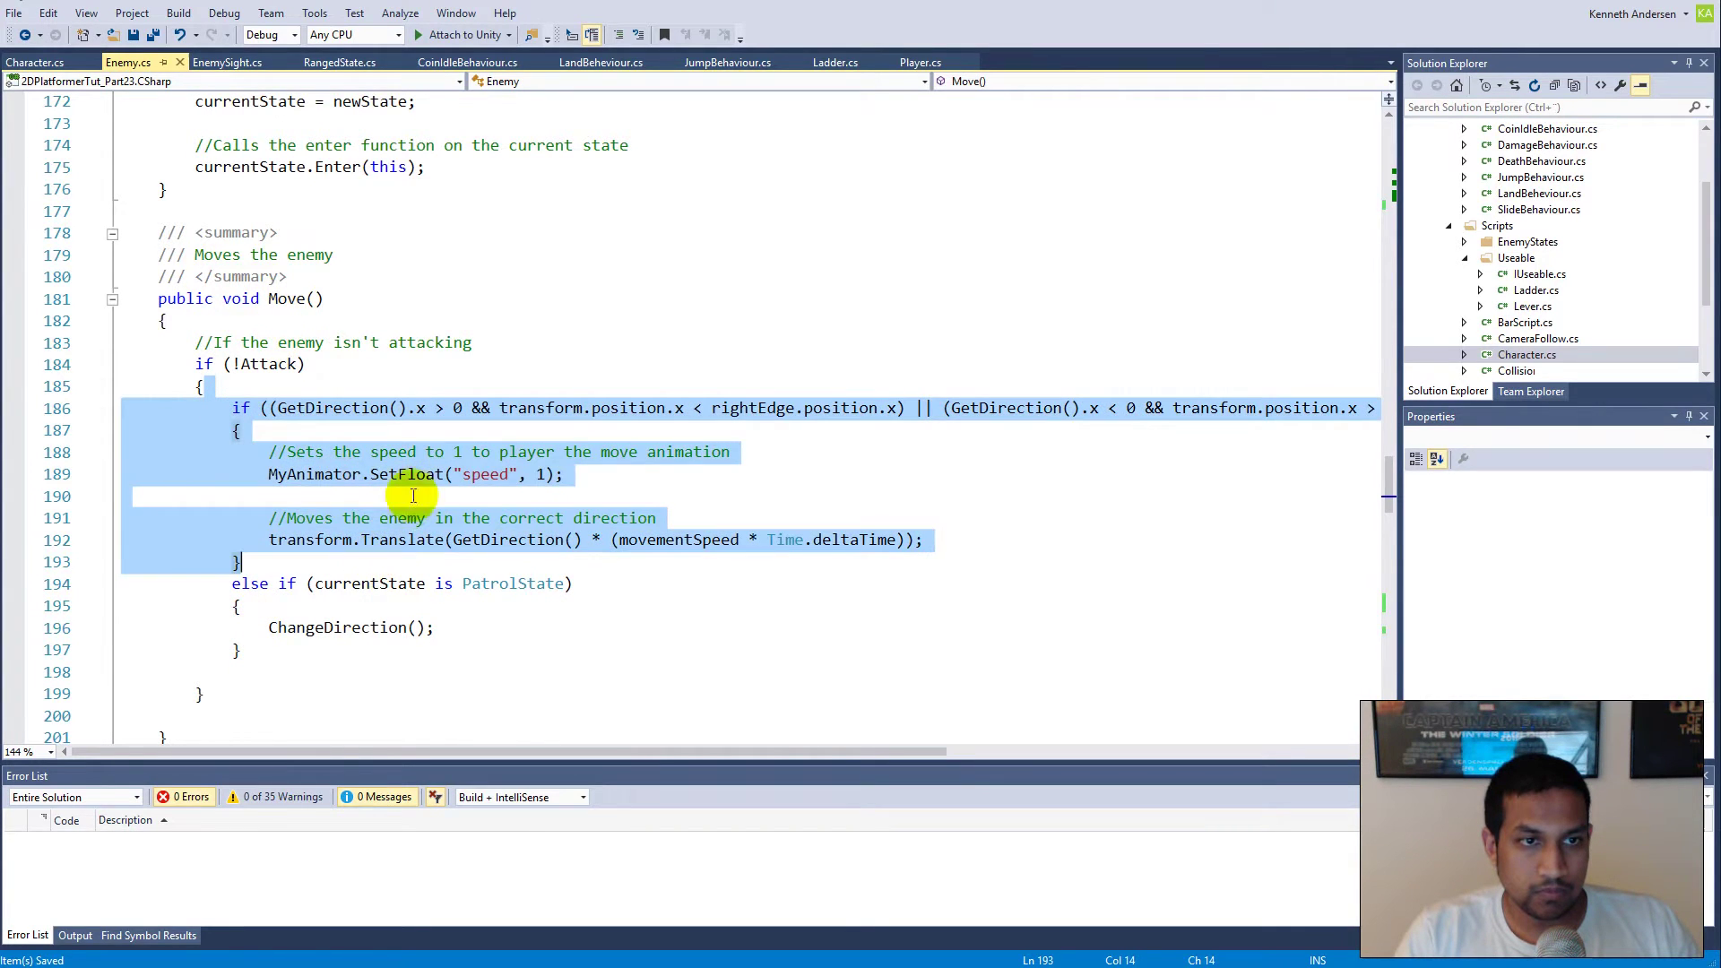
left_click(753, 551)
left_click_drag(957, 539, 277, 408)
left_click_drag(315, 655, 91, 414)
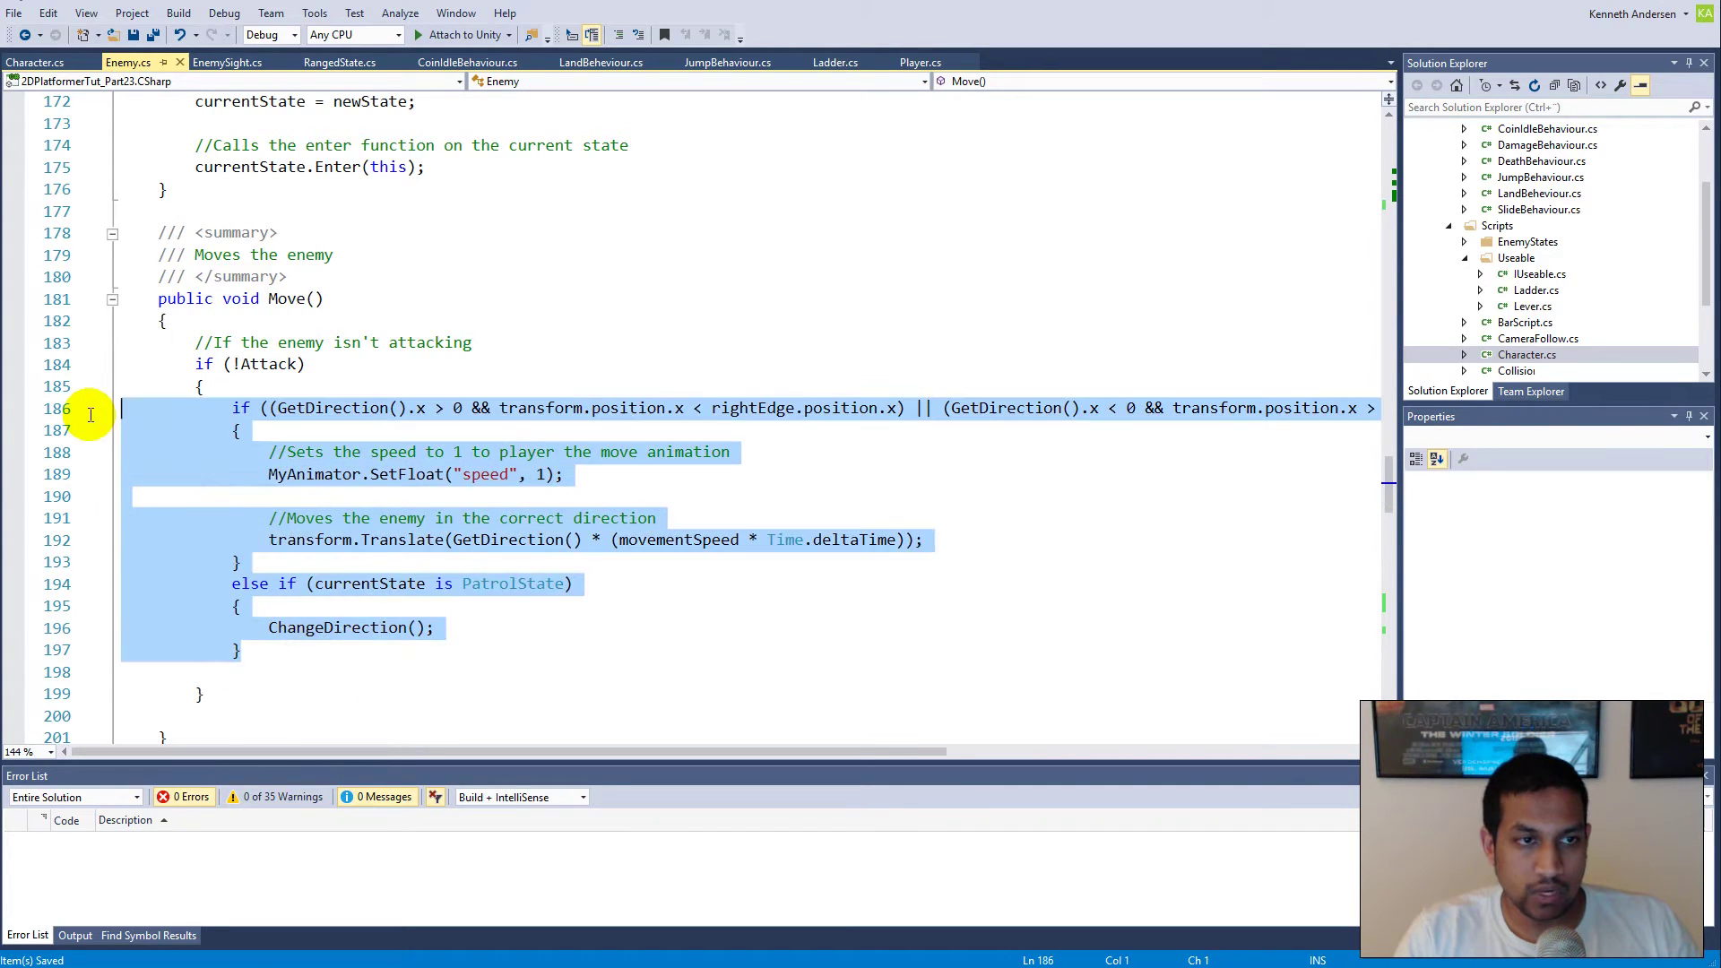
Step: Add an empty else if (currentState is RangedState) block after the PatrolState branch in the Move() method
left_click(277, 643)
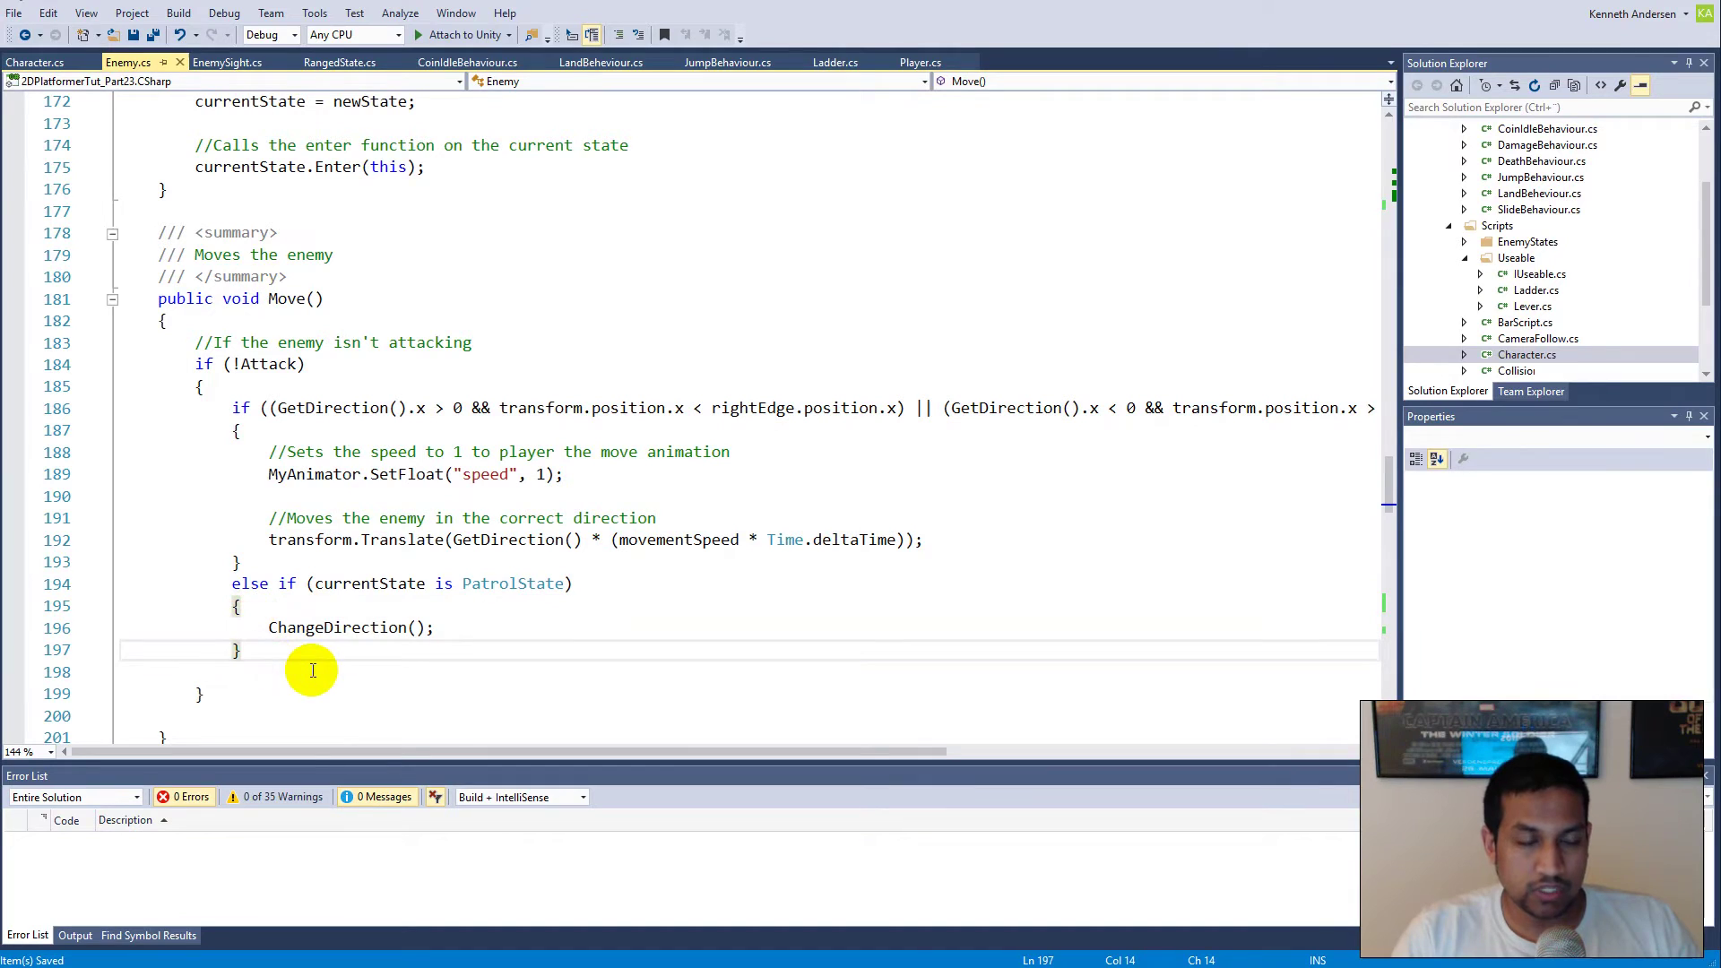
key("Return")
type("else if")
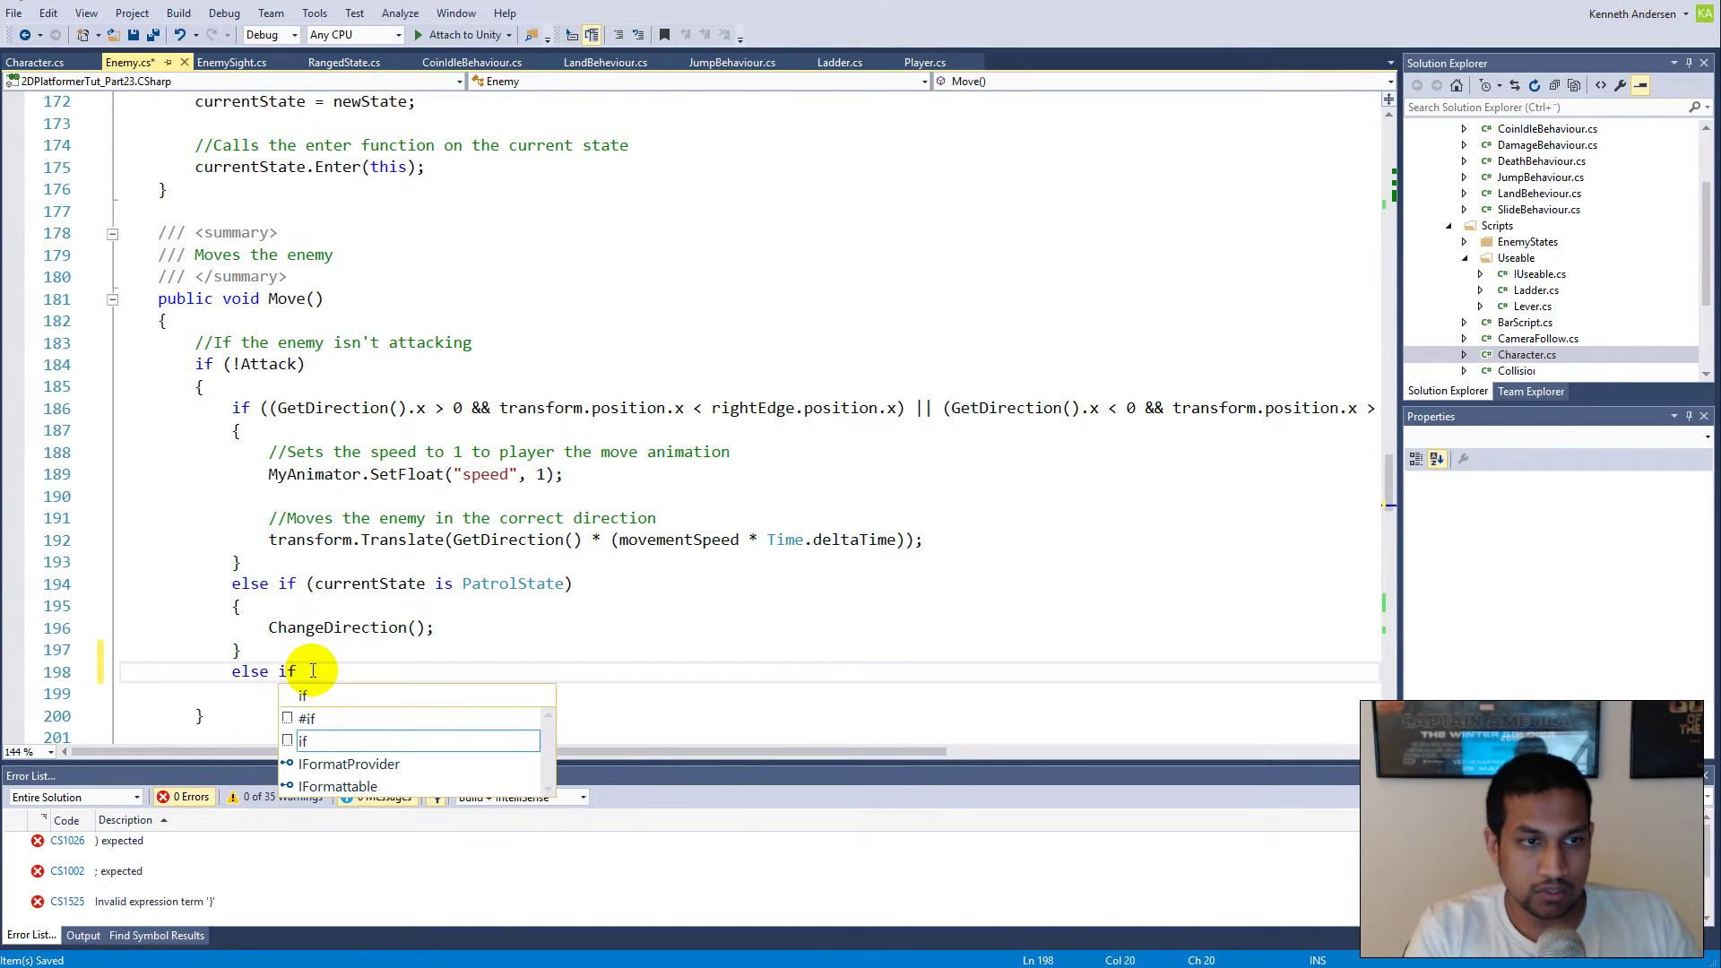
type("(currentState")
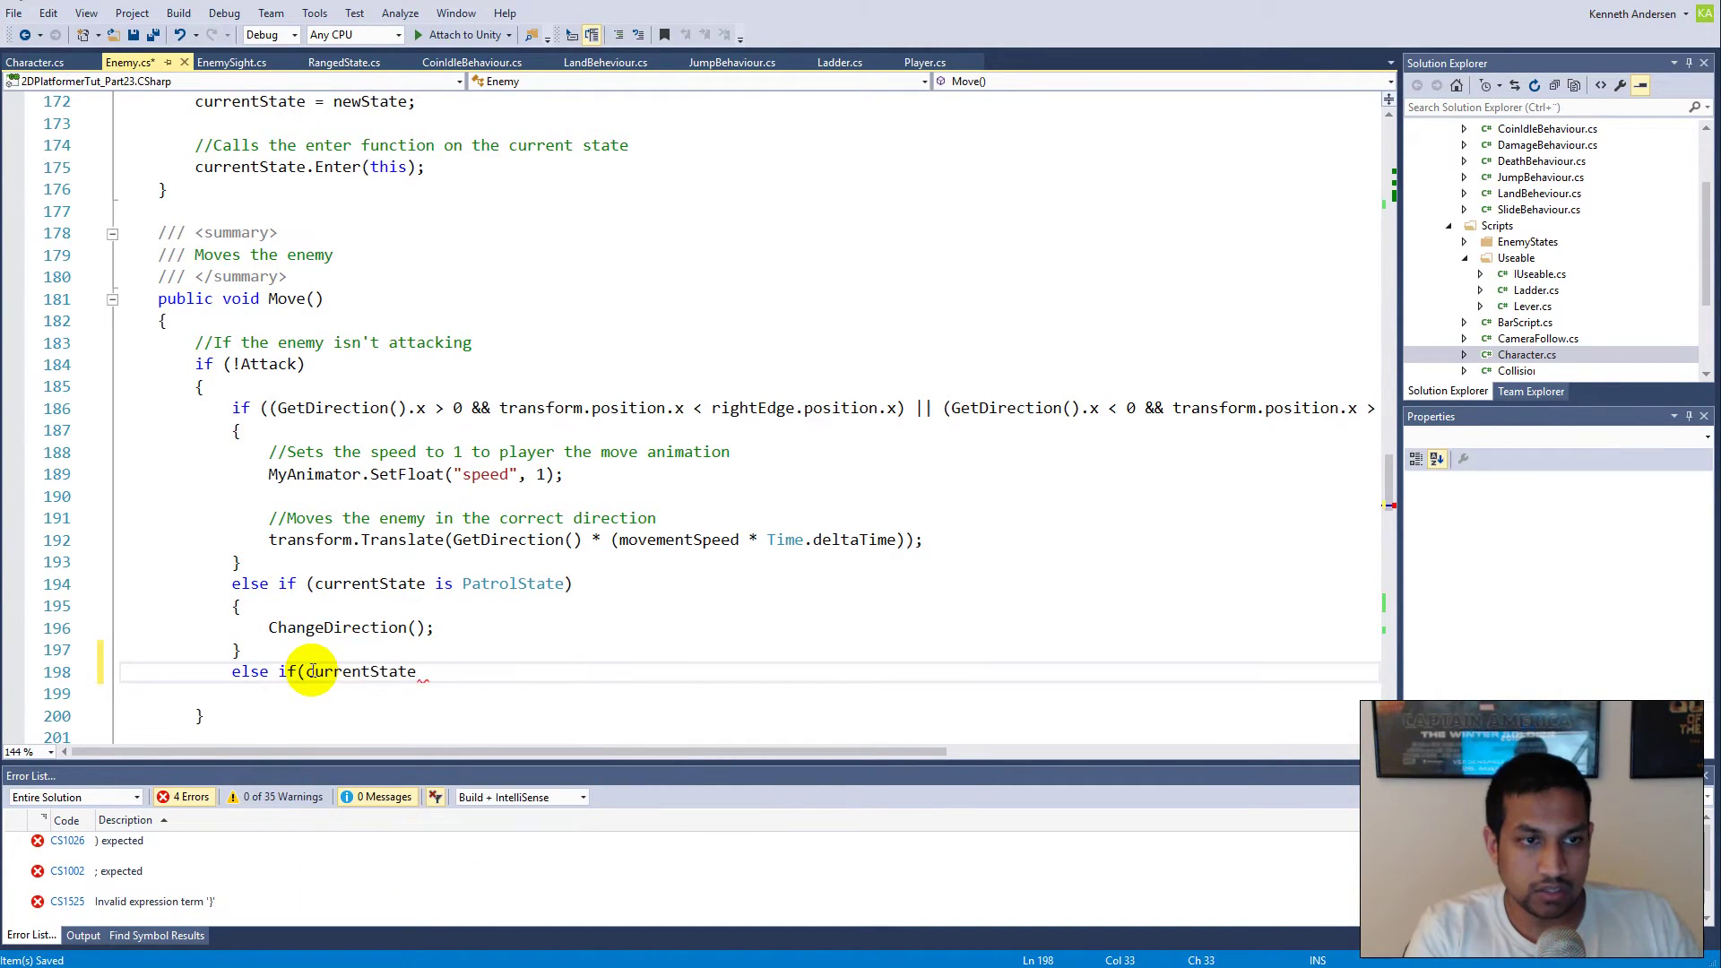
type(" is Ranged")
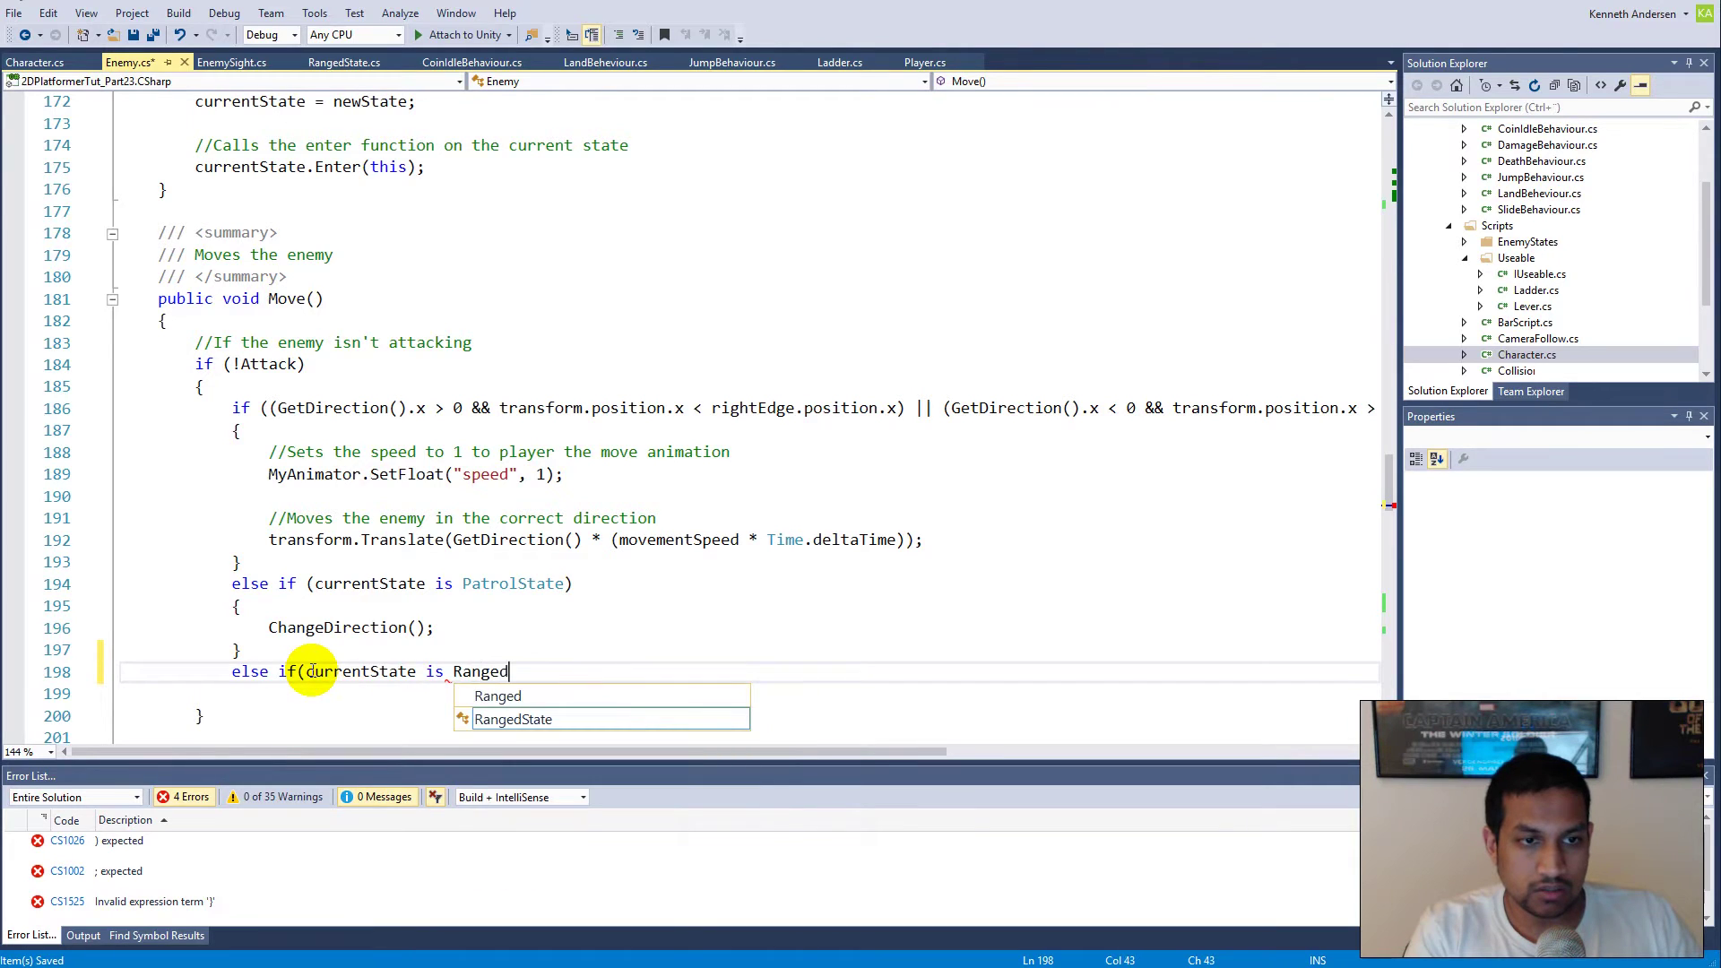
type("State)")
key("Return")
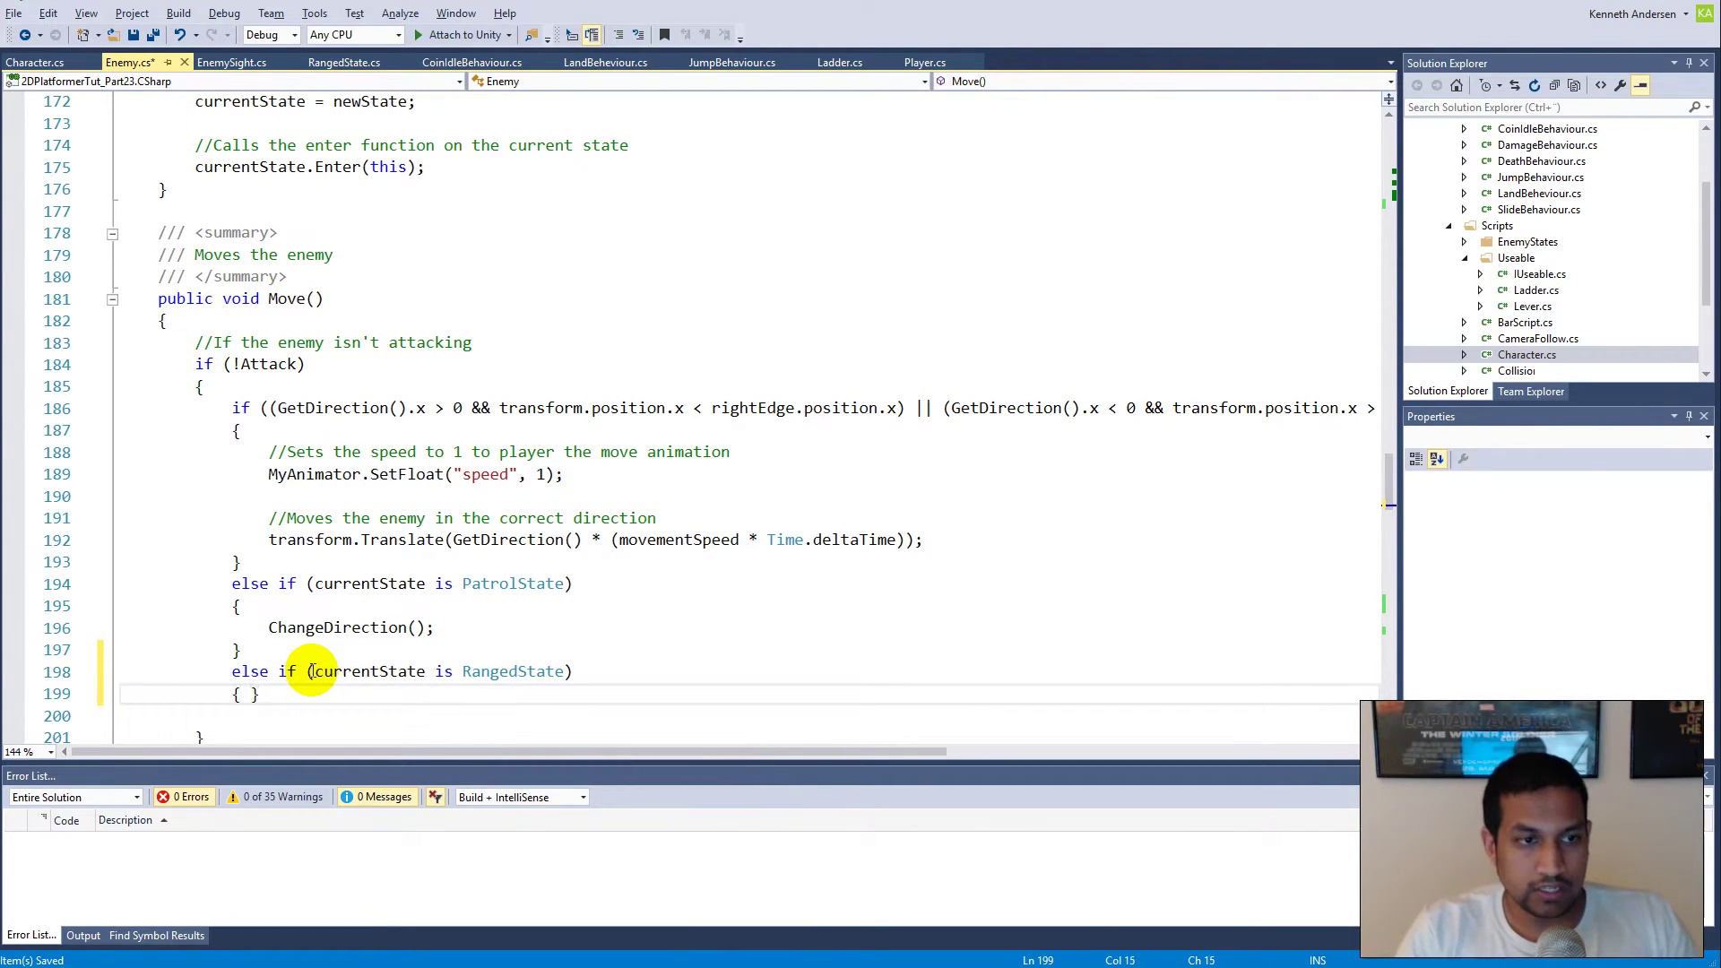
key("Return")
Step: Review the edge check condition against the PatrolState and RangedState branches in the Move() method
left_click_drag(224, 395, 1396, 402)
left_click_drag(622, 751, 337, 765)
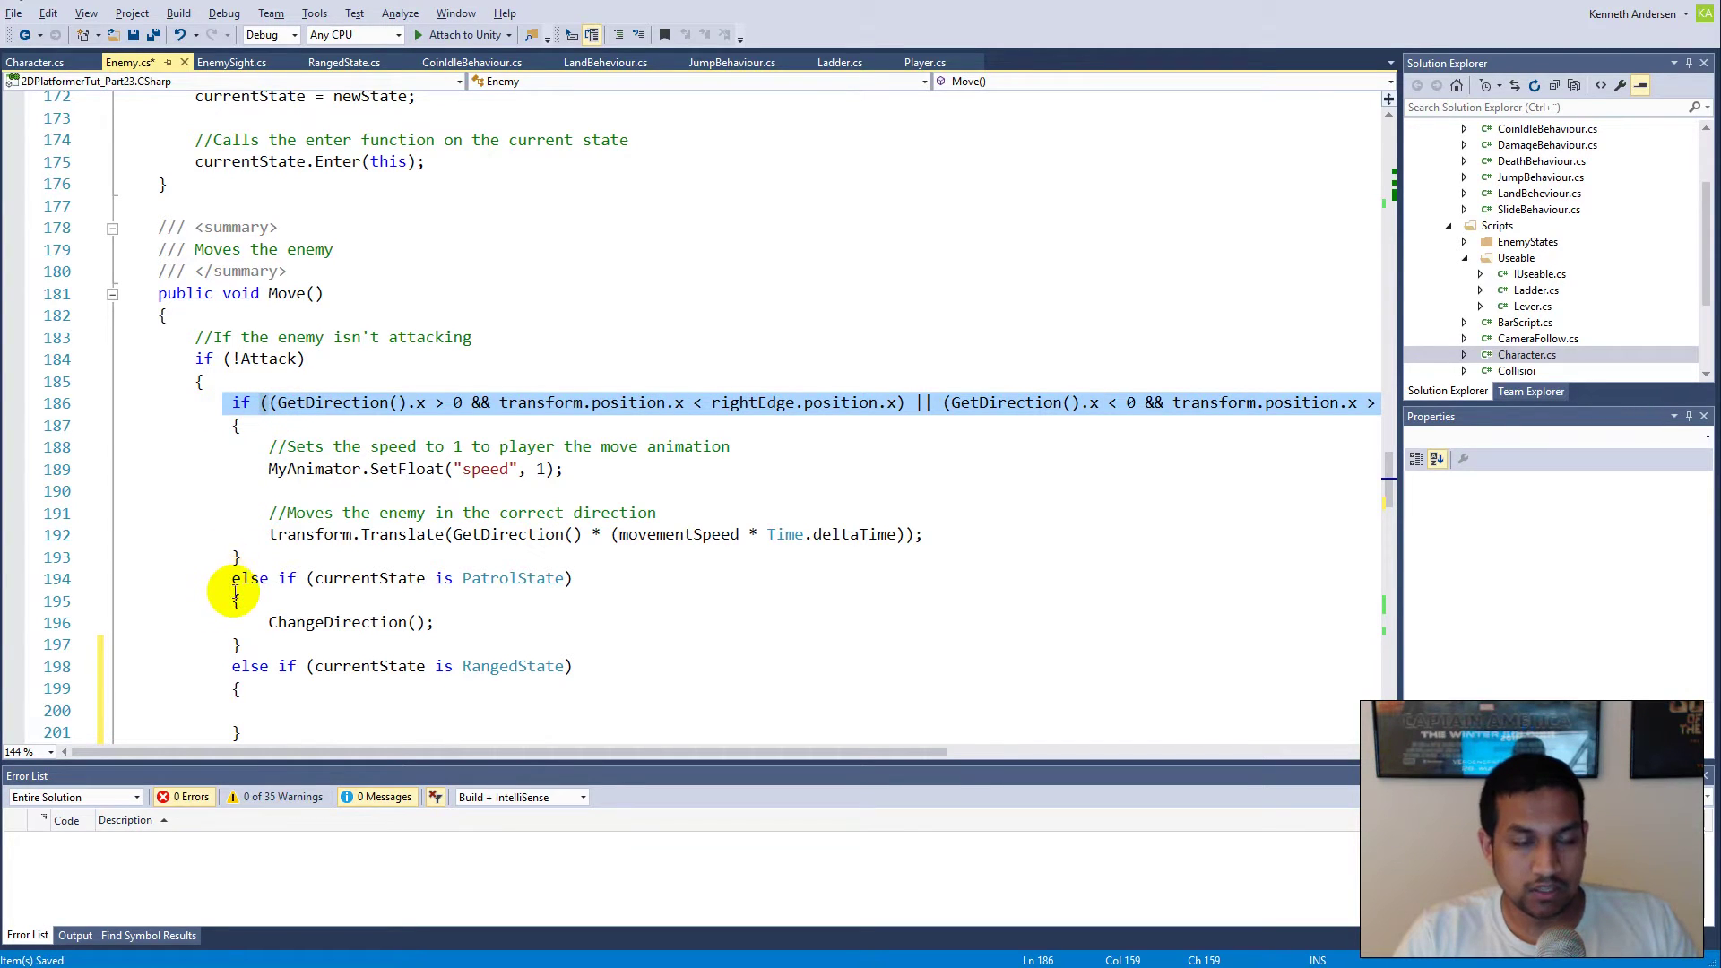
left_click_drag(224, 582, 590, 582)
scroll(589, 583, "down", 2)
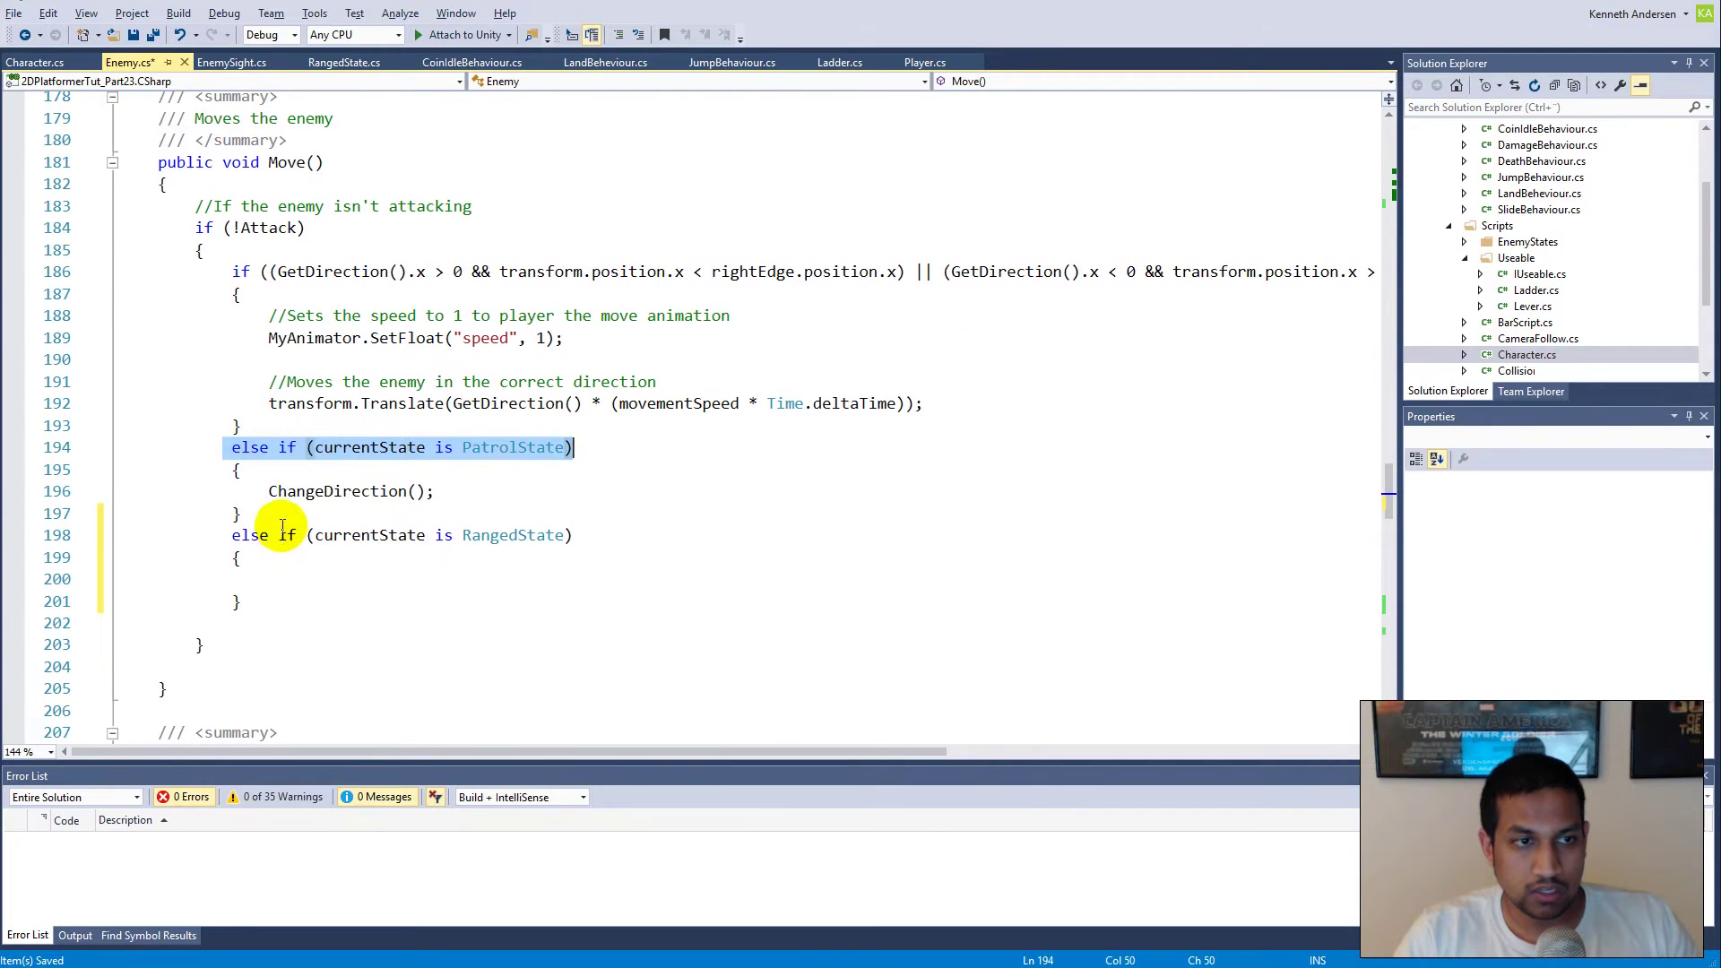
mouse_move(230, 541)
left_mouse_down()
mouse_move(595, 535)
mouse_move(240, 535)
left_mouse_up()
left_click(604, 536)
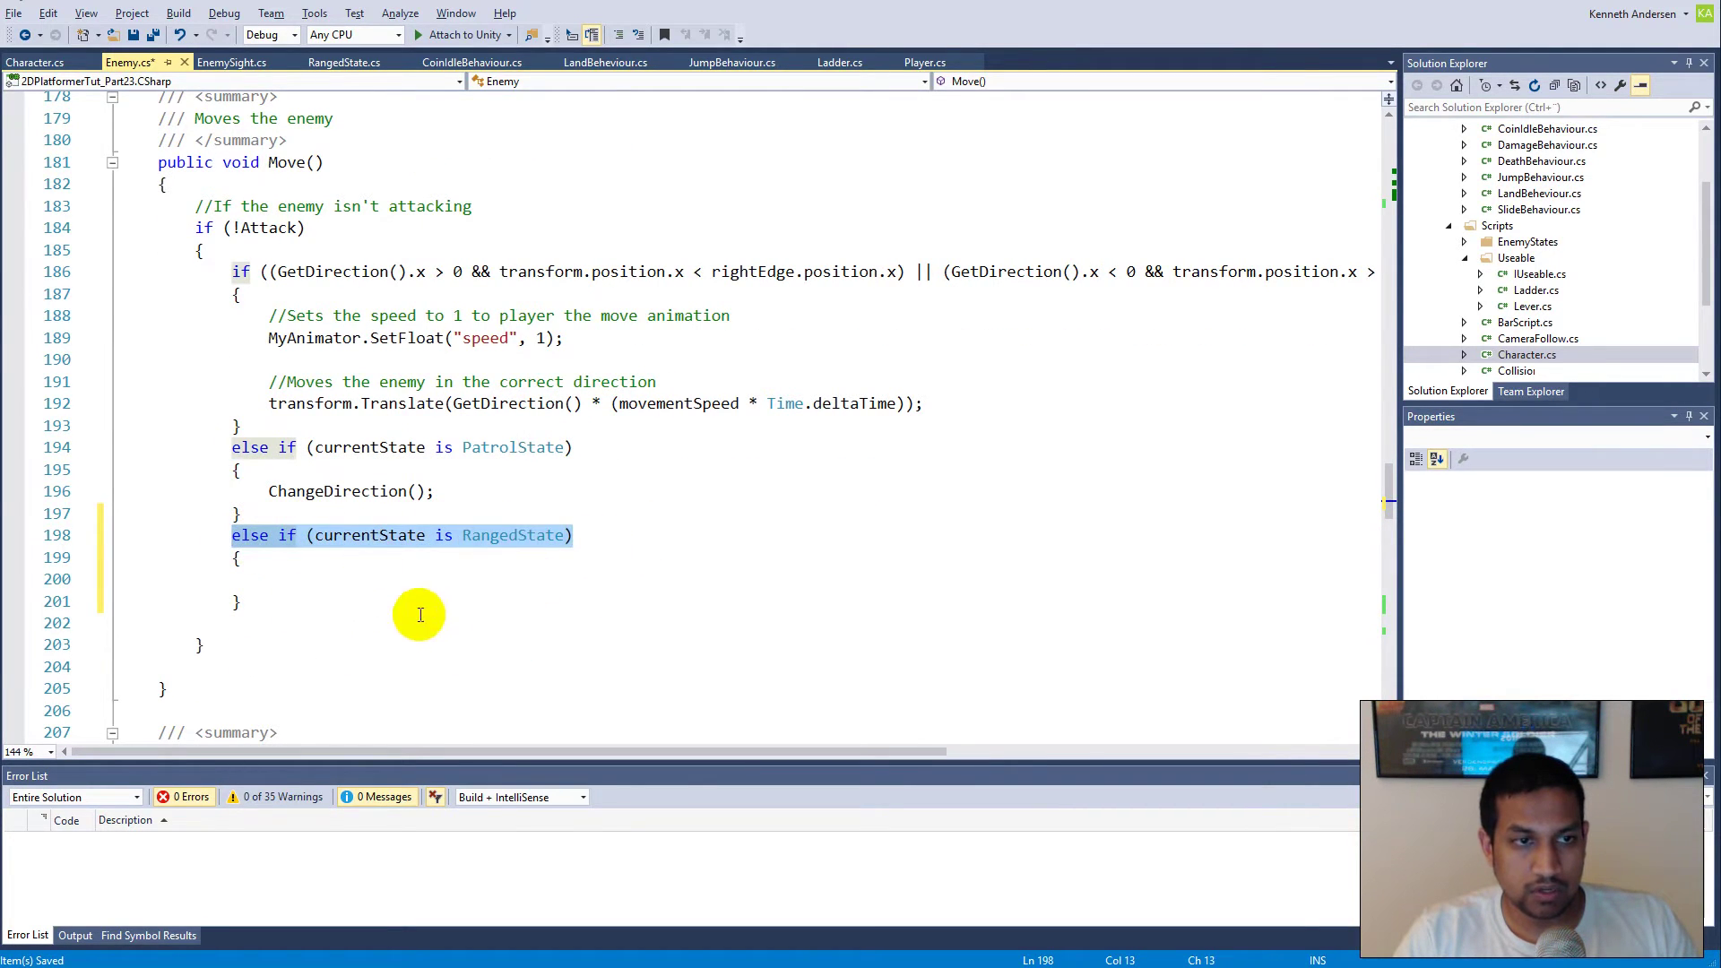
Step: Insert ChangeState(new IdleState()); inside the RangedState branch and save the script
left_click(327, 579)
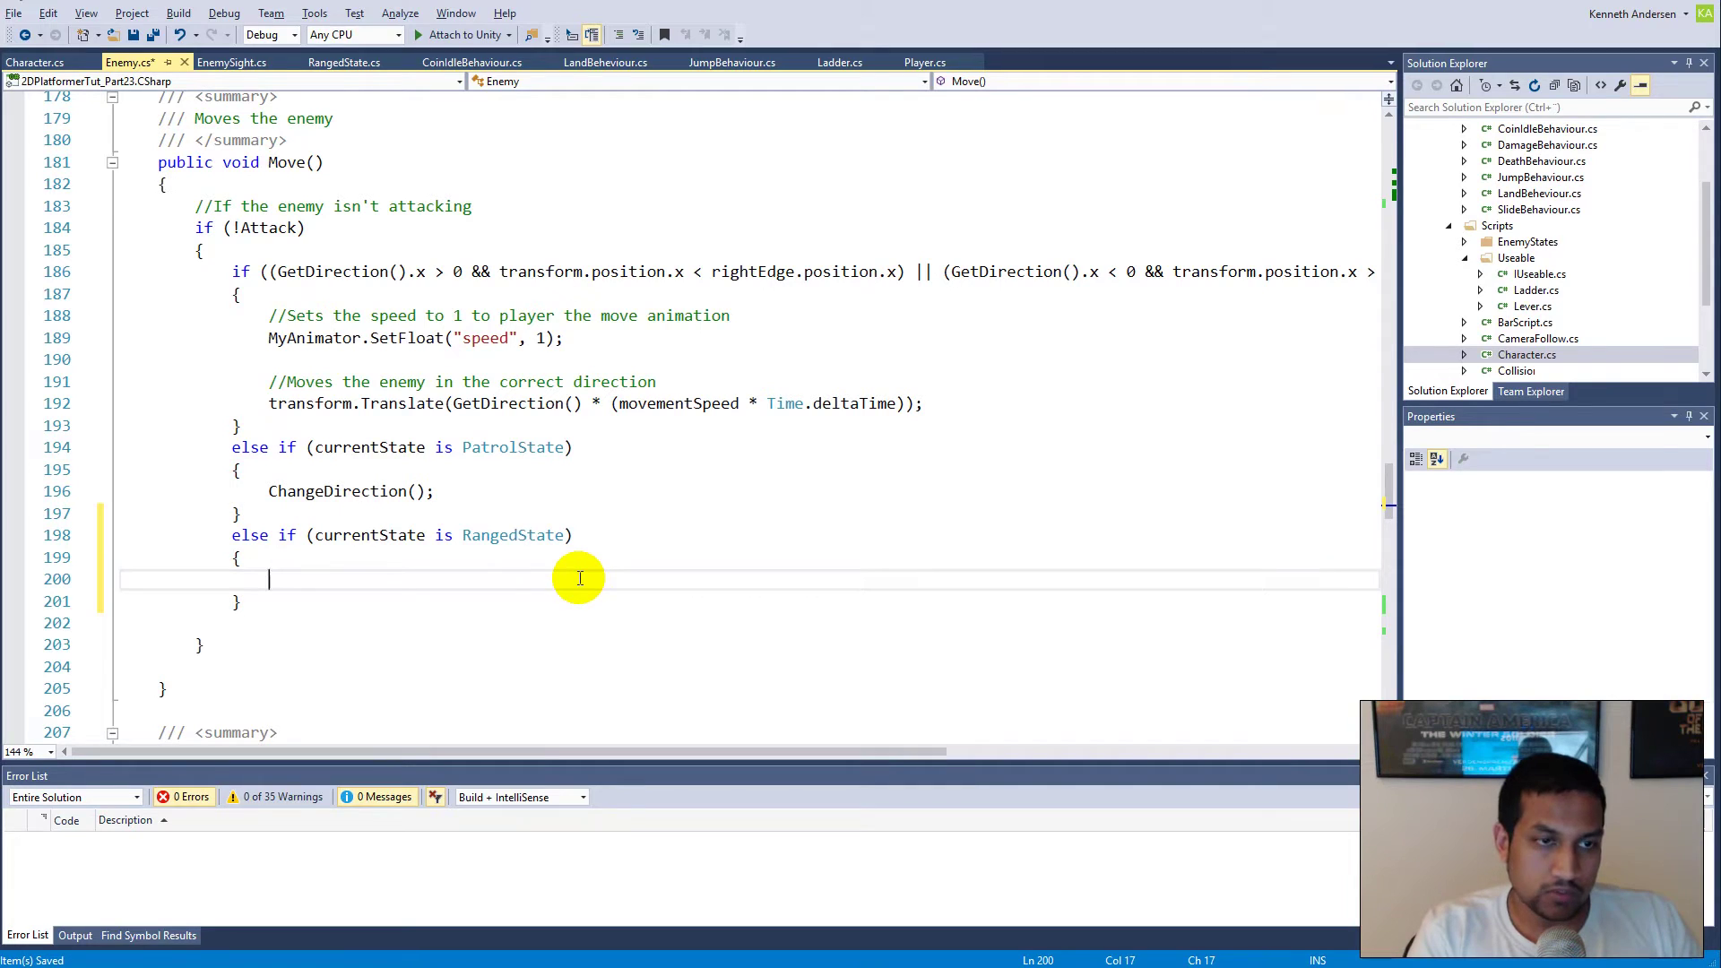
type("change")
key("Down")
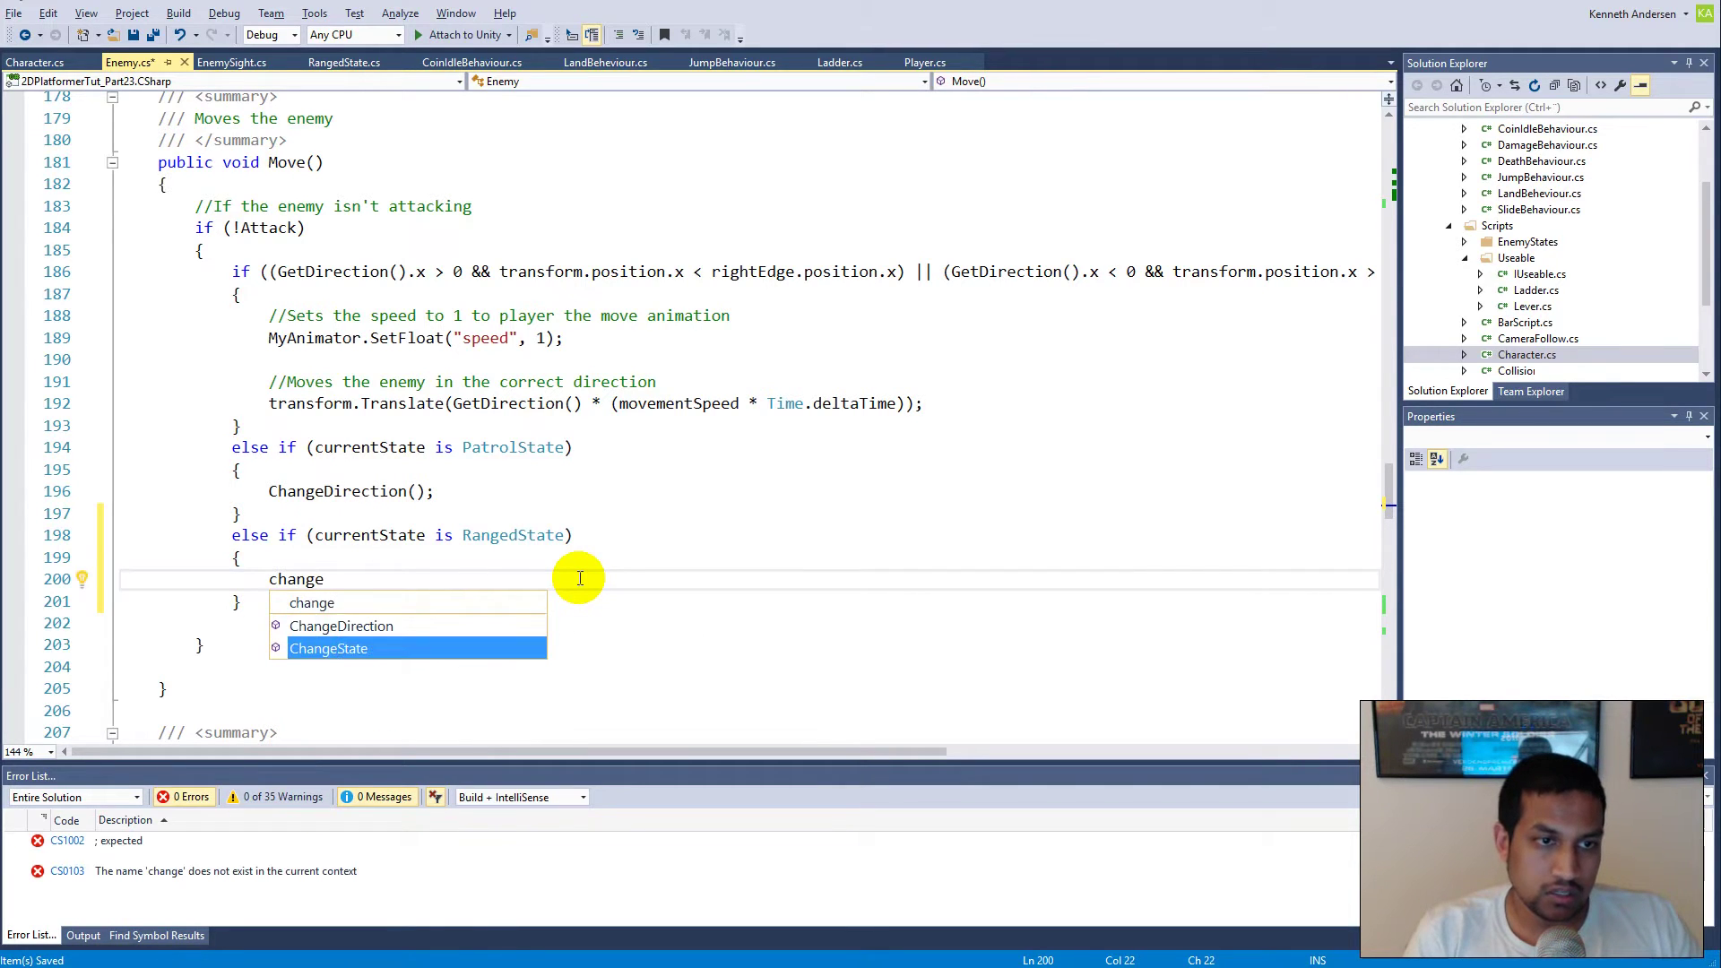
key("Tab")
type("(me")
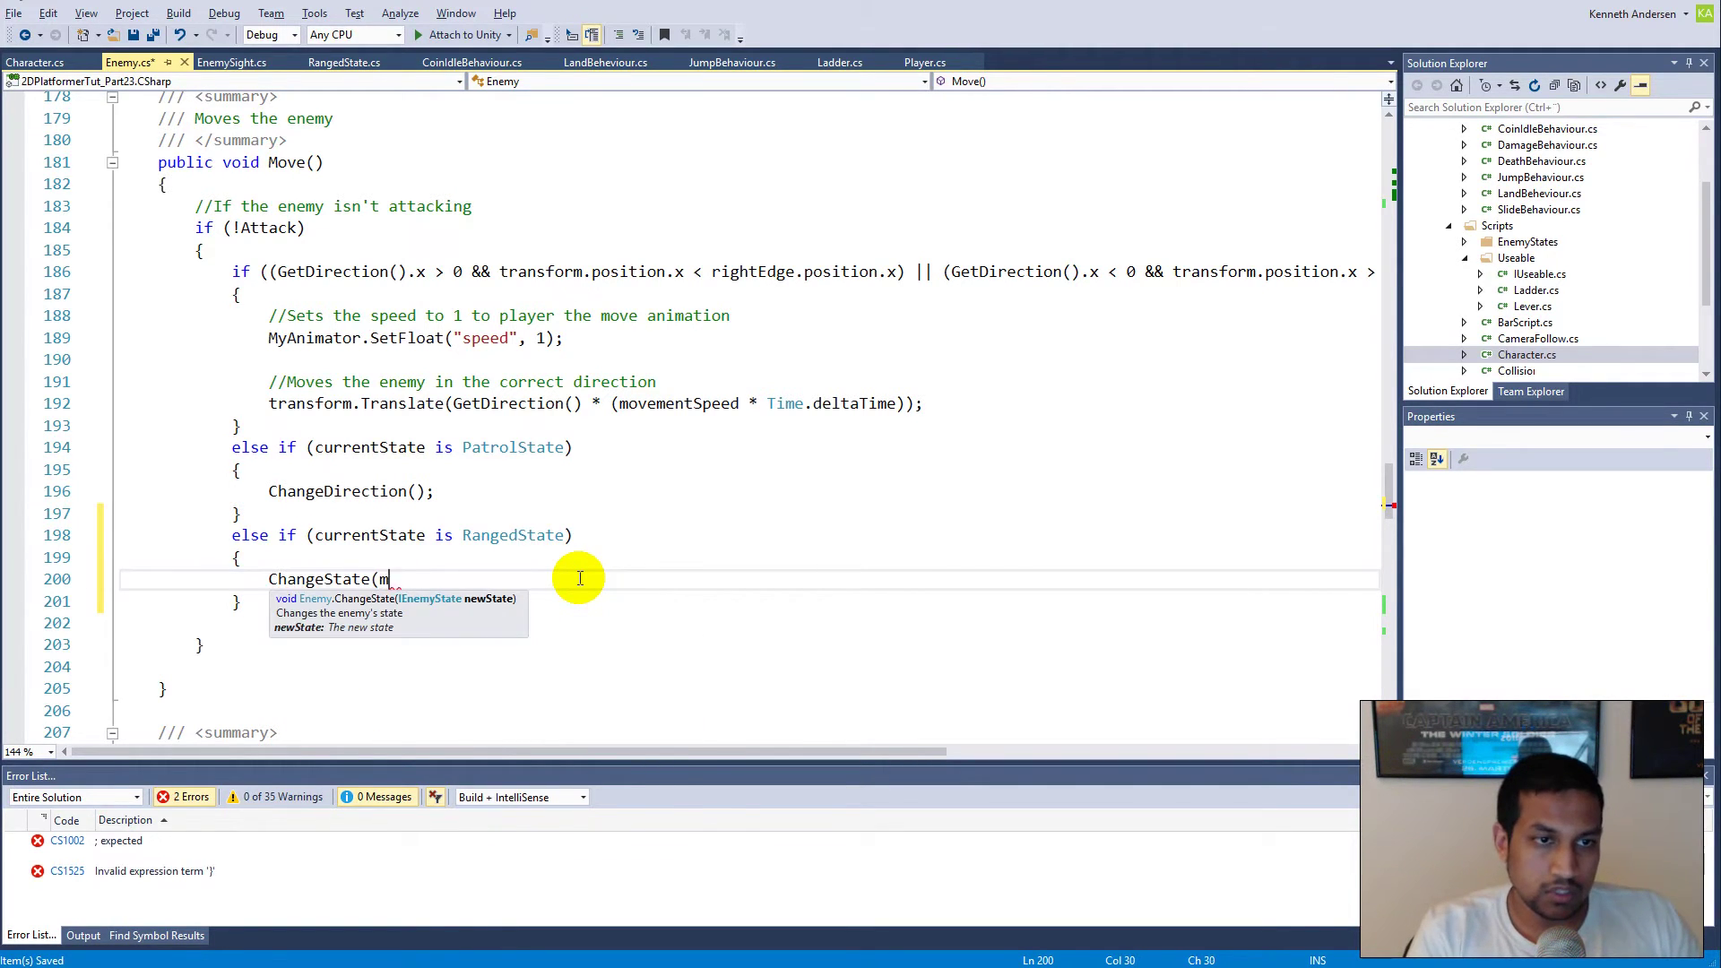
key("BackSpace")
key("BackSpace")
type("new PatrolState/(")
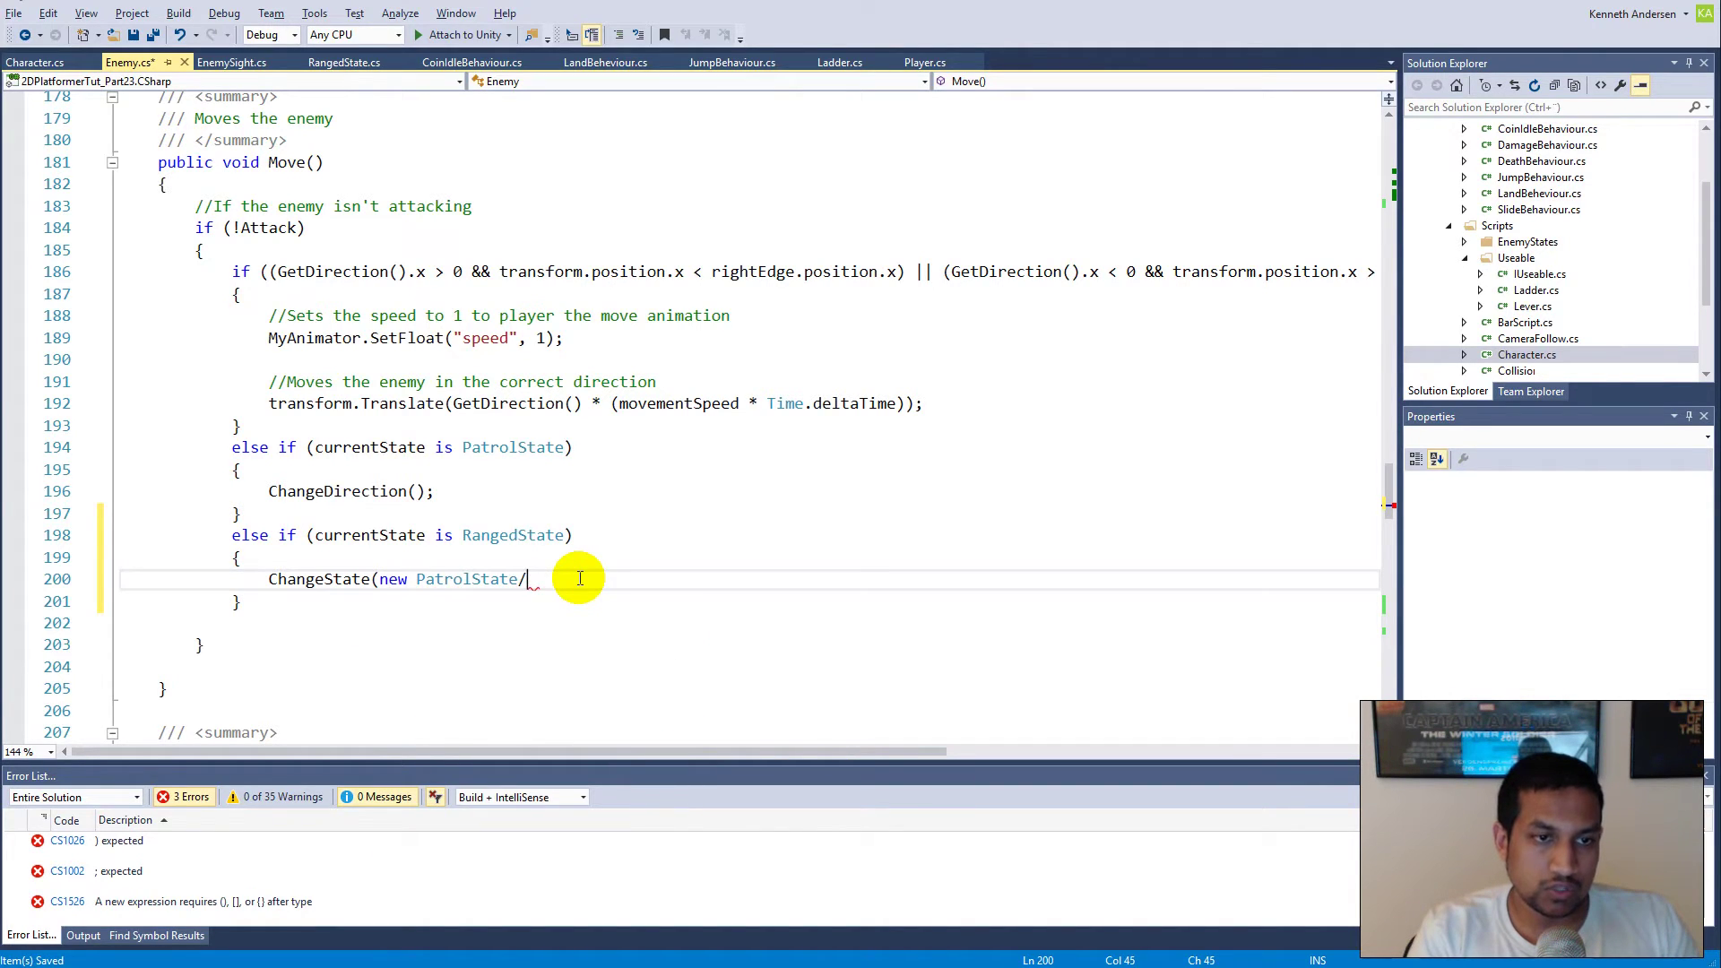
key("BackSpace")
type("());")
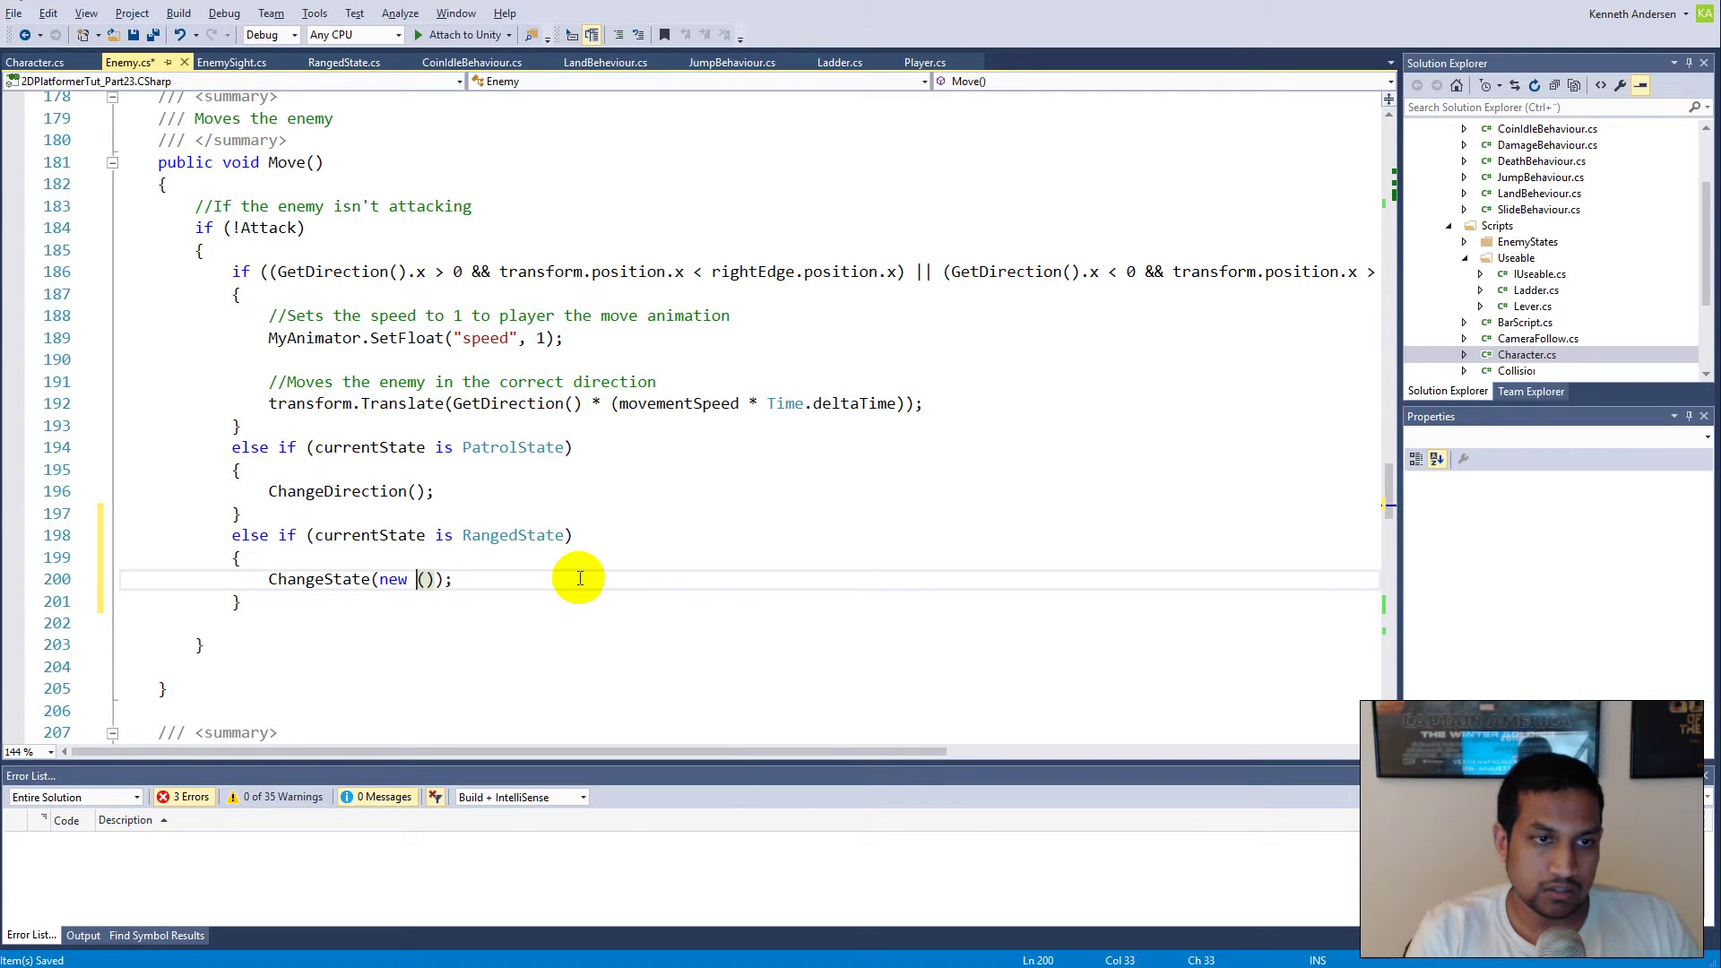
type("IdleState")
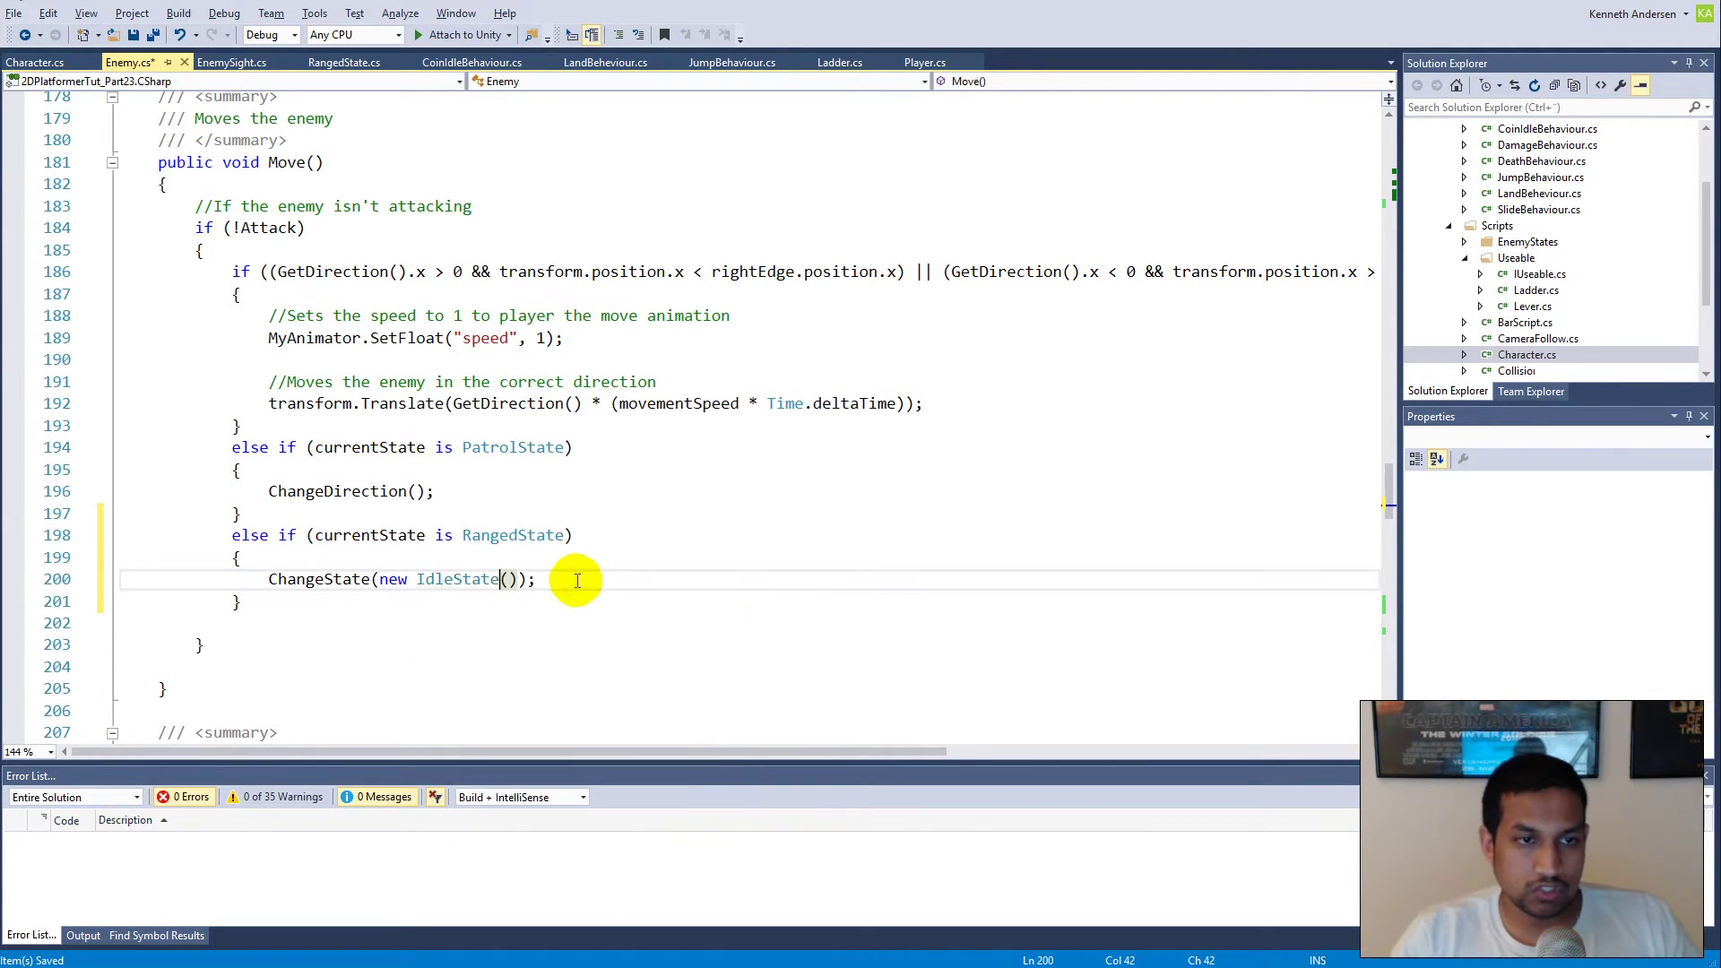
left_click(154, 36)
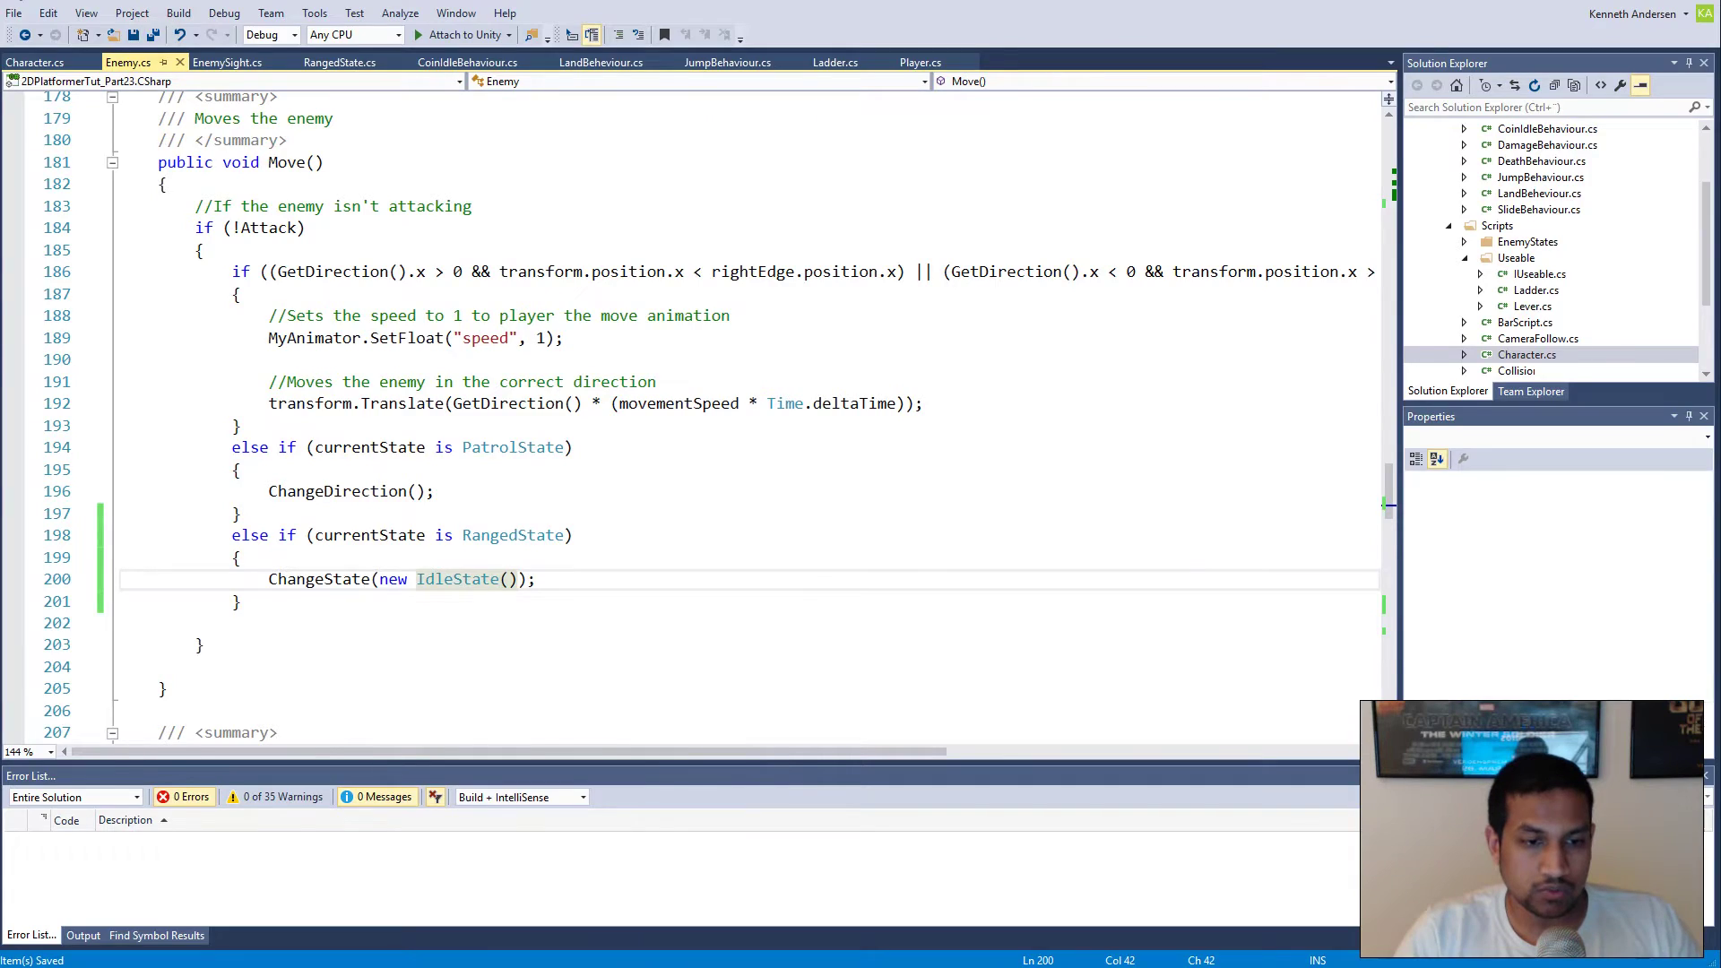
Step: Switch to Unity, run a play-test to watch how the enemy behaves at the upper platform's edge, and end it
key("alt+Tab")
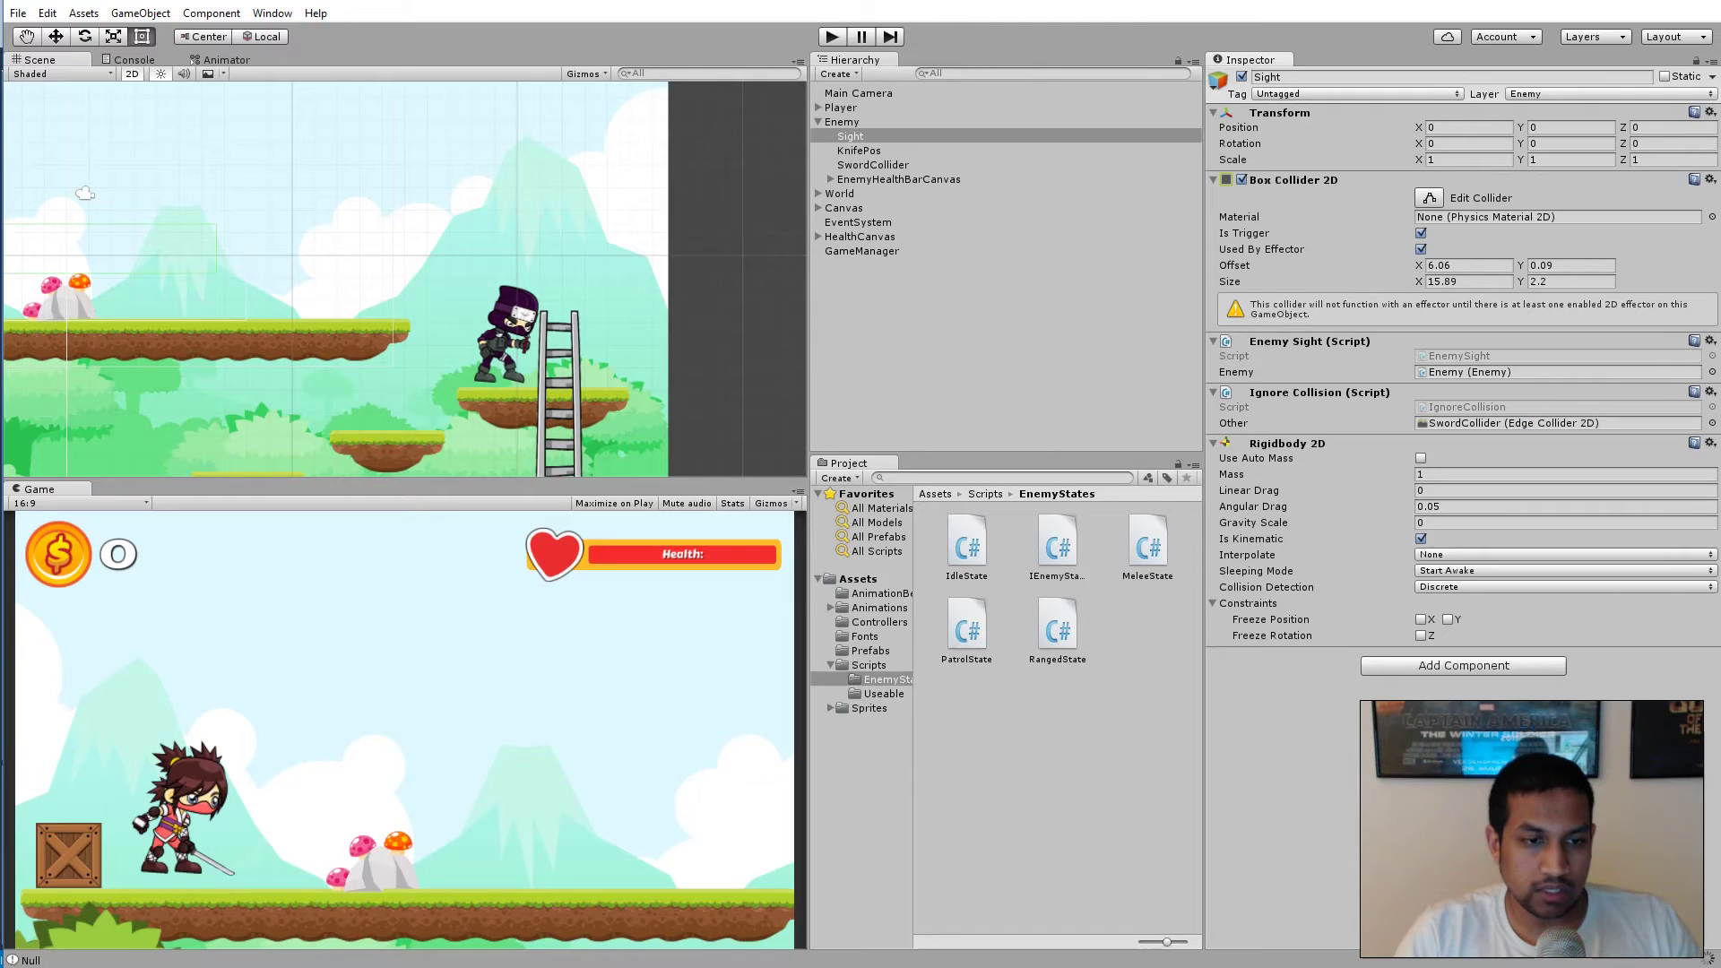
left_click(828, 37)
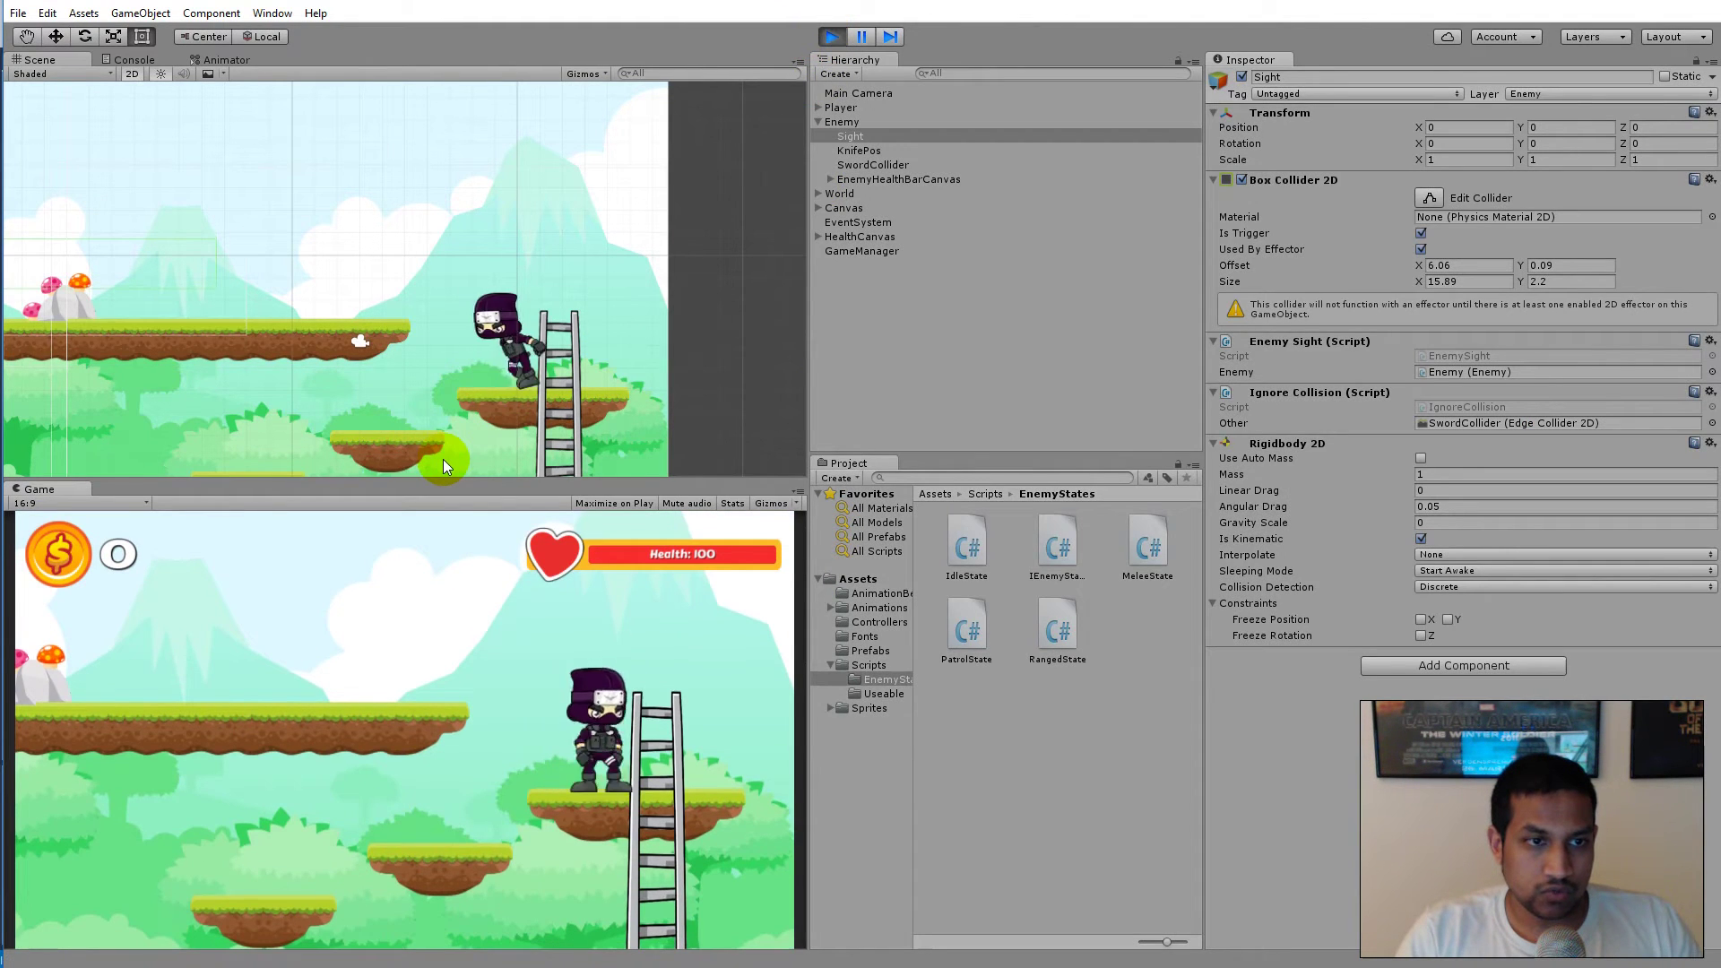
scroll(341, 272, "down", 4)
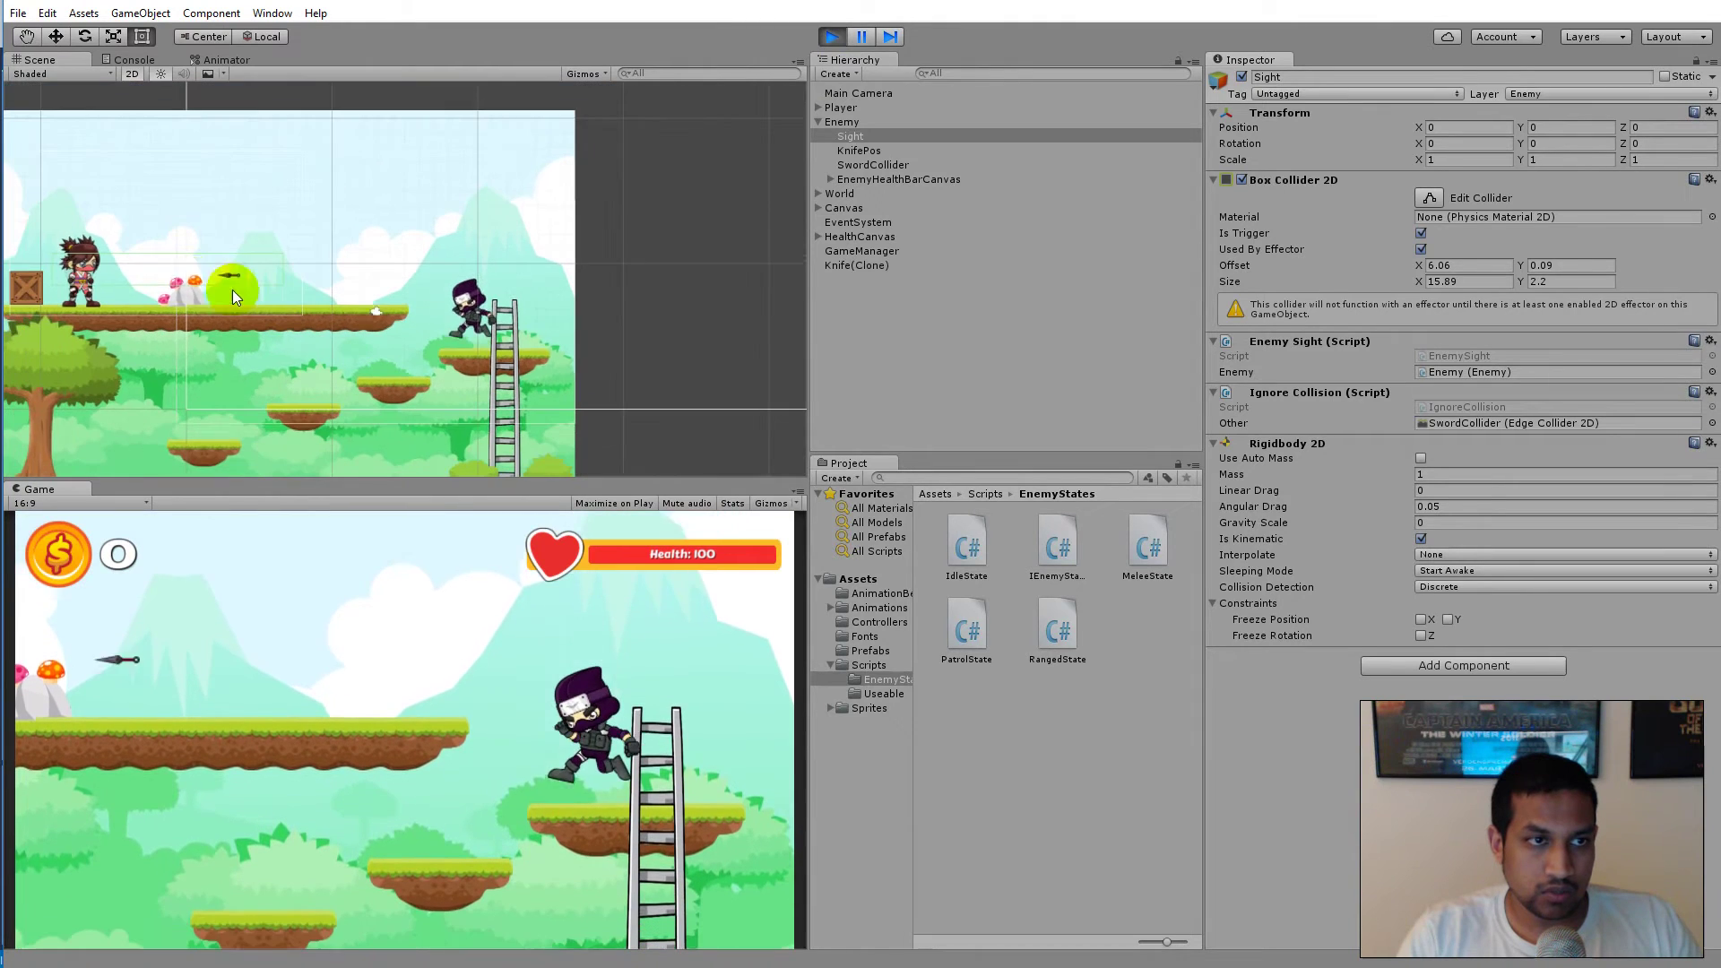
key("Right")
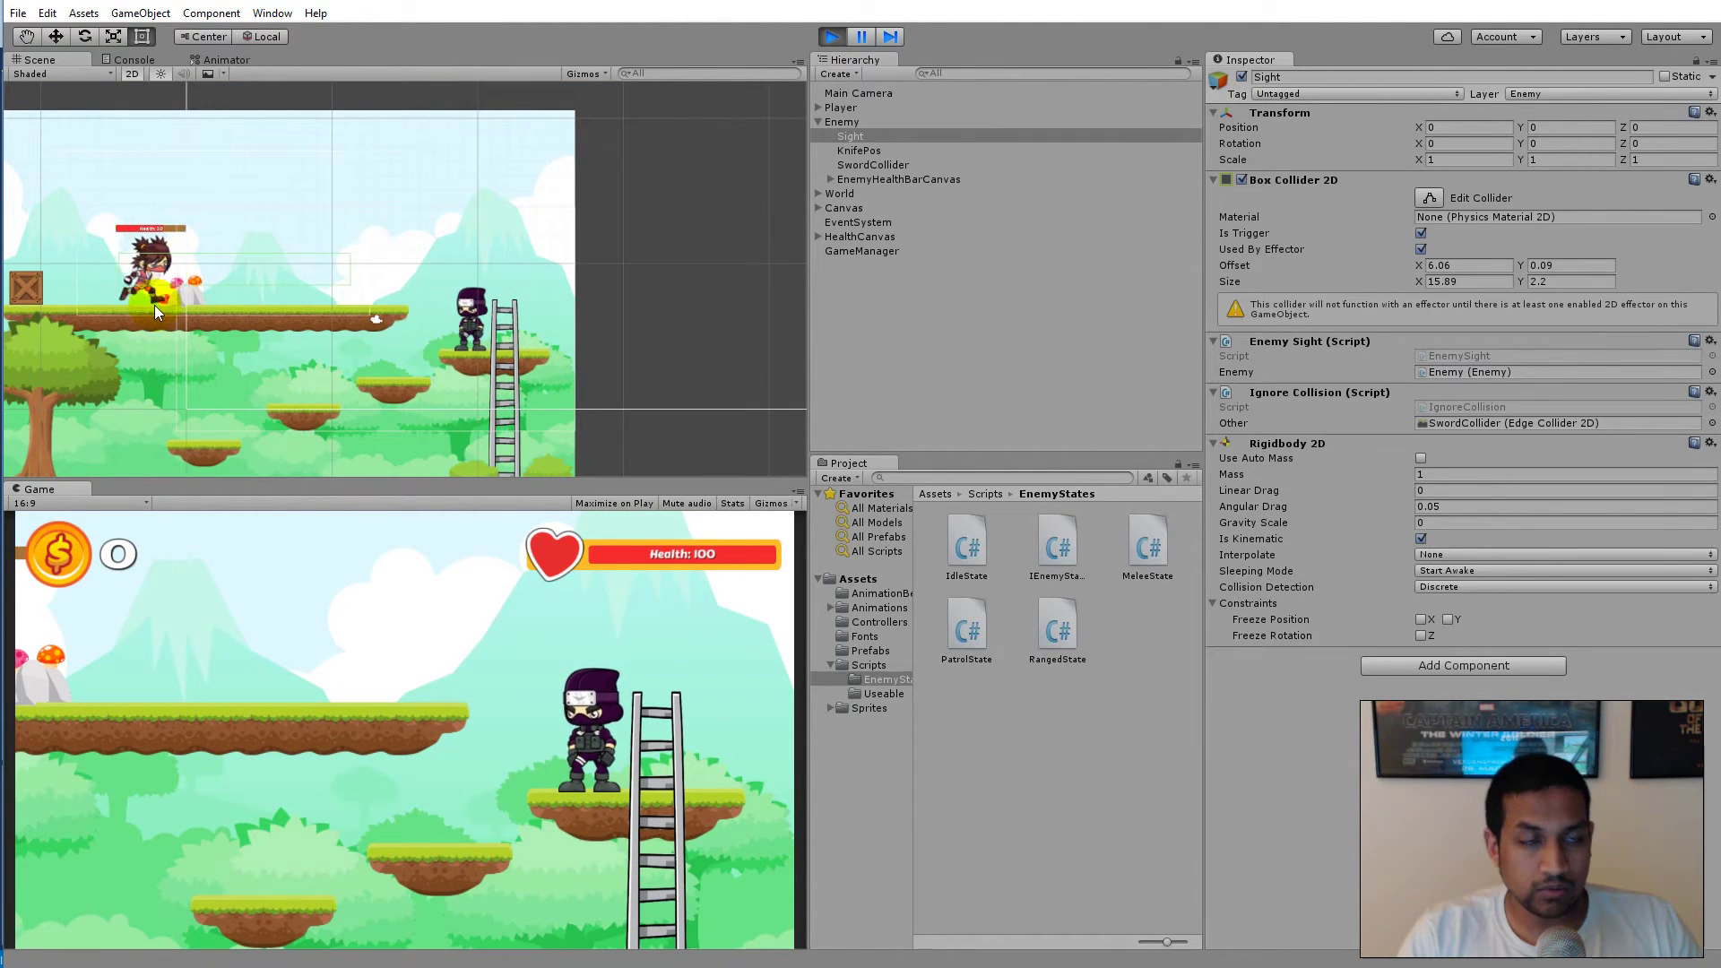
key("Right")
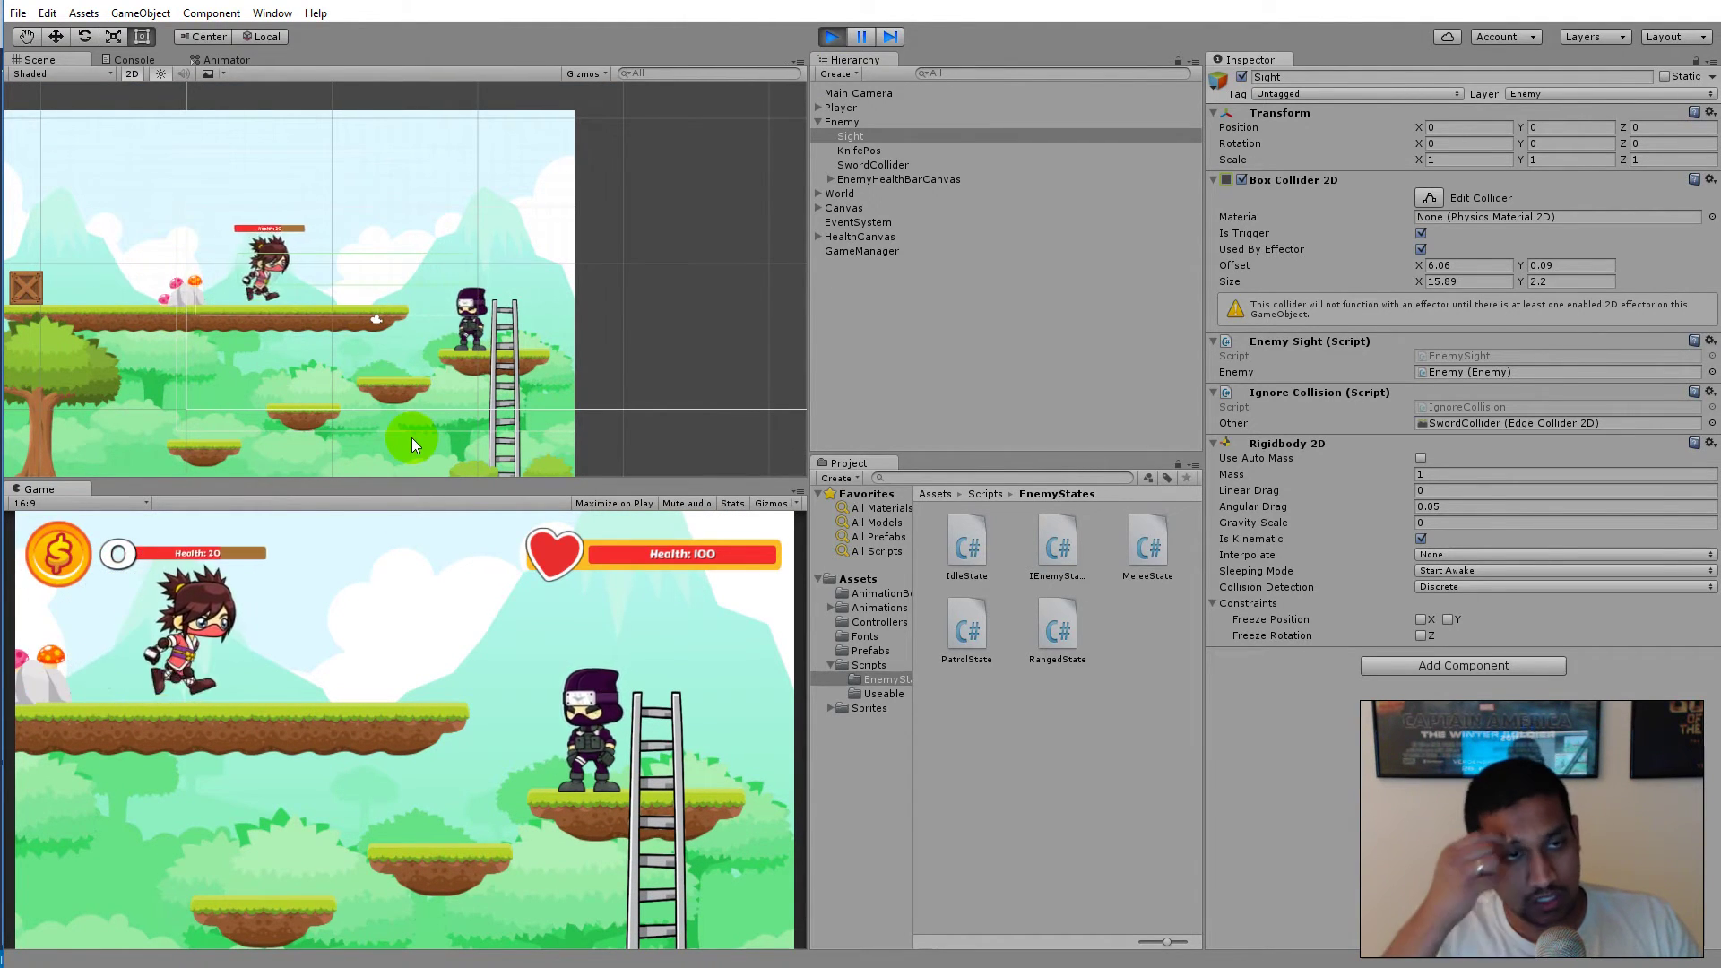
key("Right")
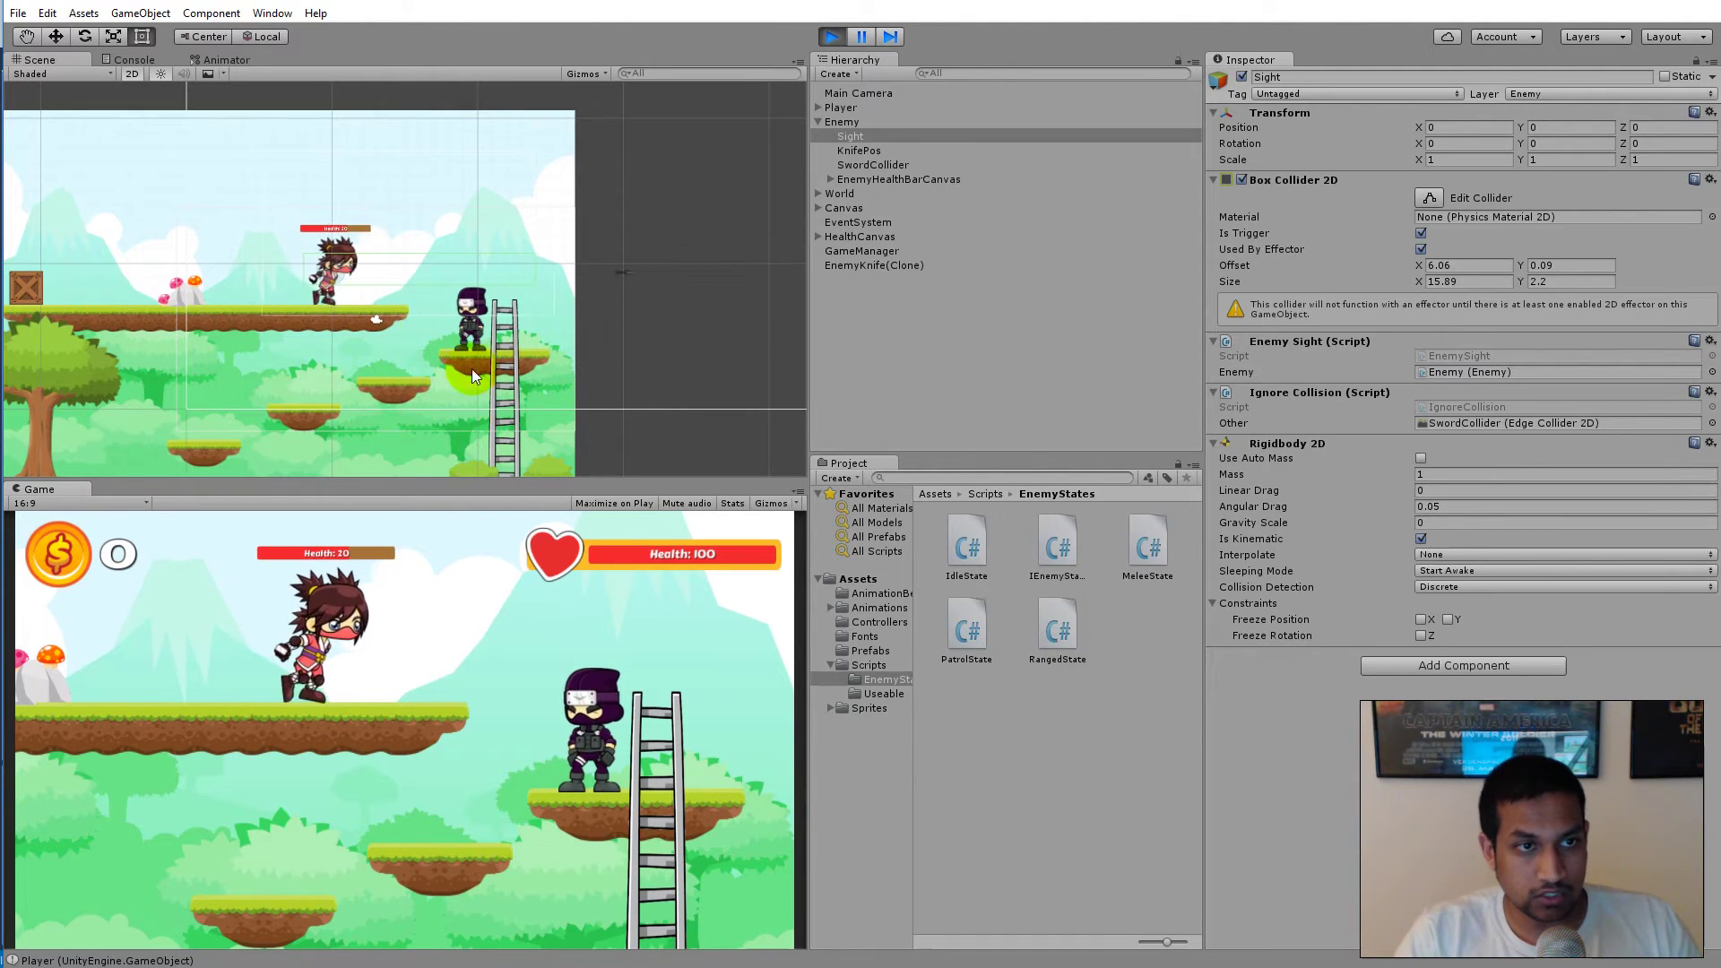
key("Right")
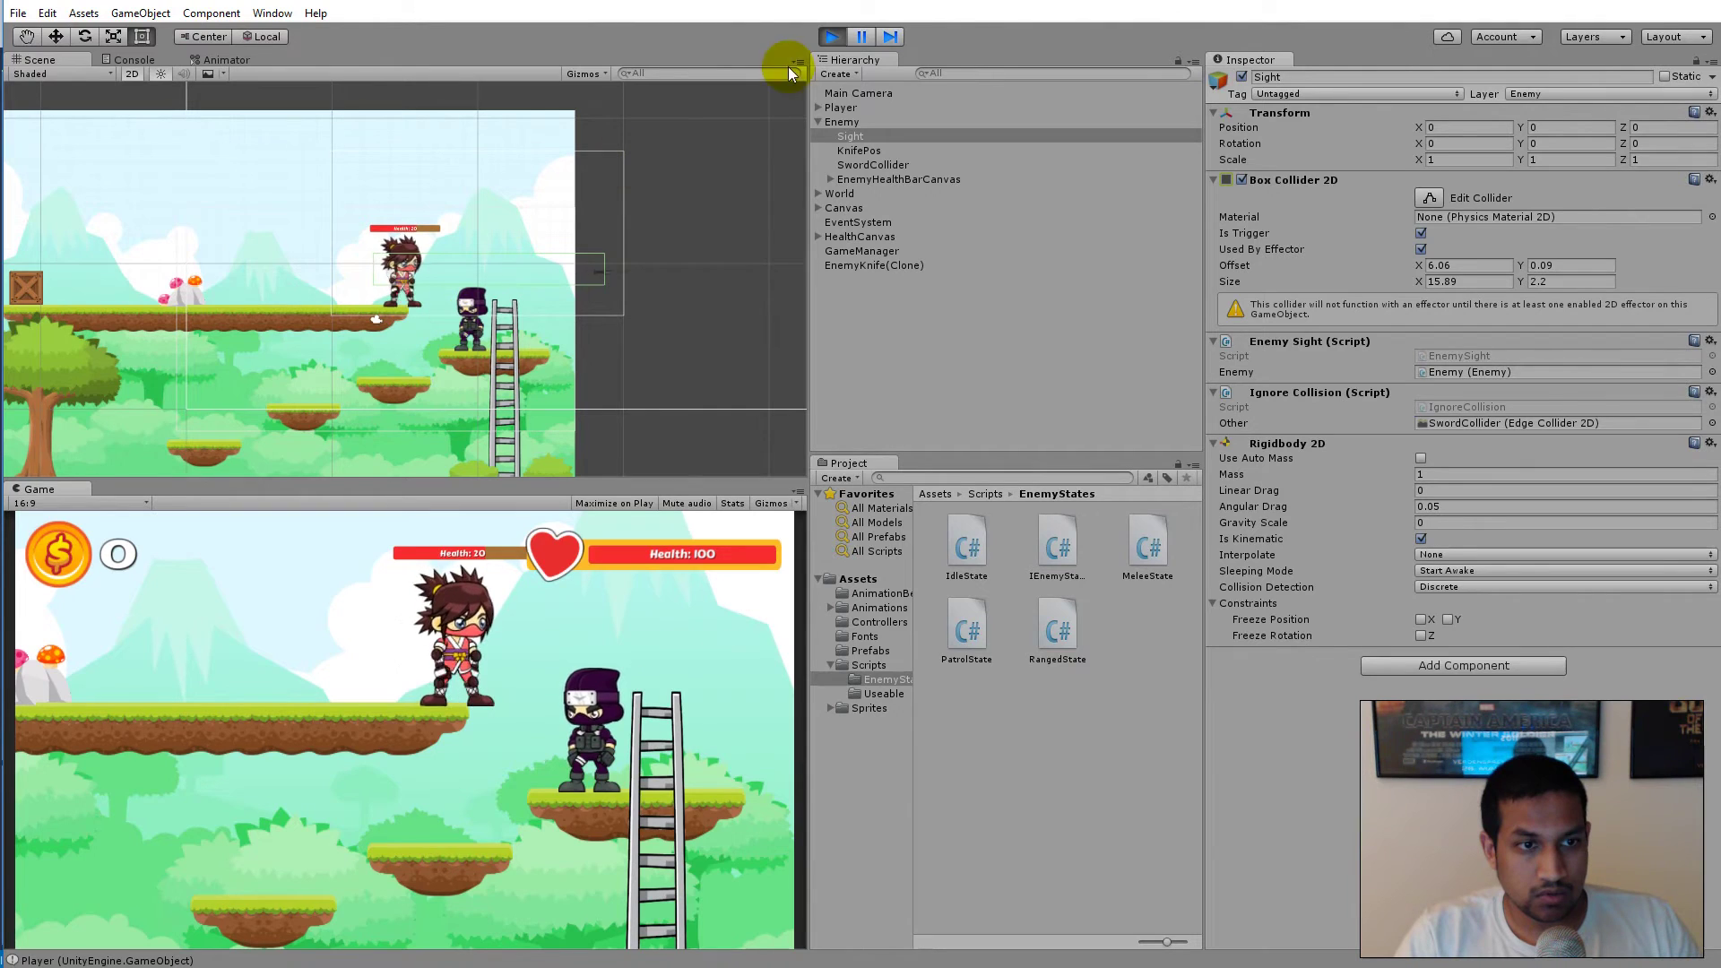
left_click(831, 37)
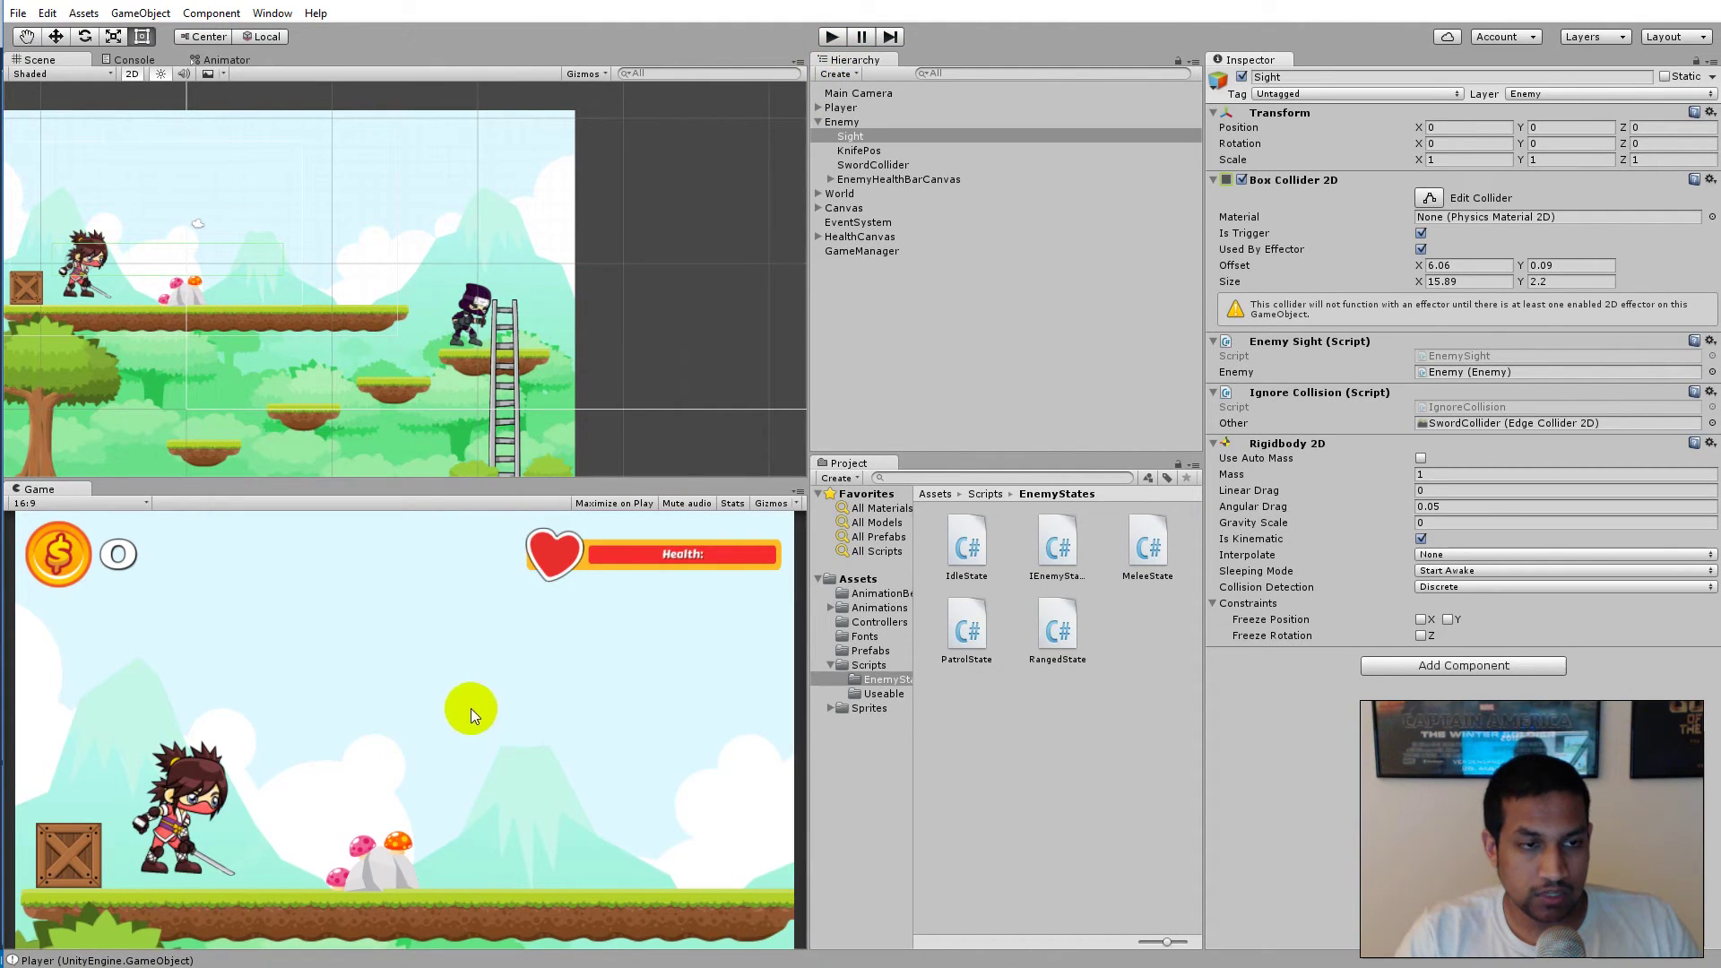
Step: Switch to Visual Studio, add Target = null; above the ChangeState call in the RangedState branch, and save Enemy.cs
key("alt+Tab")
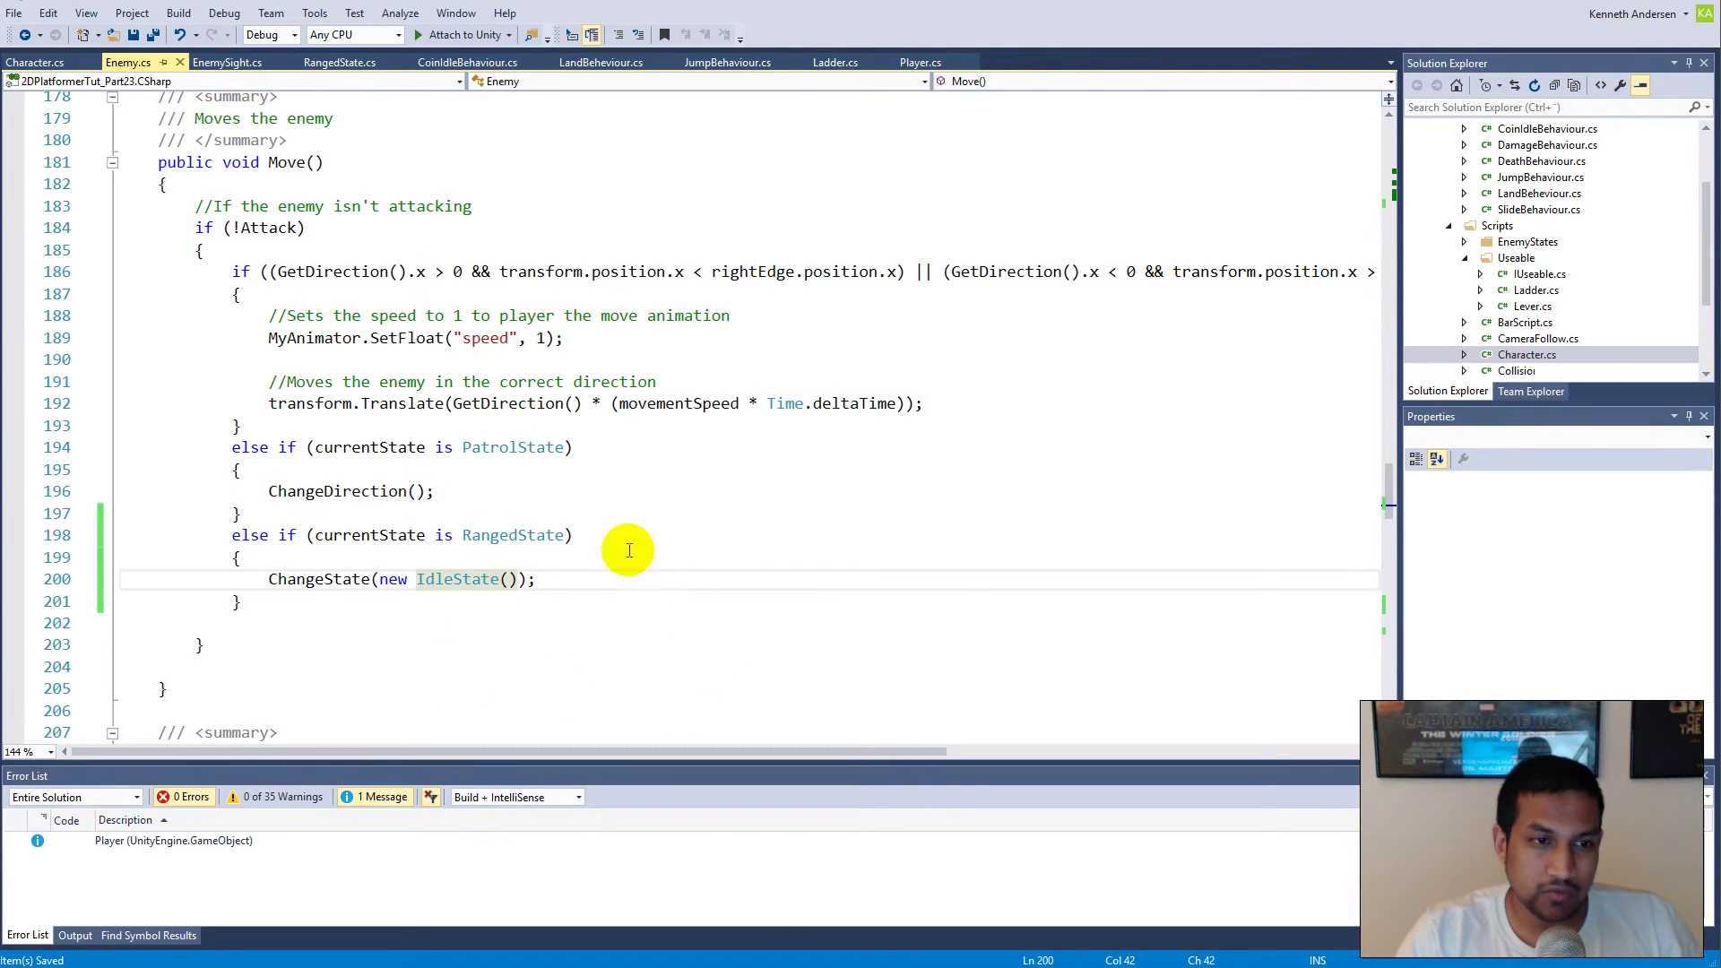
left_click(460, 552)
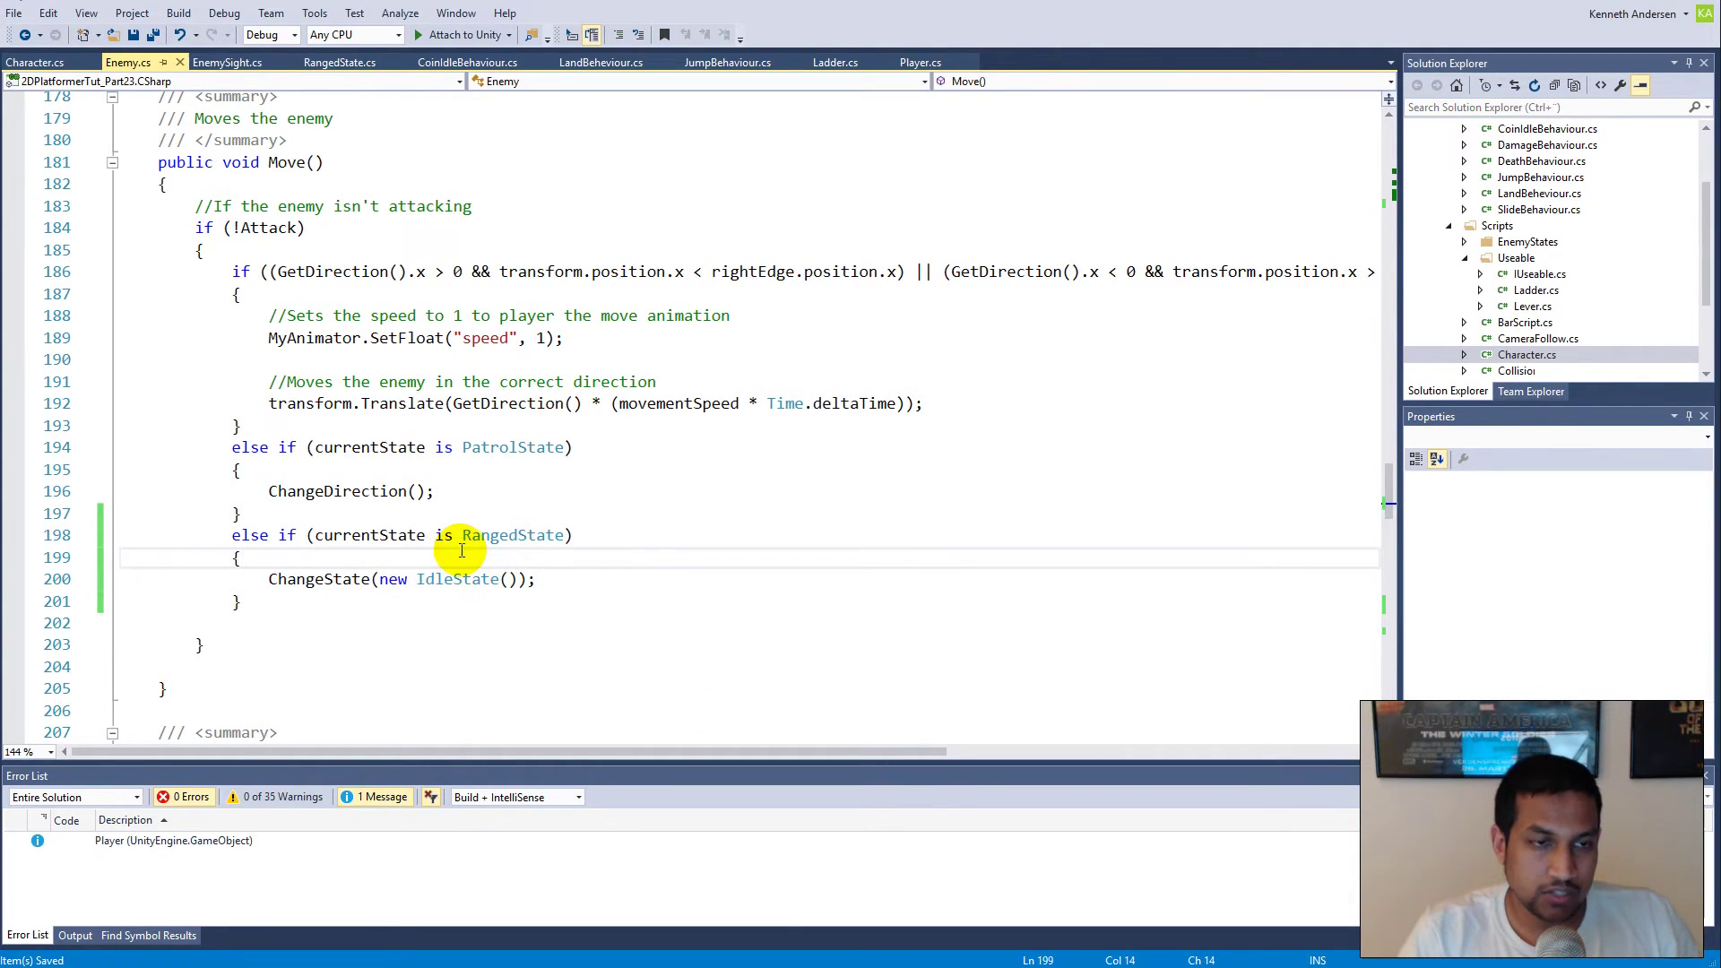
key("Return")
type("Target = ")
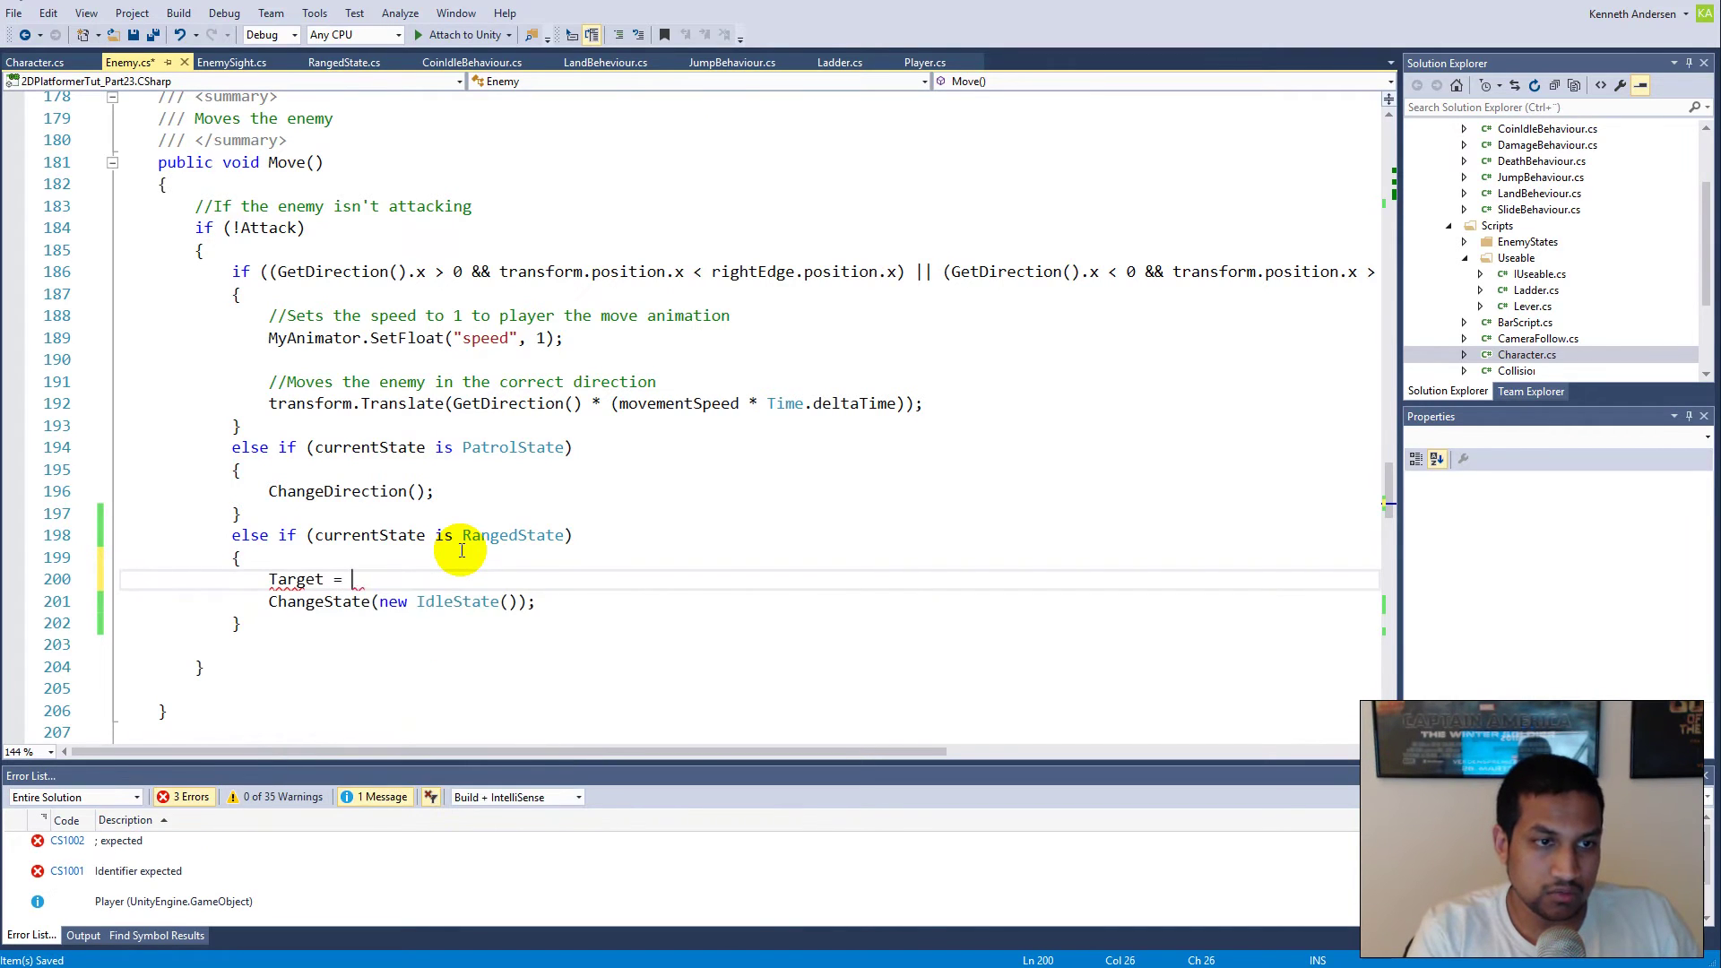
type("null;")
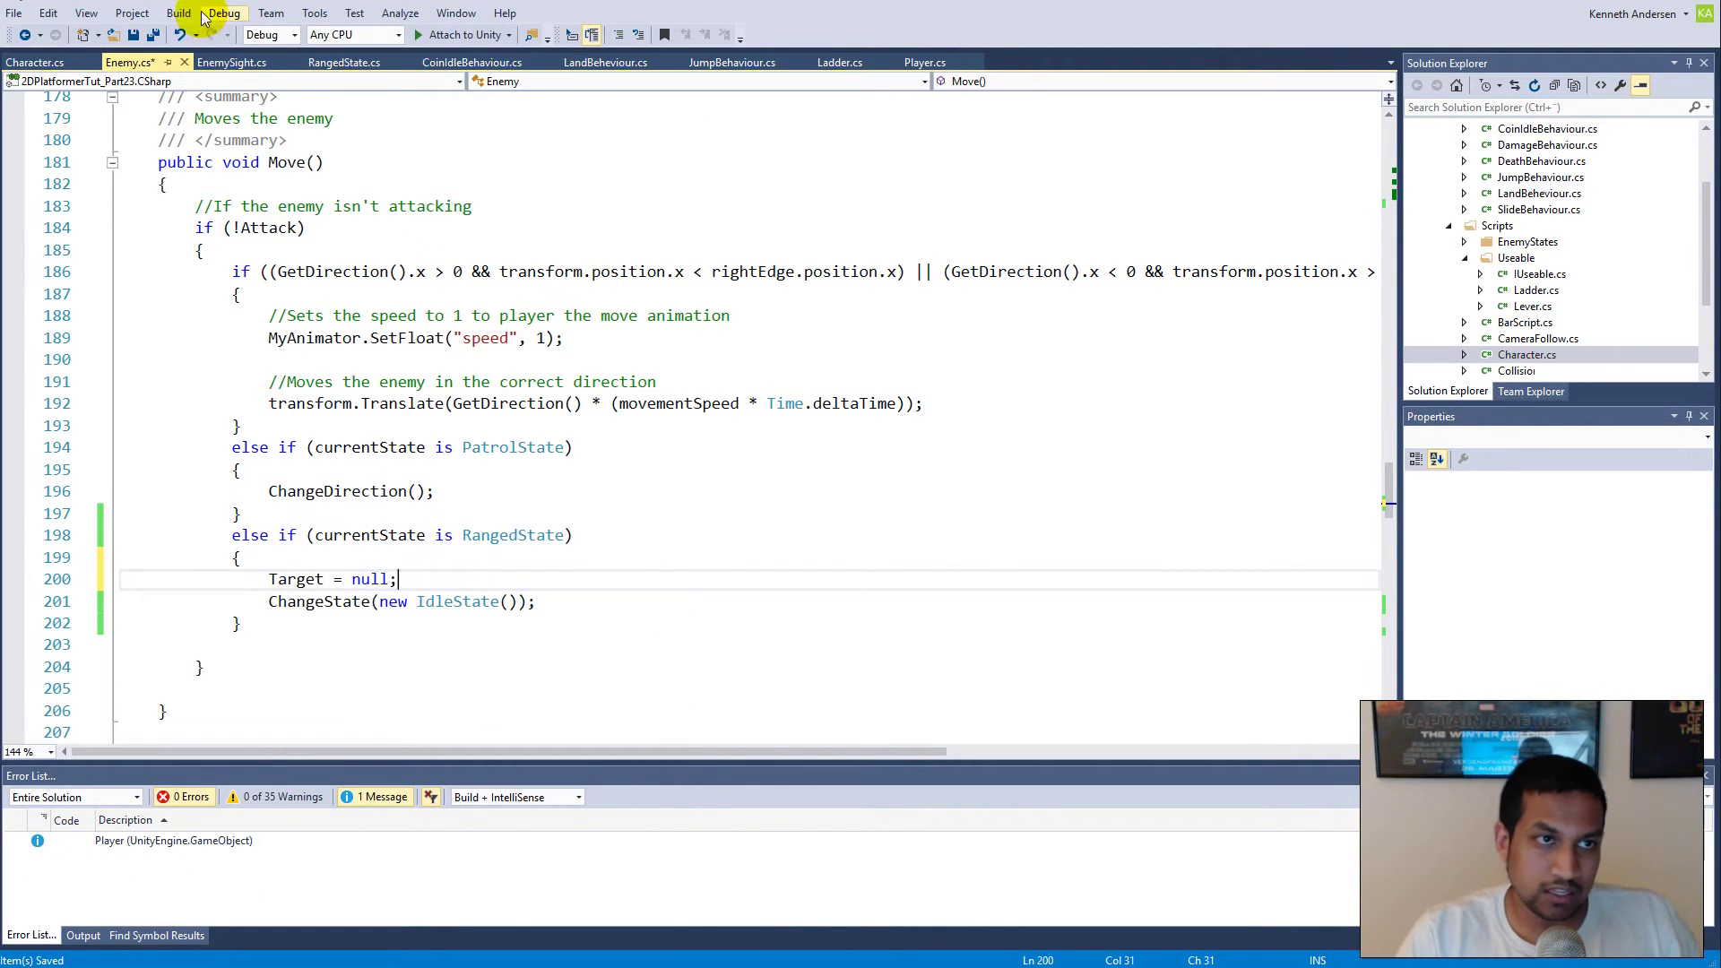
left_click(134, 35)
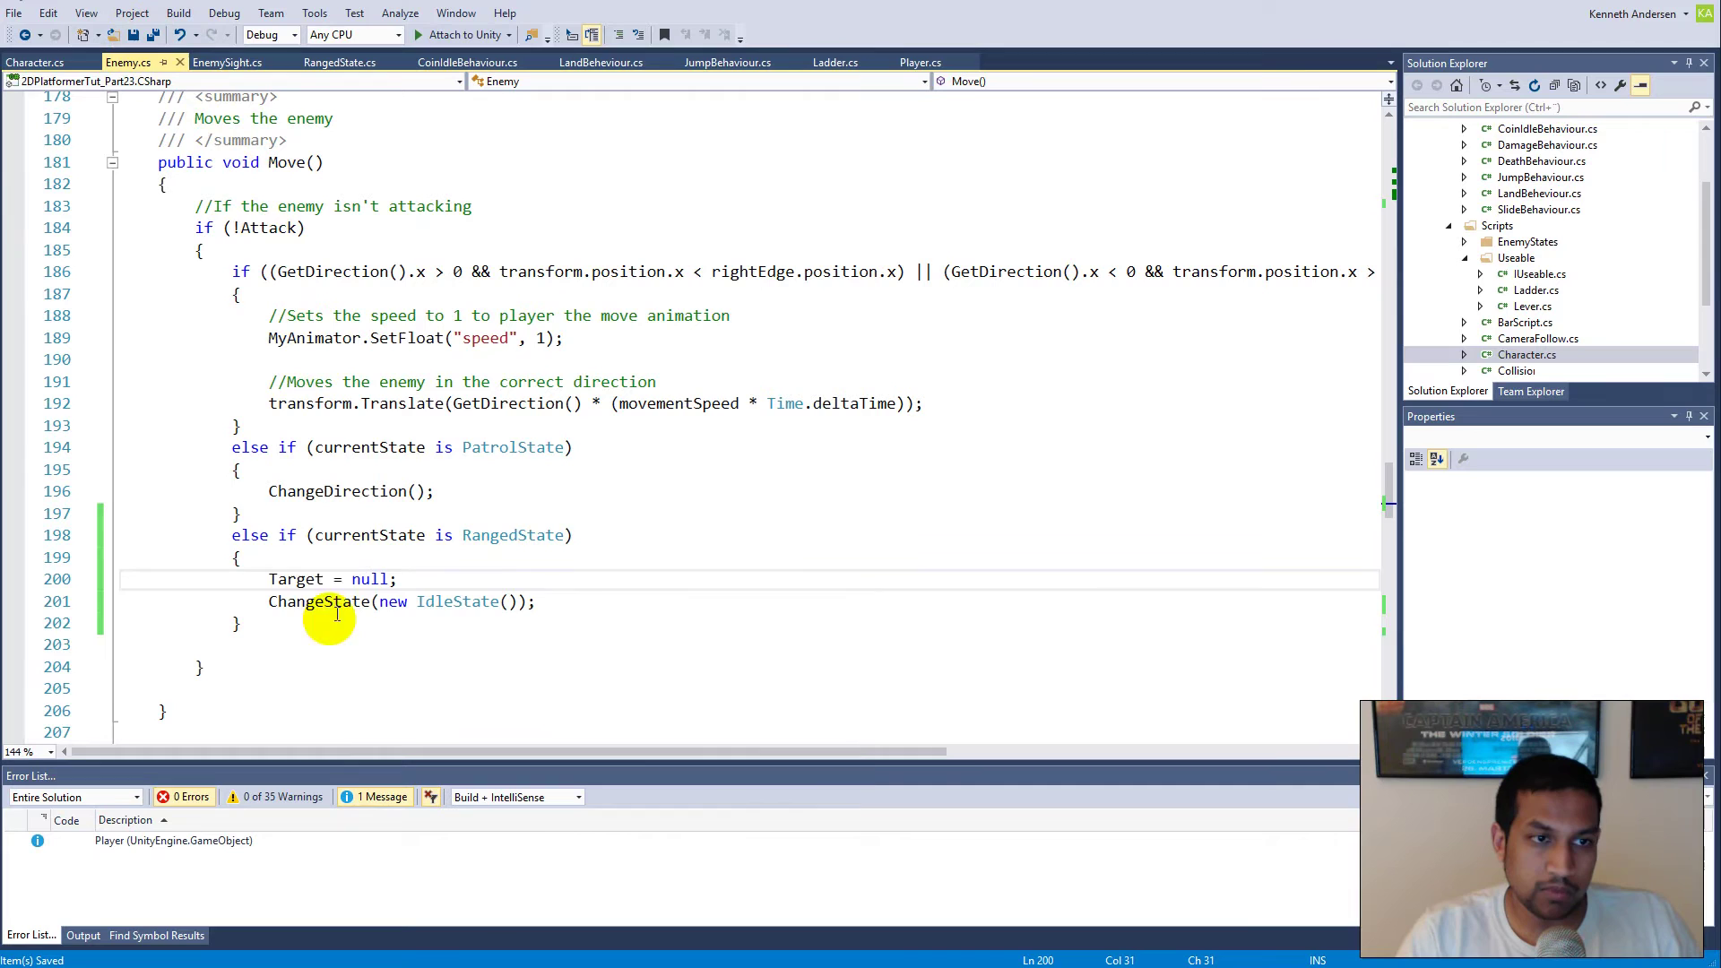
Step: Switch to Unity, start a new play-test, and move the player beneath the upper platform while watching the enemy at its edge
key("alt+Tab")
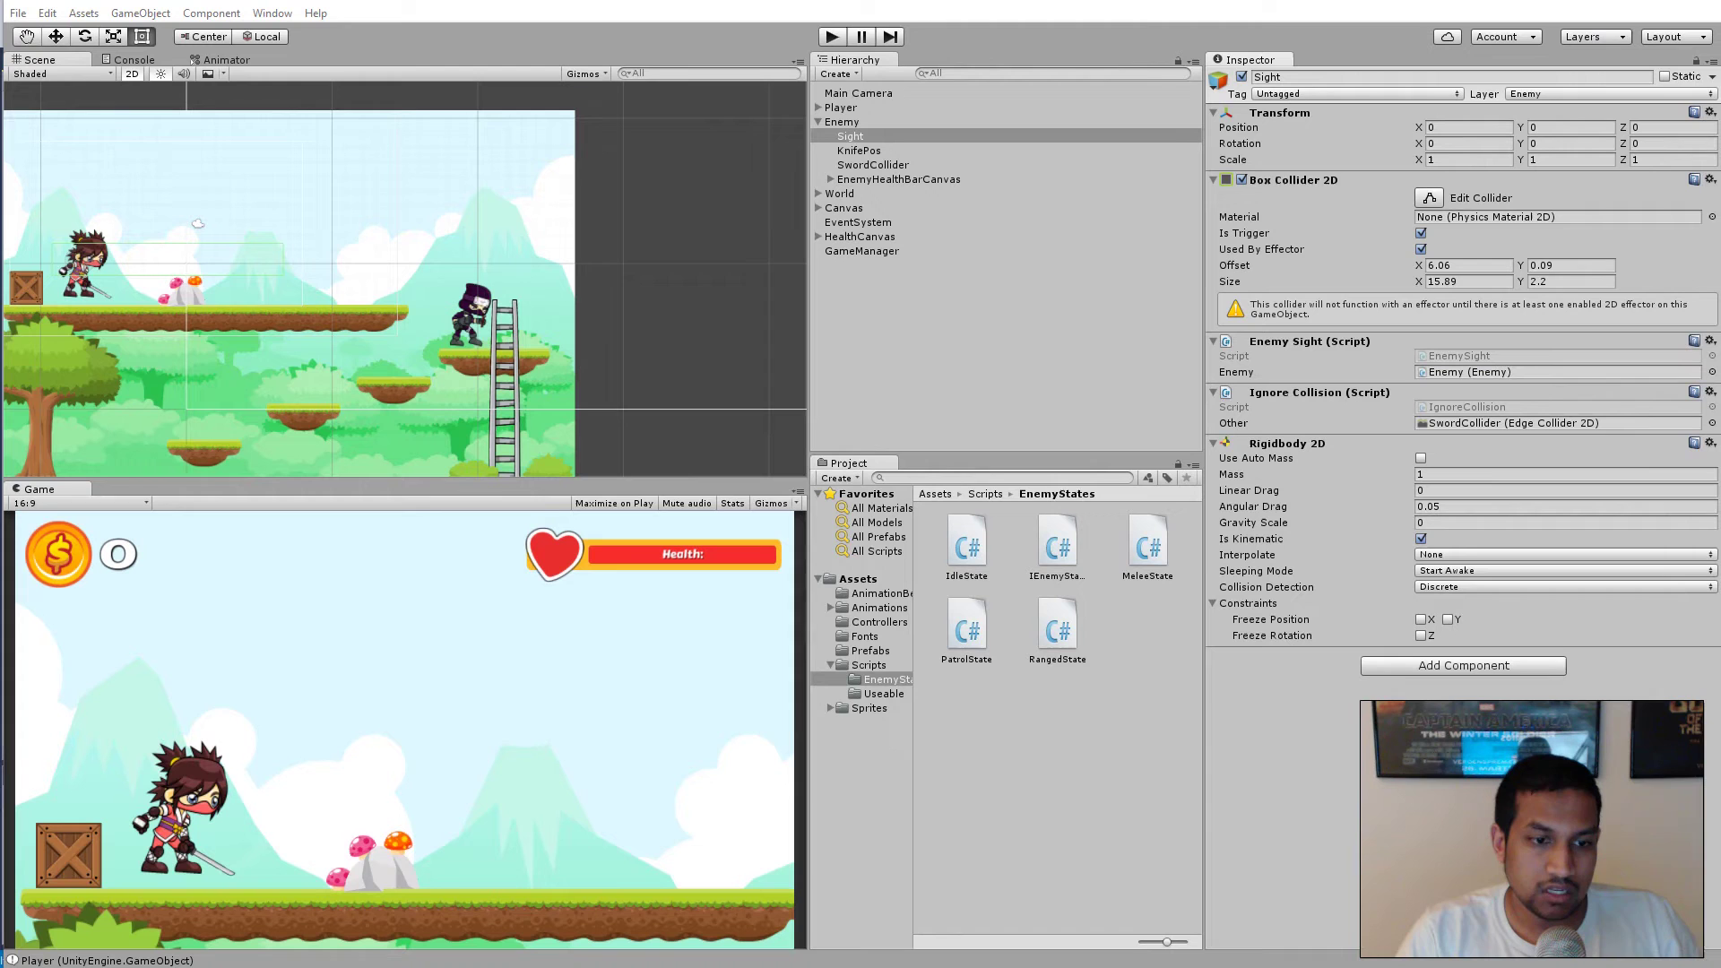
left_click(829, 35)
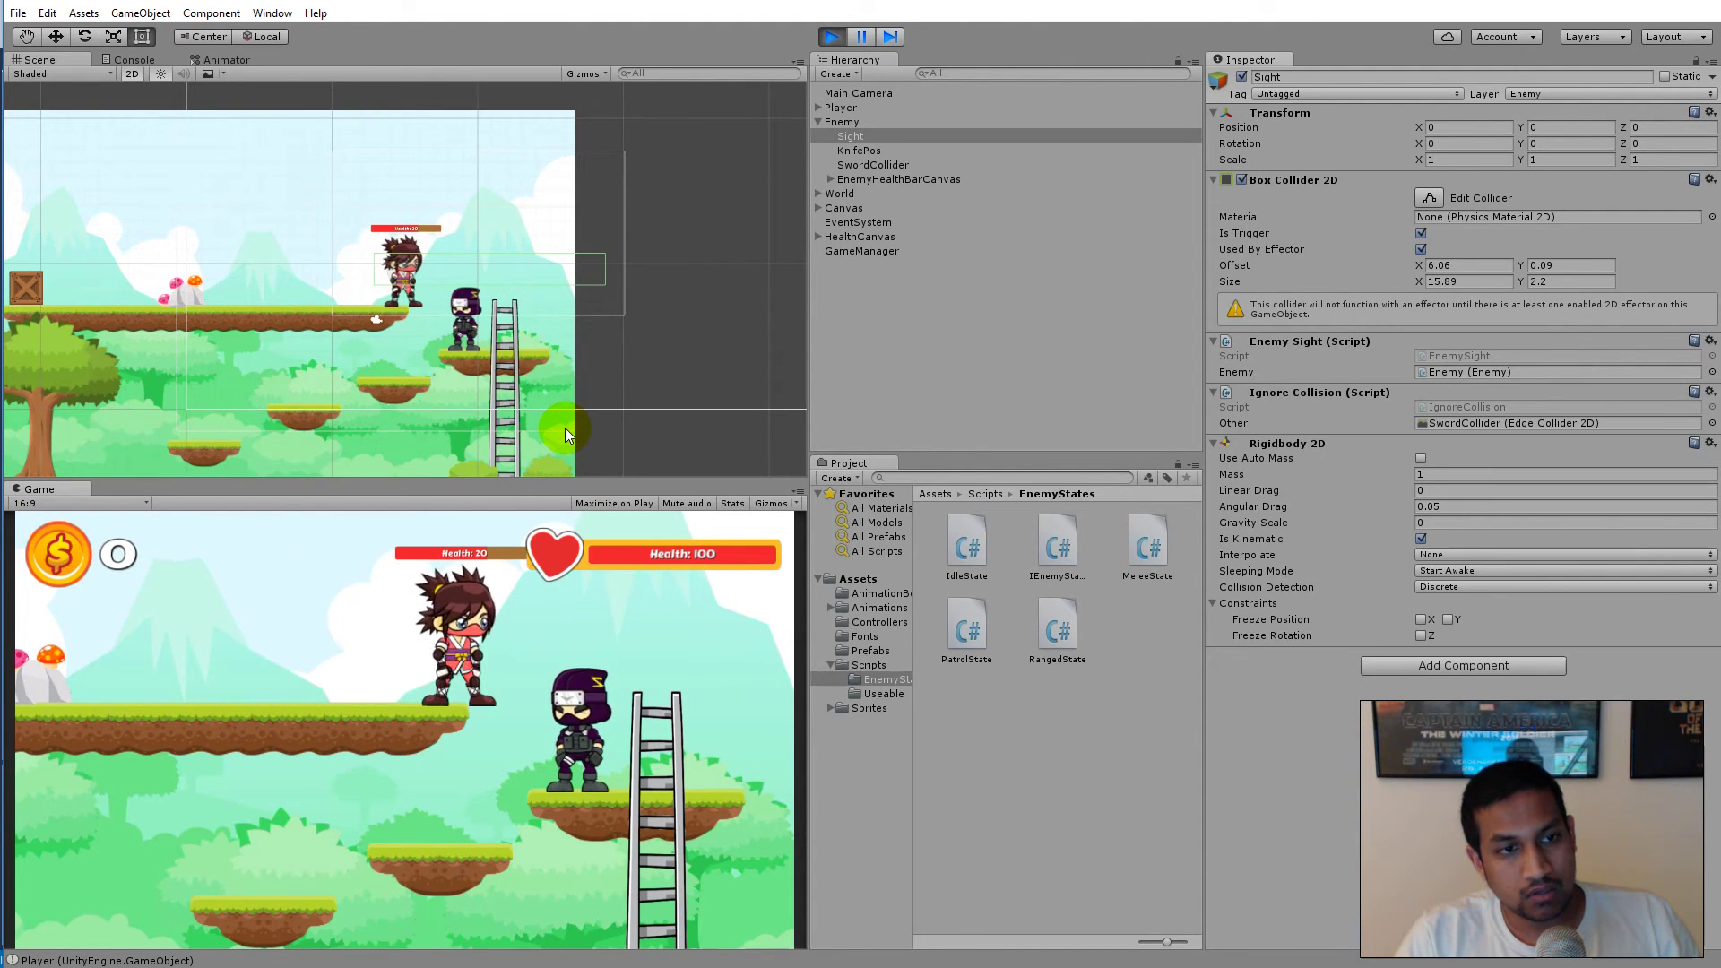
key("Left")
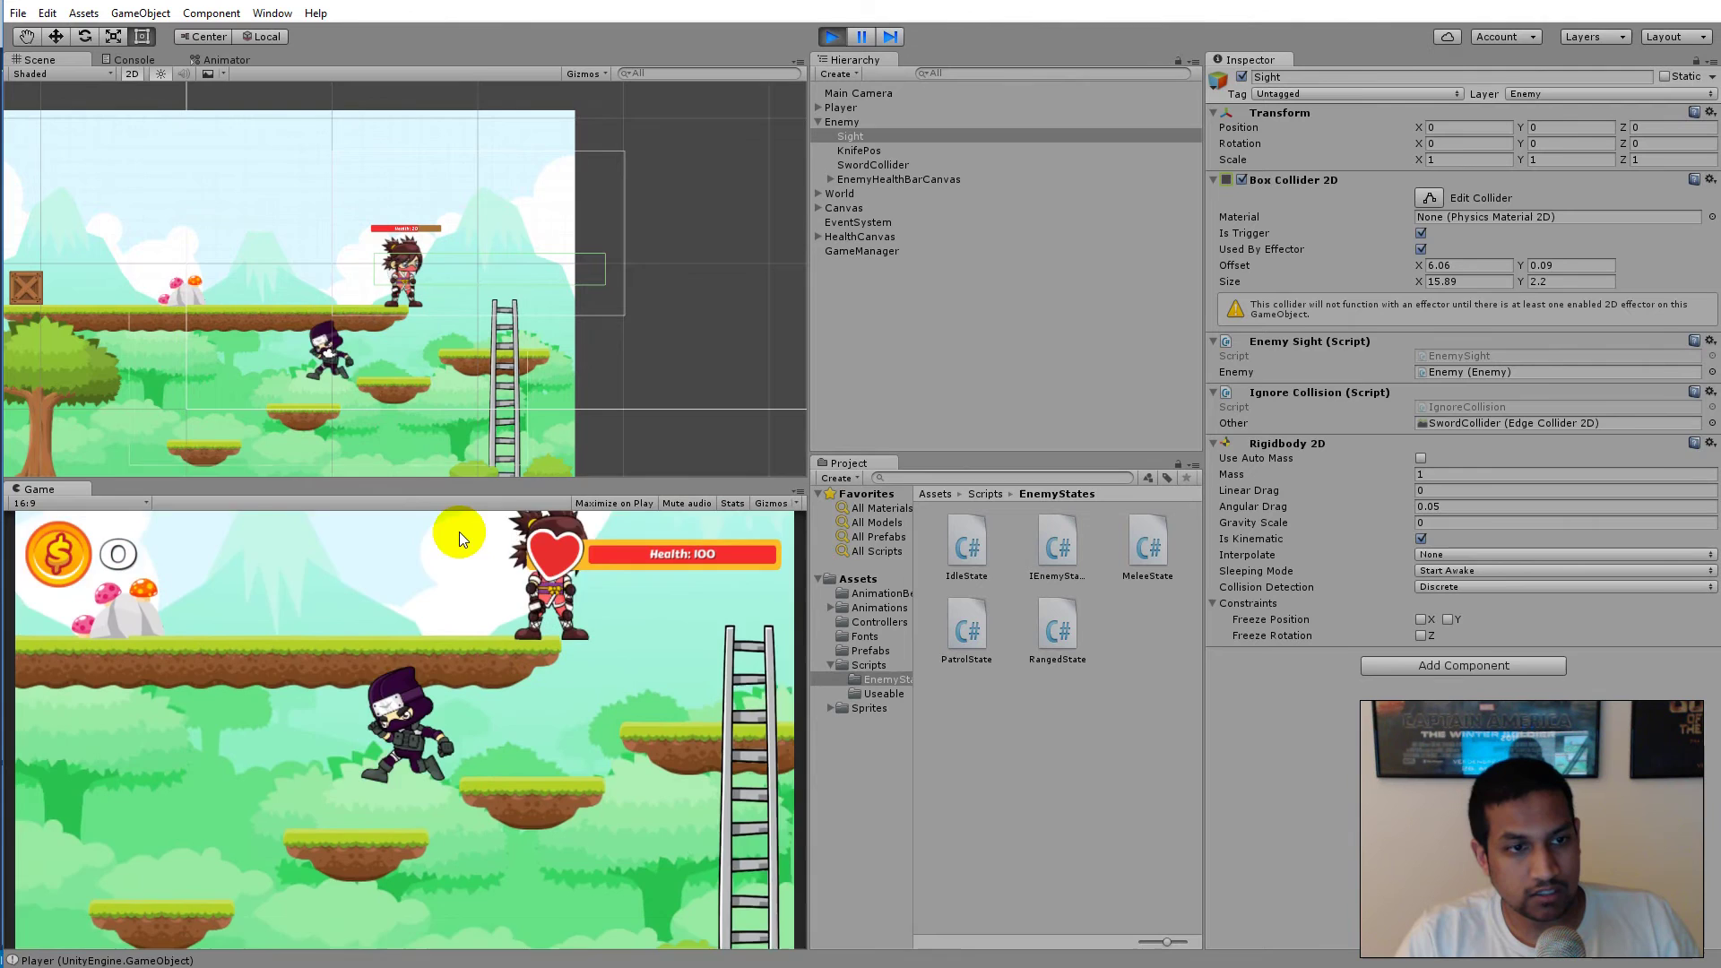
key("Right")
key("space")
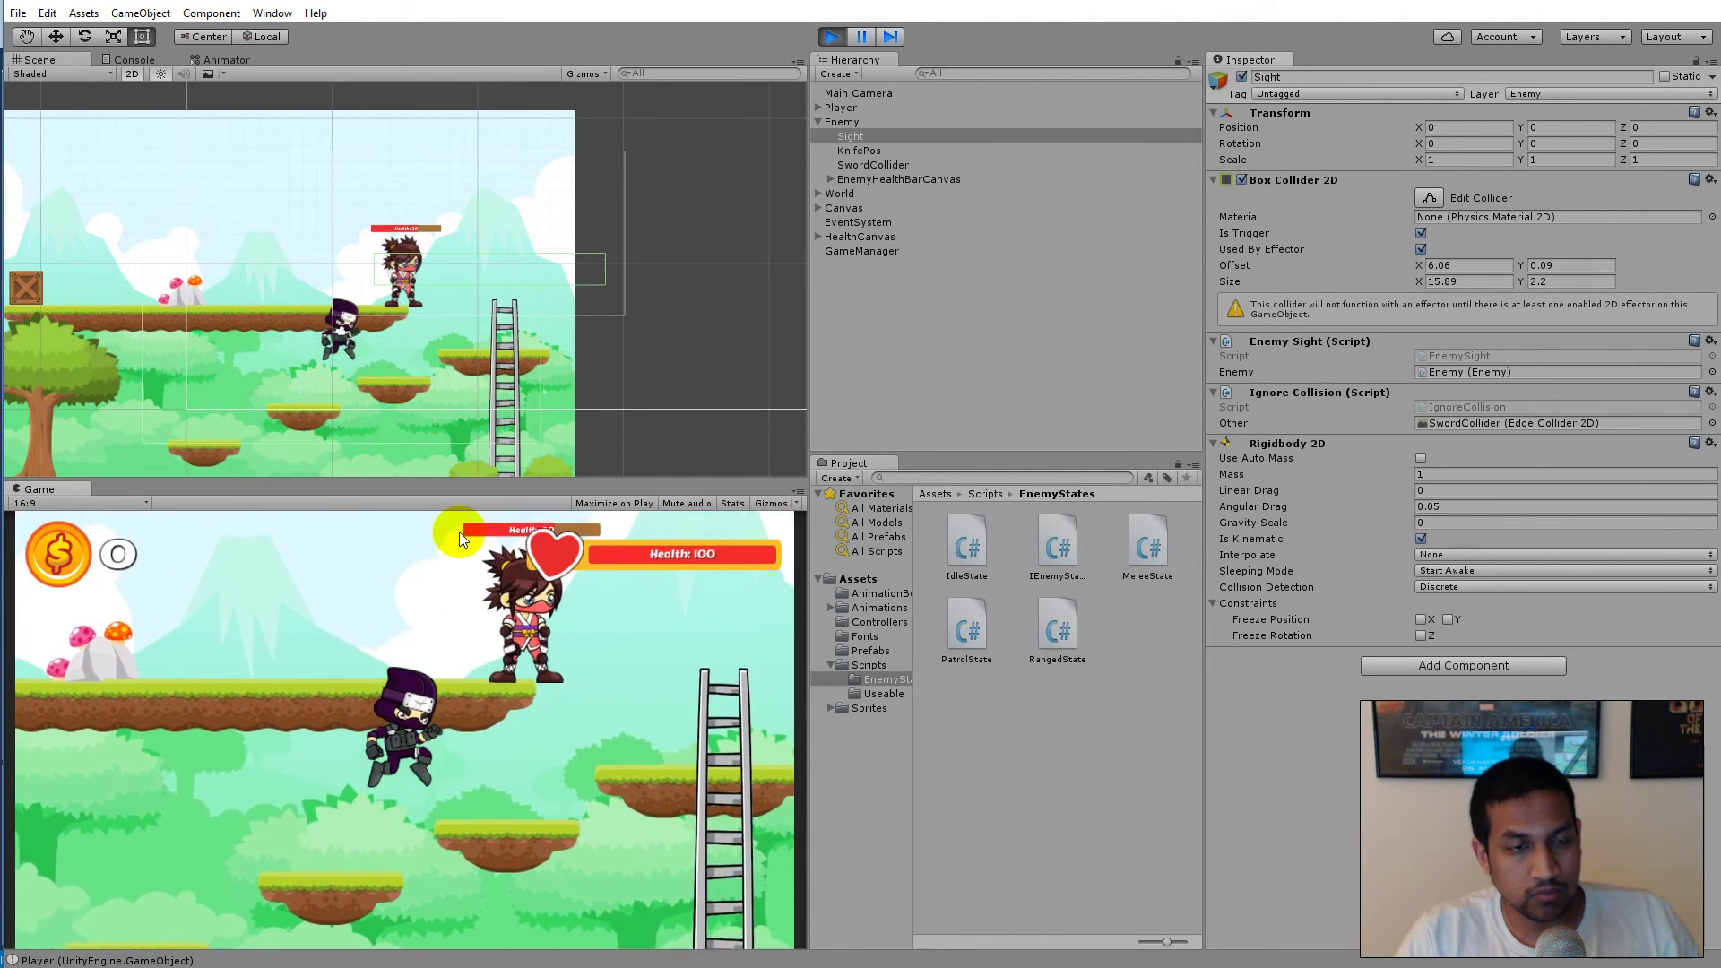
Step: Jump the player near the enemy and back to the ladder platform to check how the enemy reacts at the edge
key("space")
key("space")
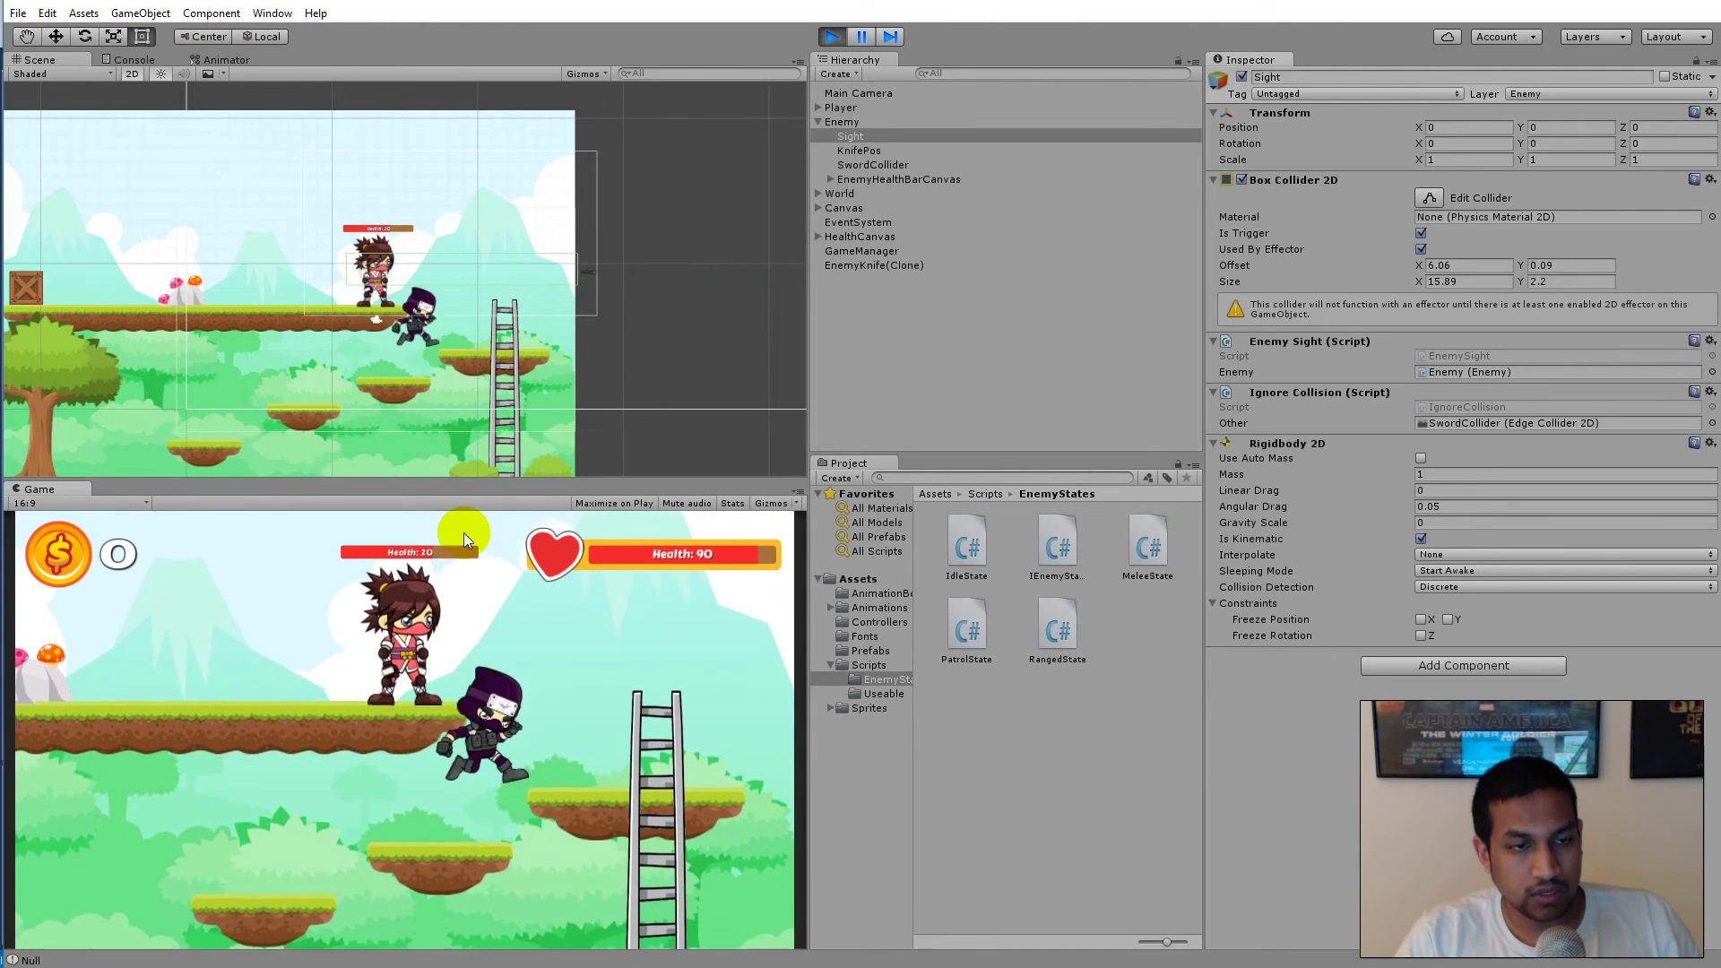
key("space")
key("Right")
key("Left")
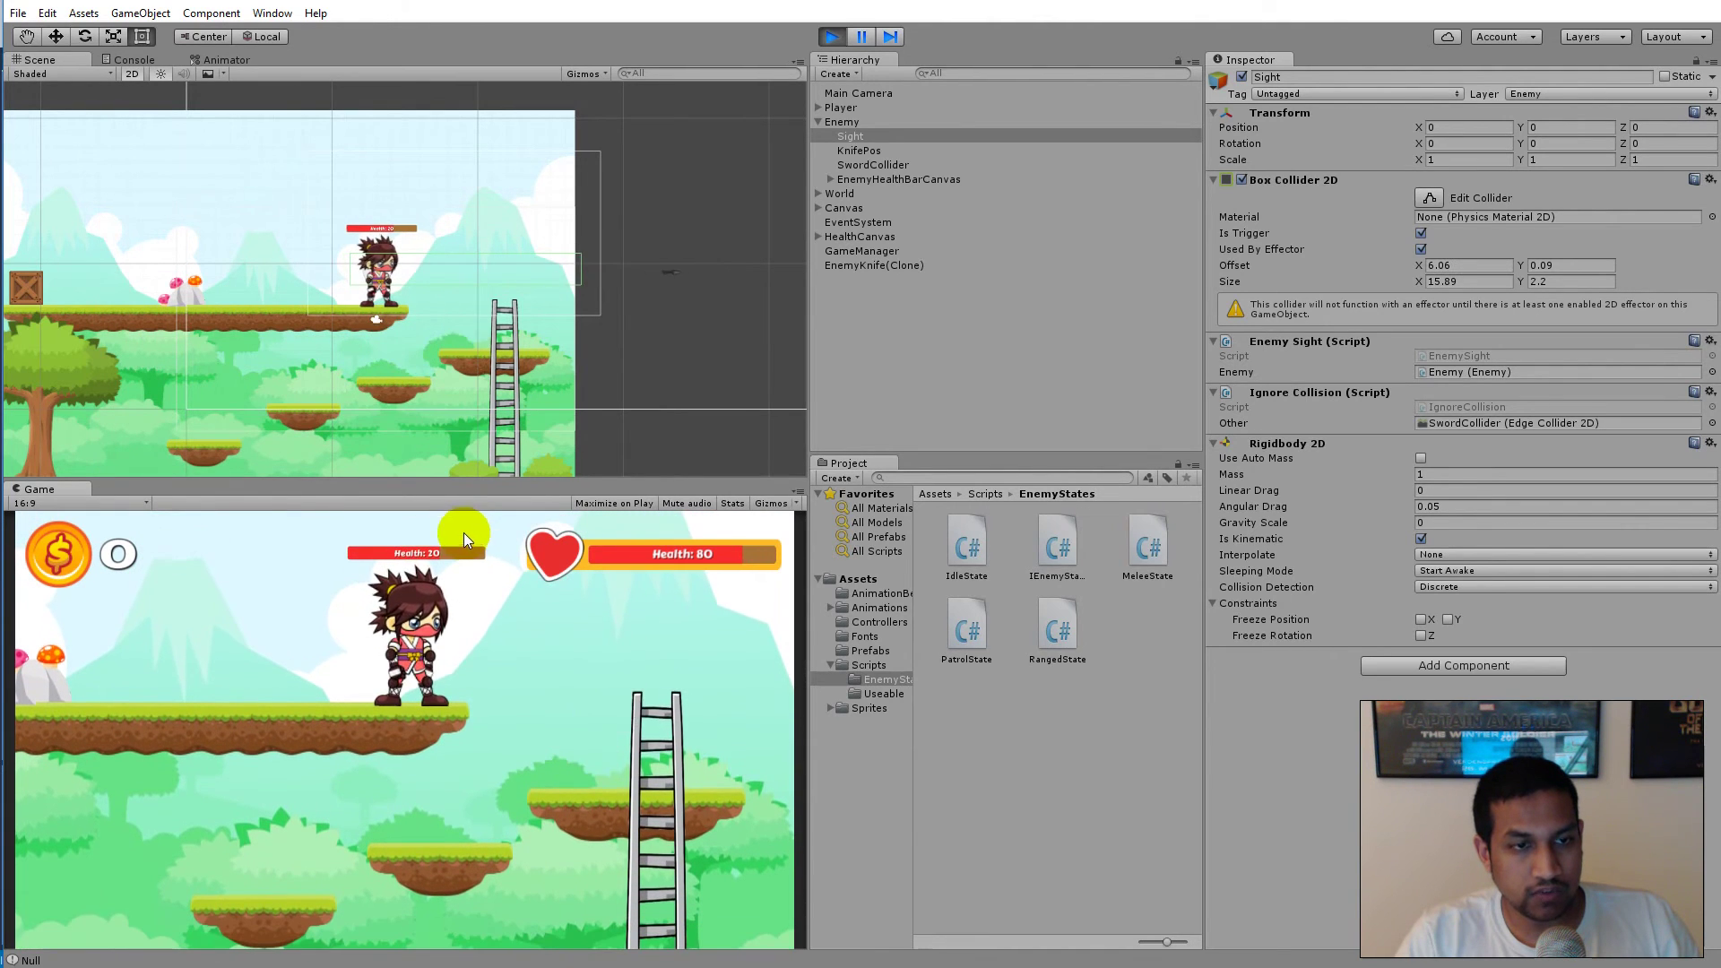
key("space")
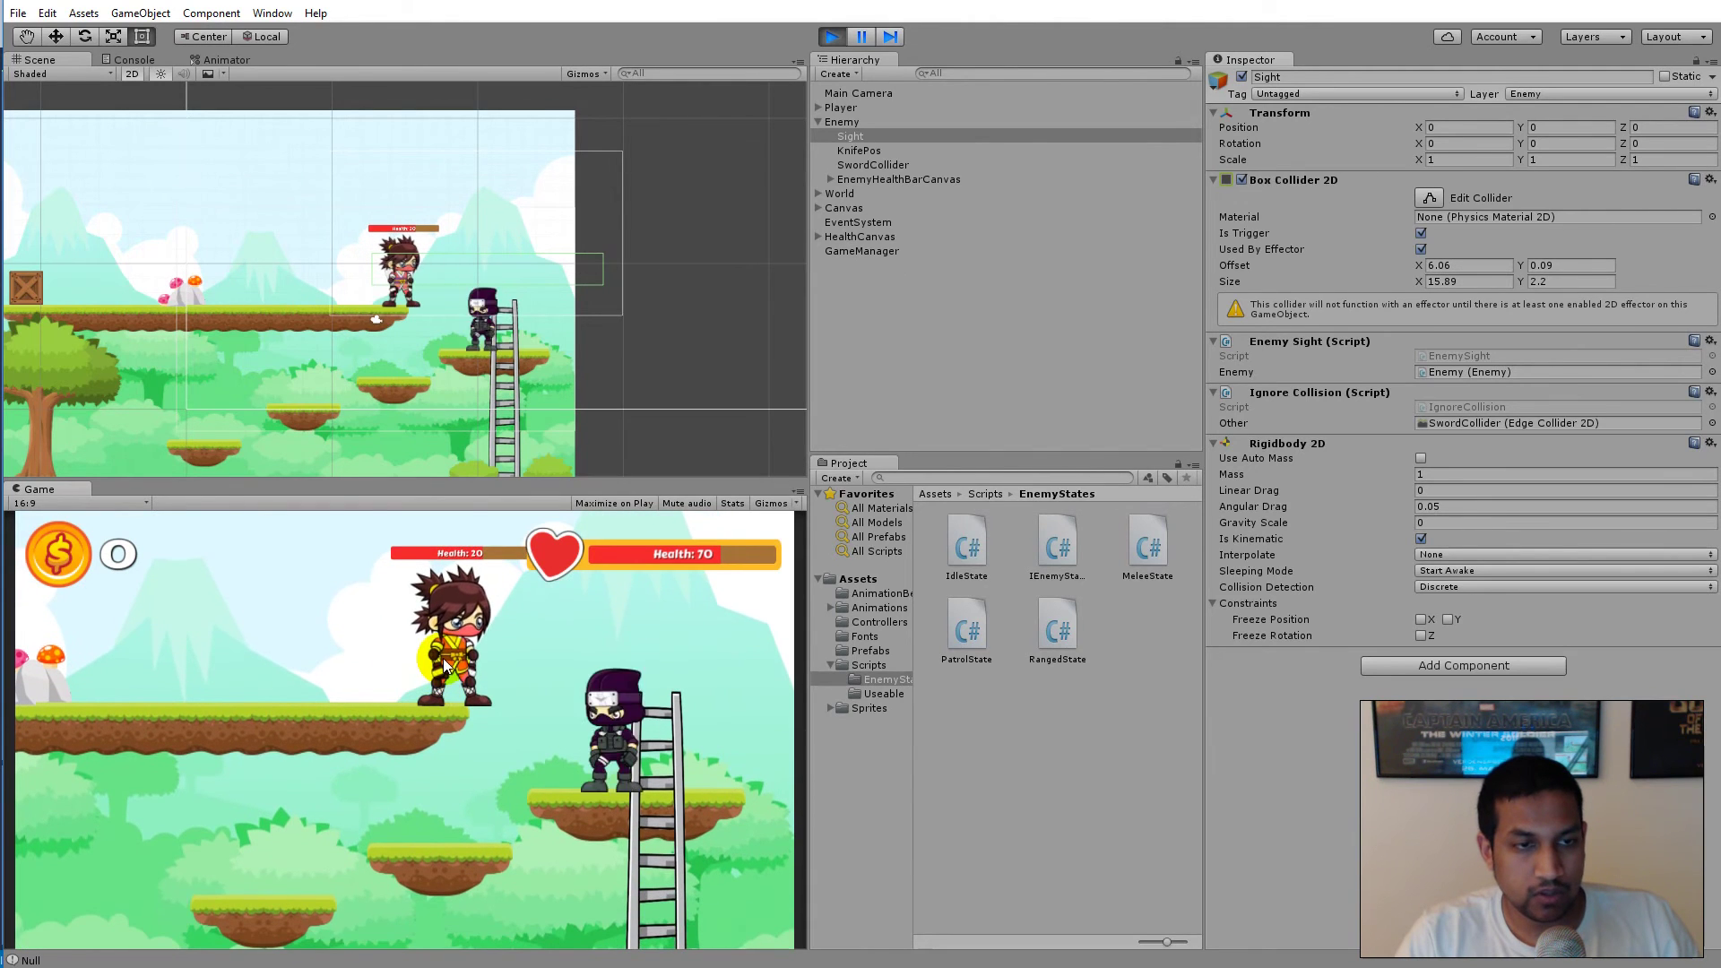
Step: Jump the player from the ladder platform to the upper platform and back toward the ladder, watching whether the enemy gives up its target
key("space")
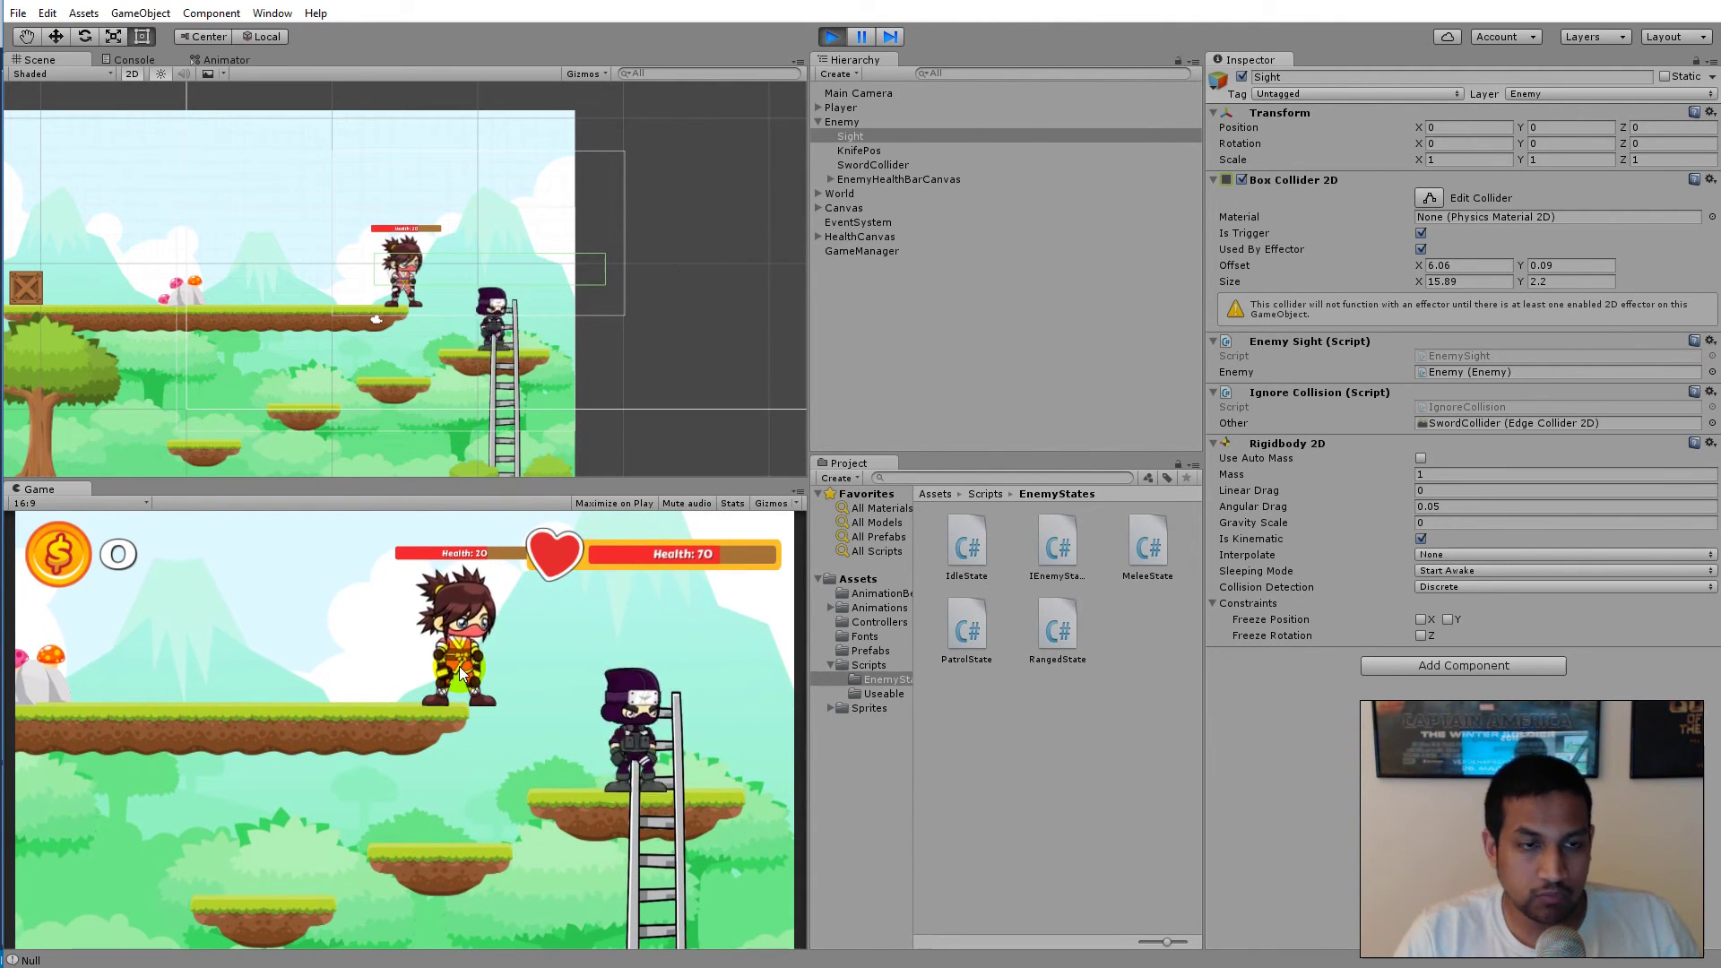
key("Up")
key("Left")
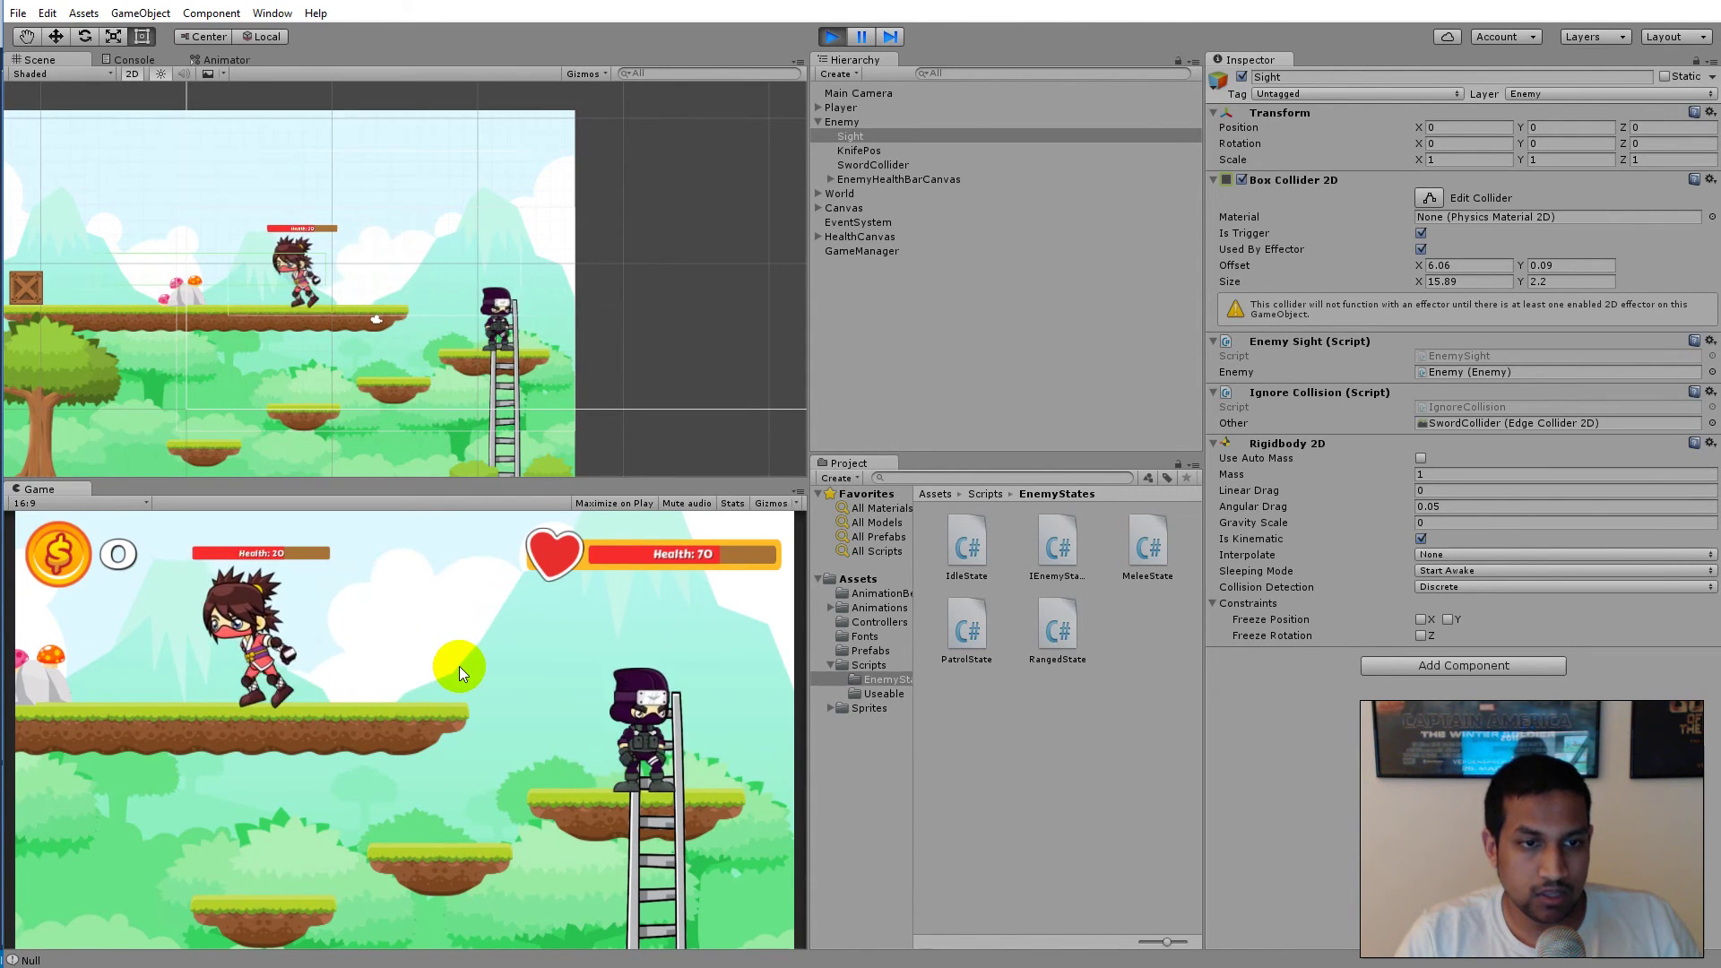
key("Left")
key("space")
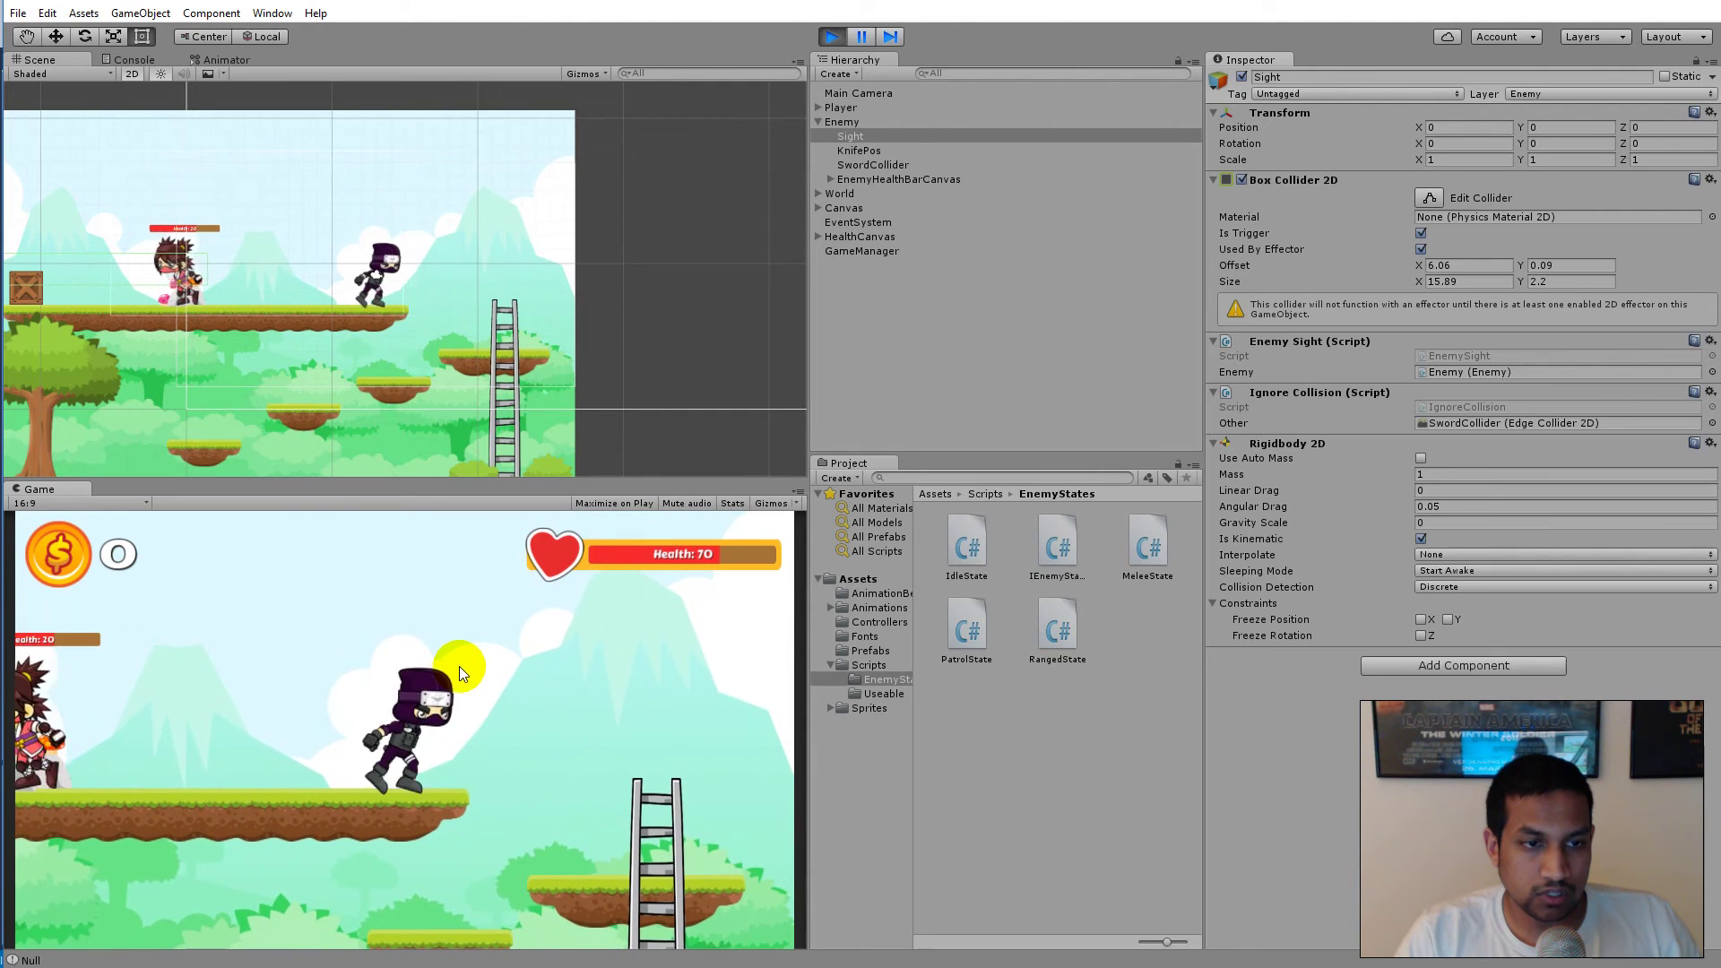
key("Right")
key("Left")
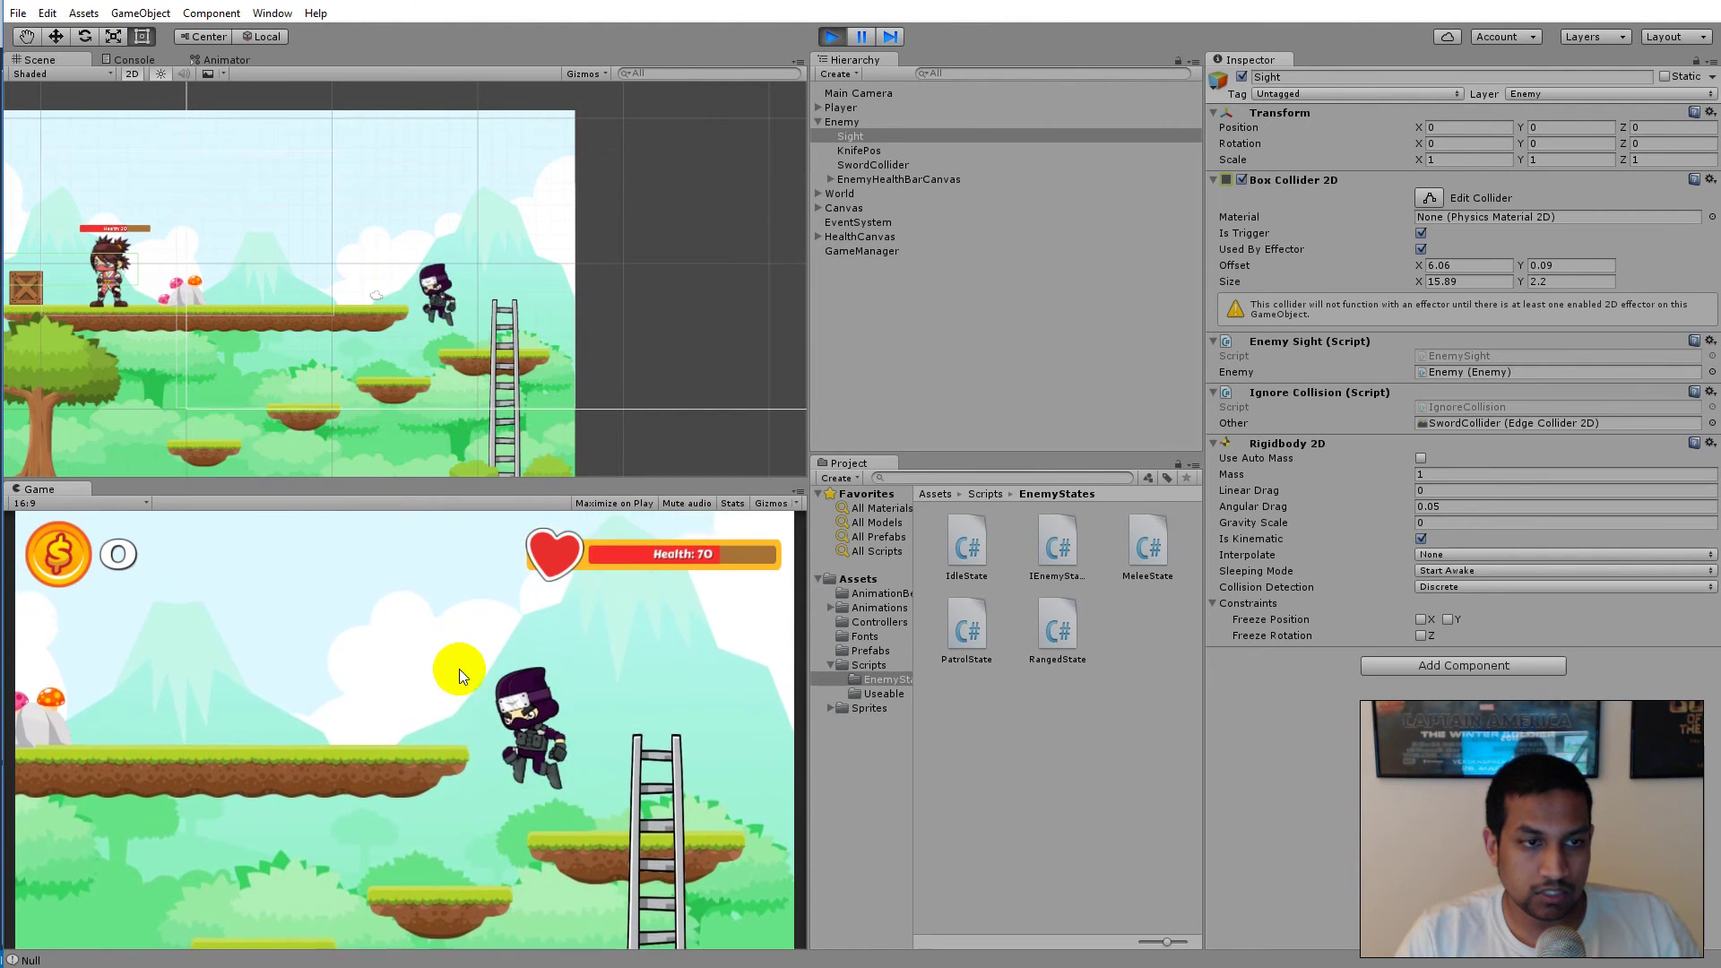
key("Right")
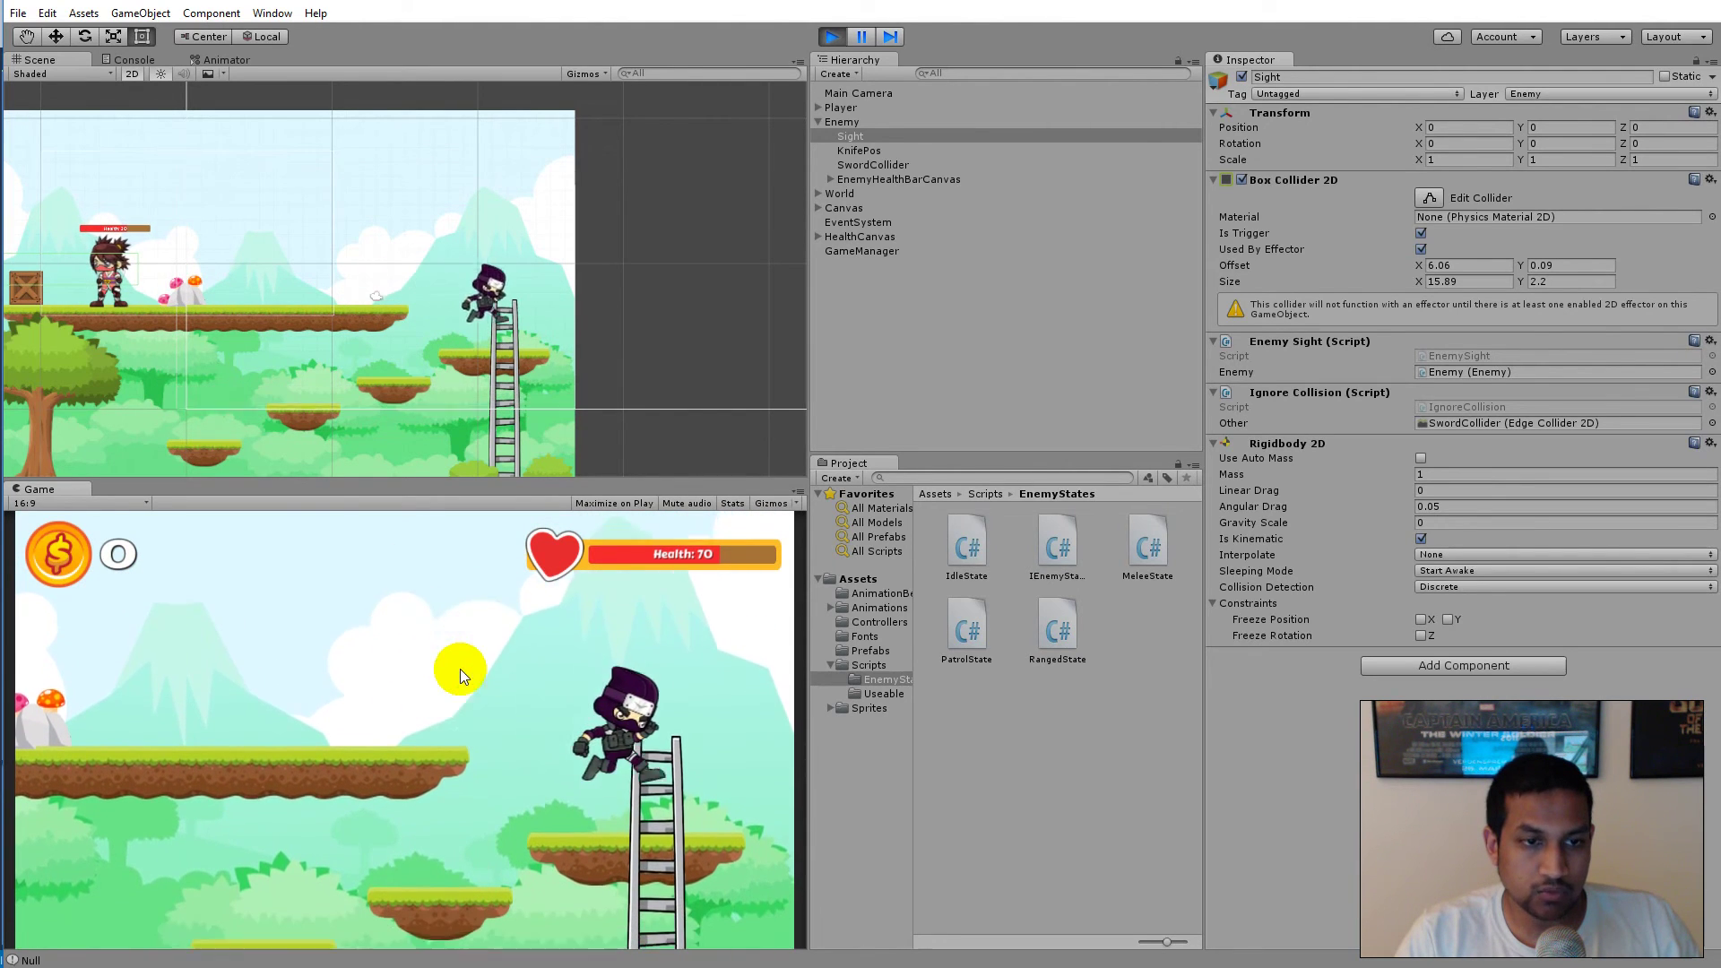
Step: Bring the player back onto the upper platform, approach the enemy near the crate to check its reaction, and end the play-test
key("Up")
key("Left")
key("space")
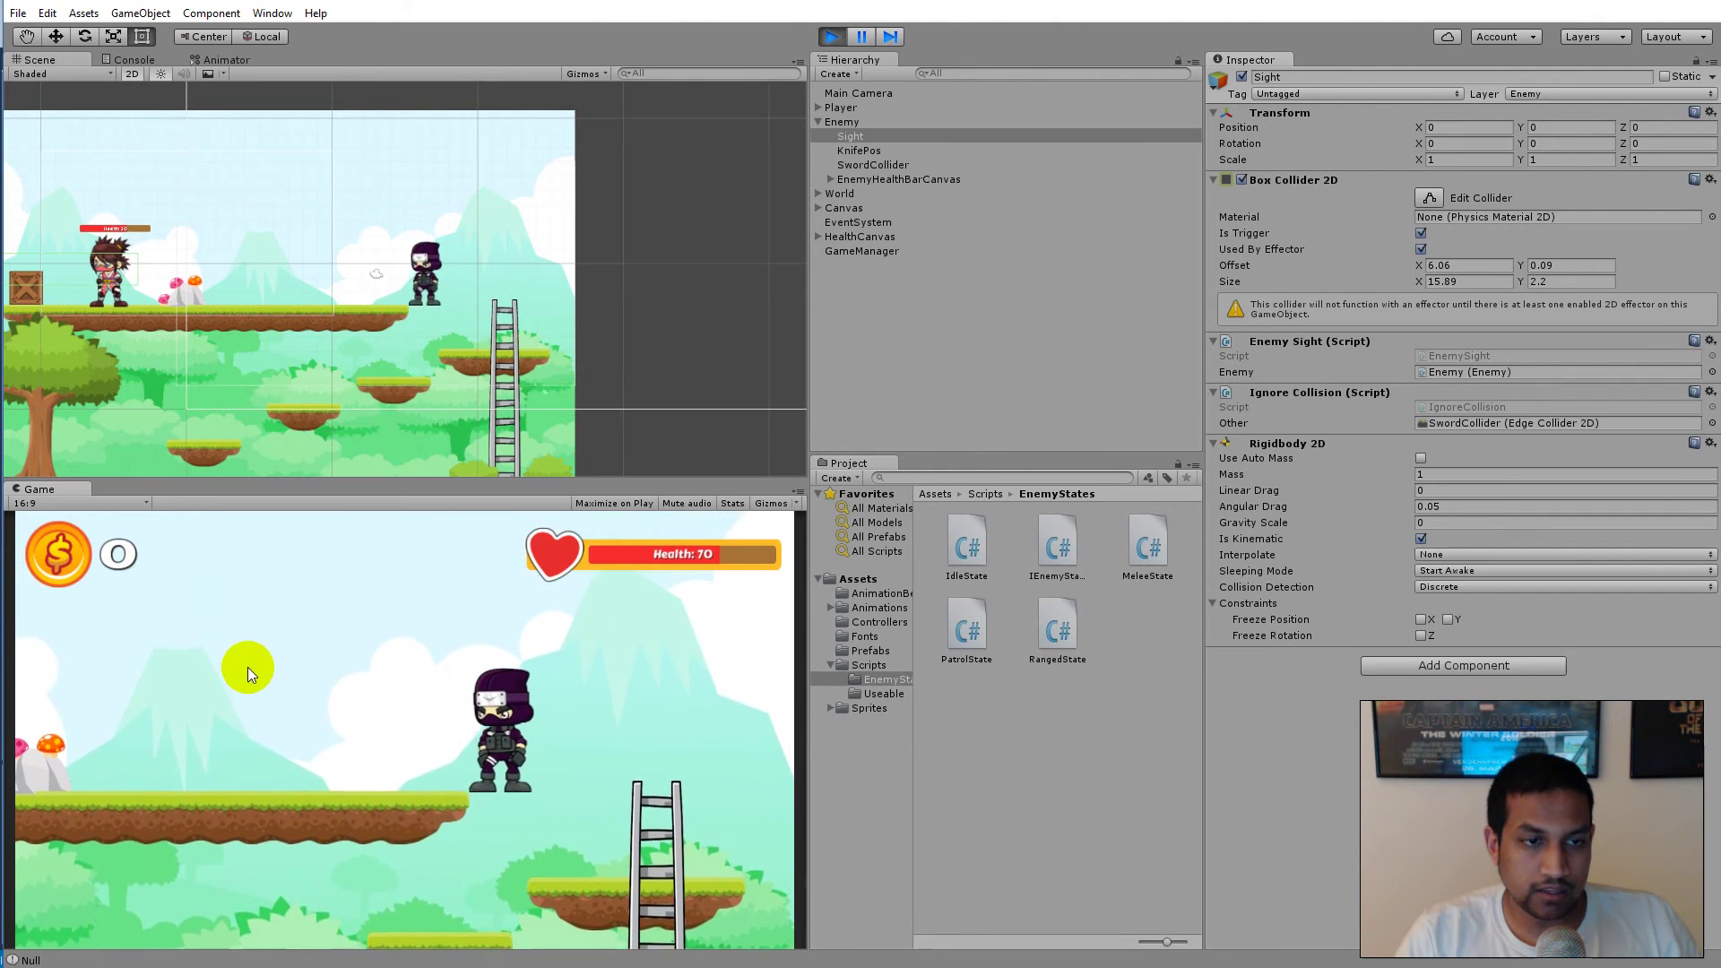
key("space")
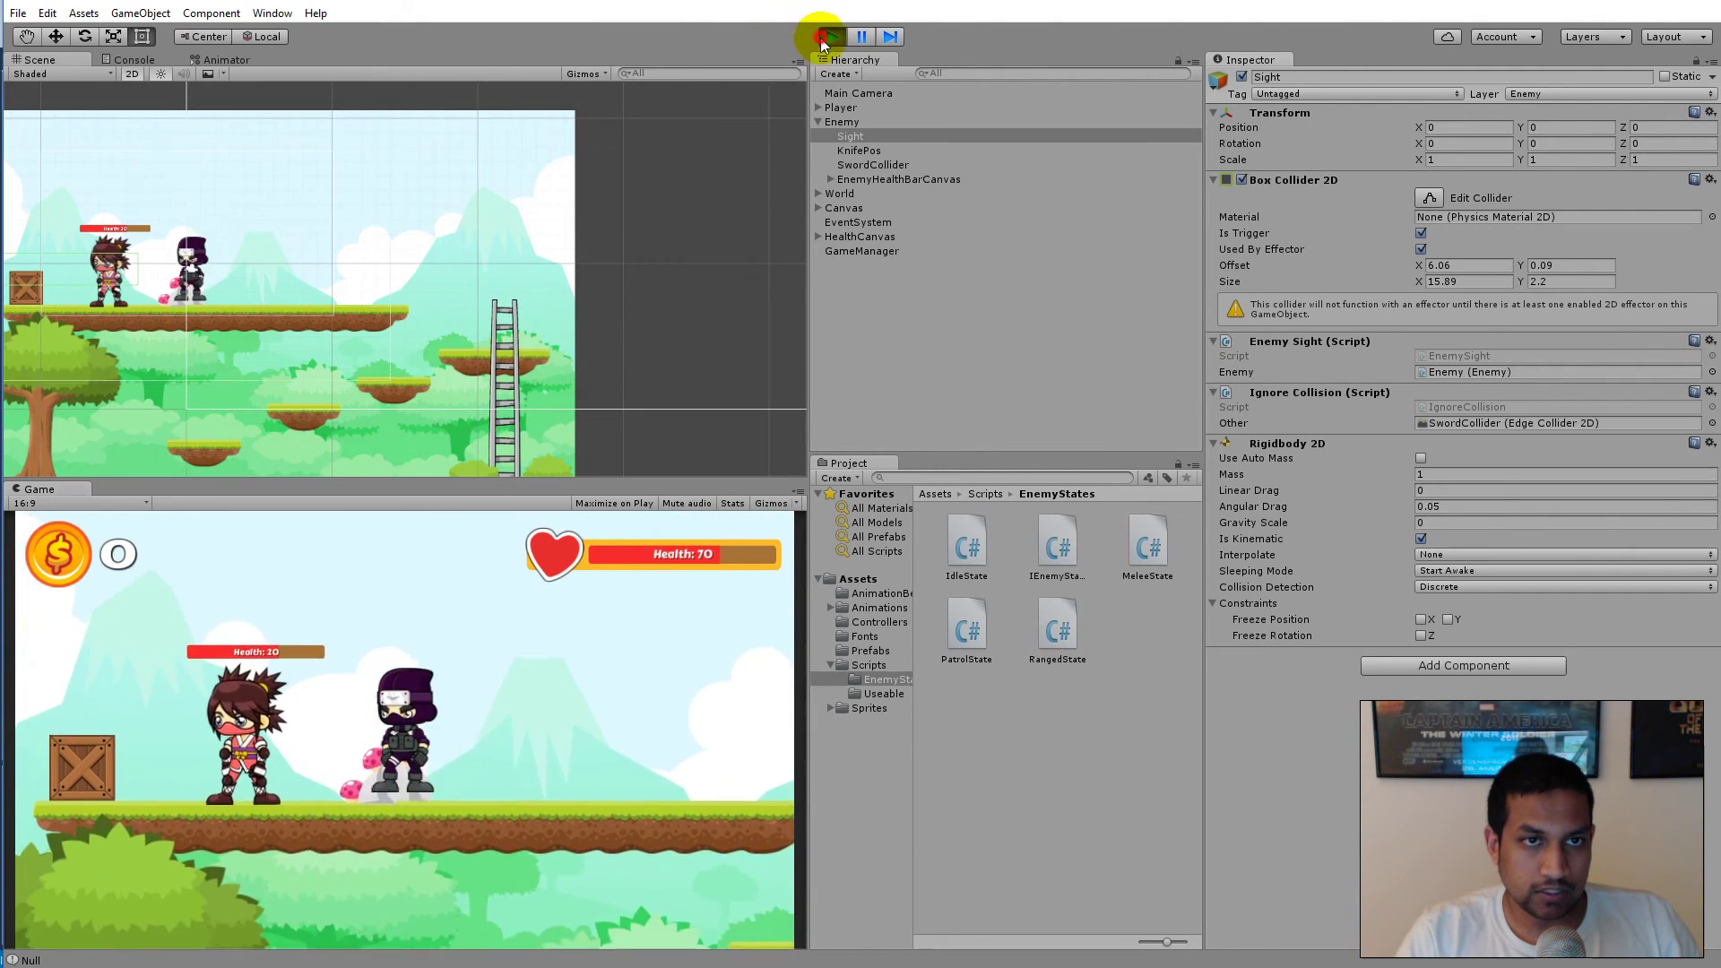
left_click(830, 37)
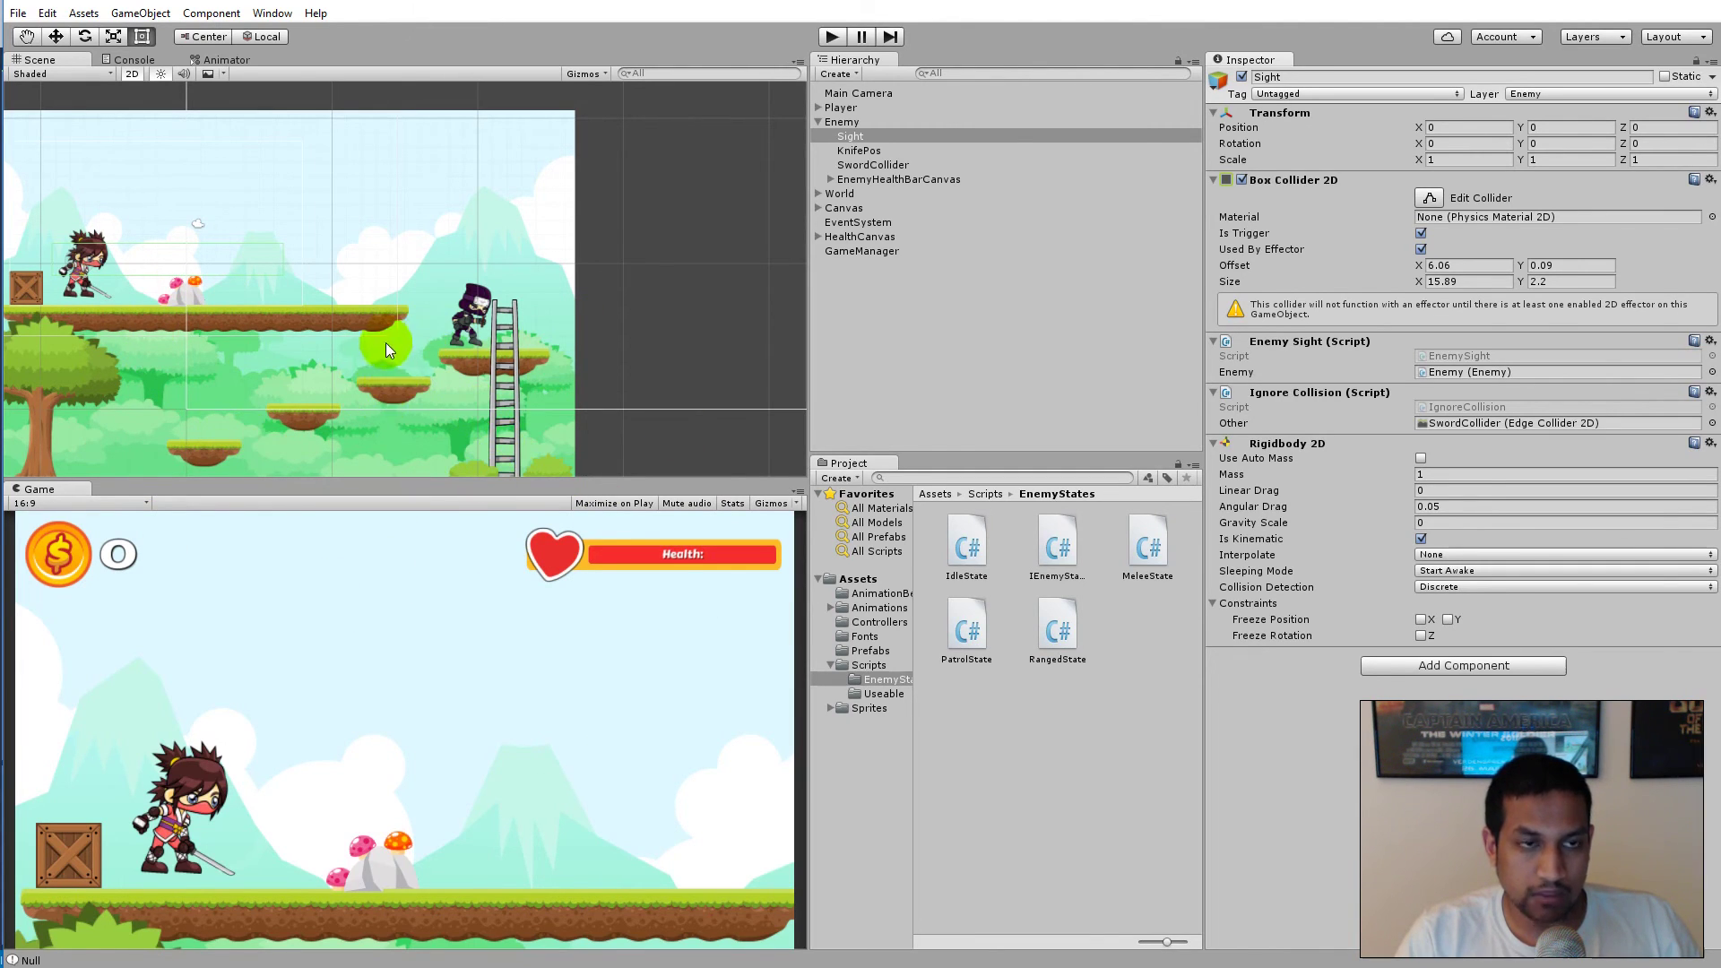
scroll(392, 375, "down", 7)
scroll(405, 394, "up", 5)
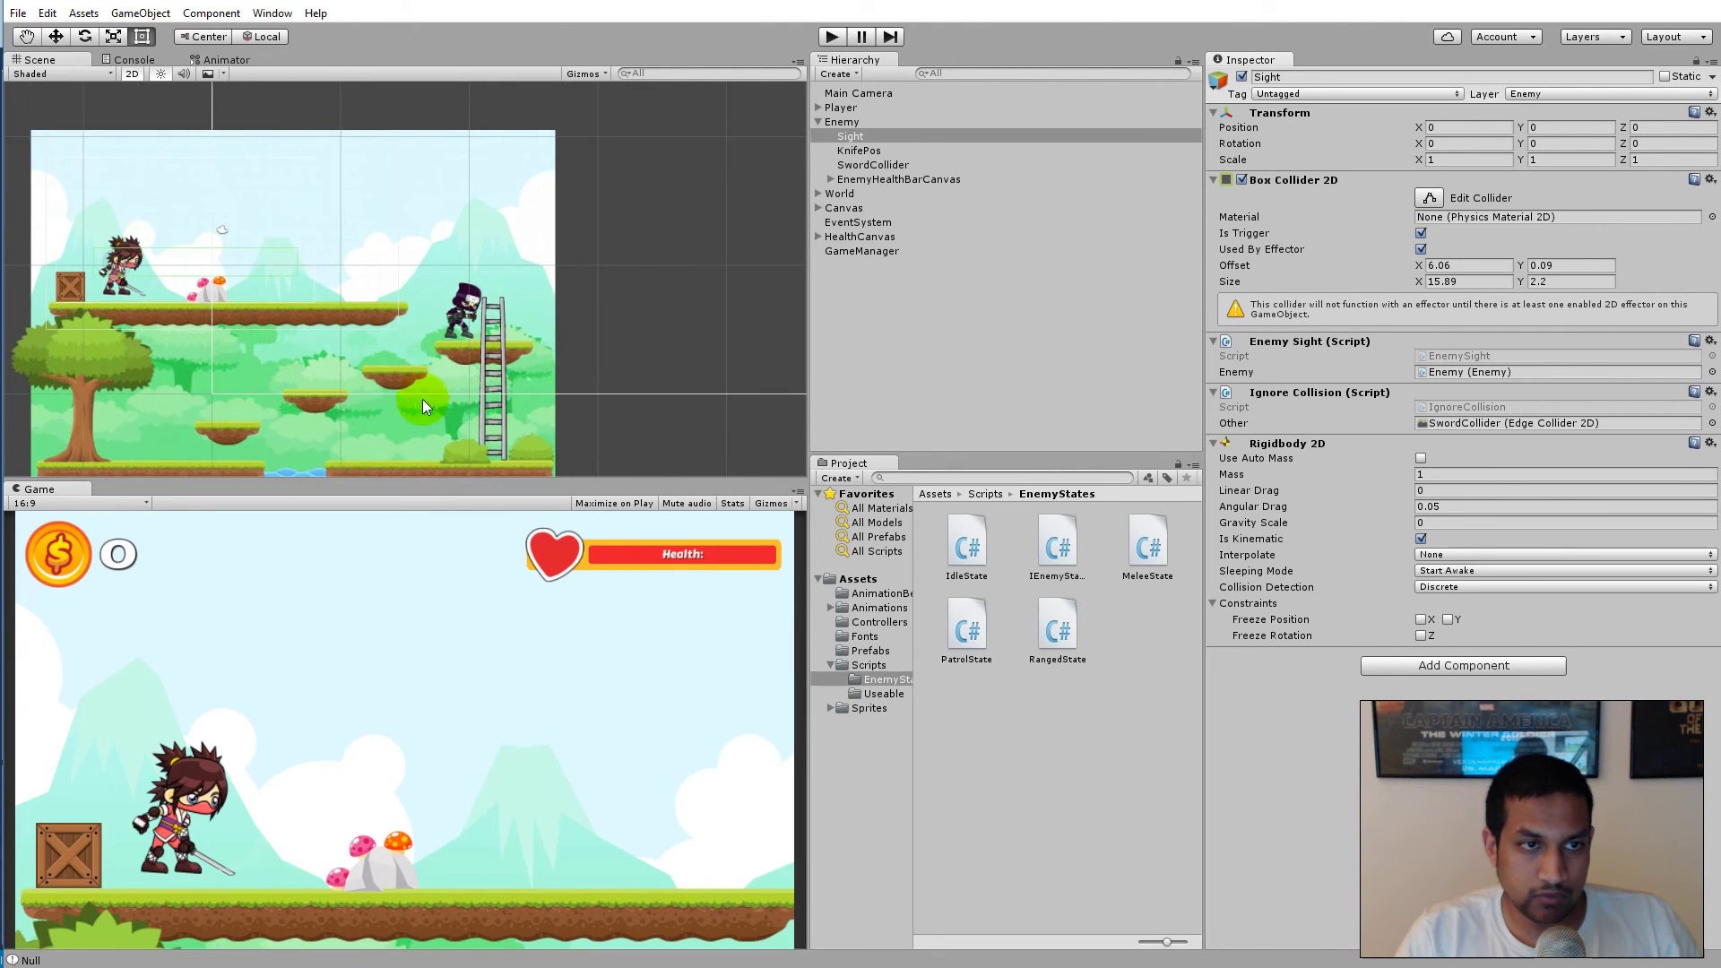